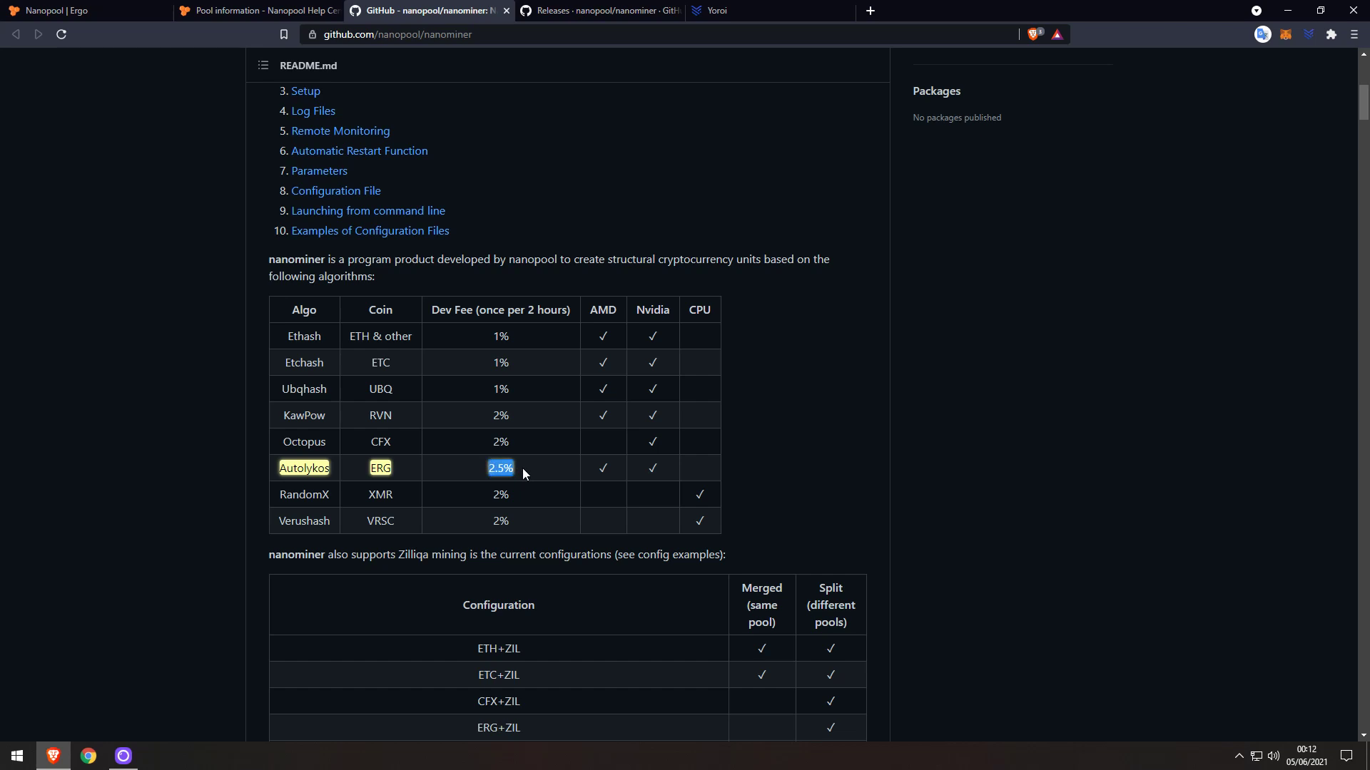
# Compare Nanopool's pool information guide with the nanominer fee table, then view the v3.3.5 release assets.
pyautogui.click(264, 10)
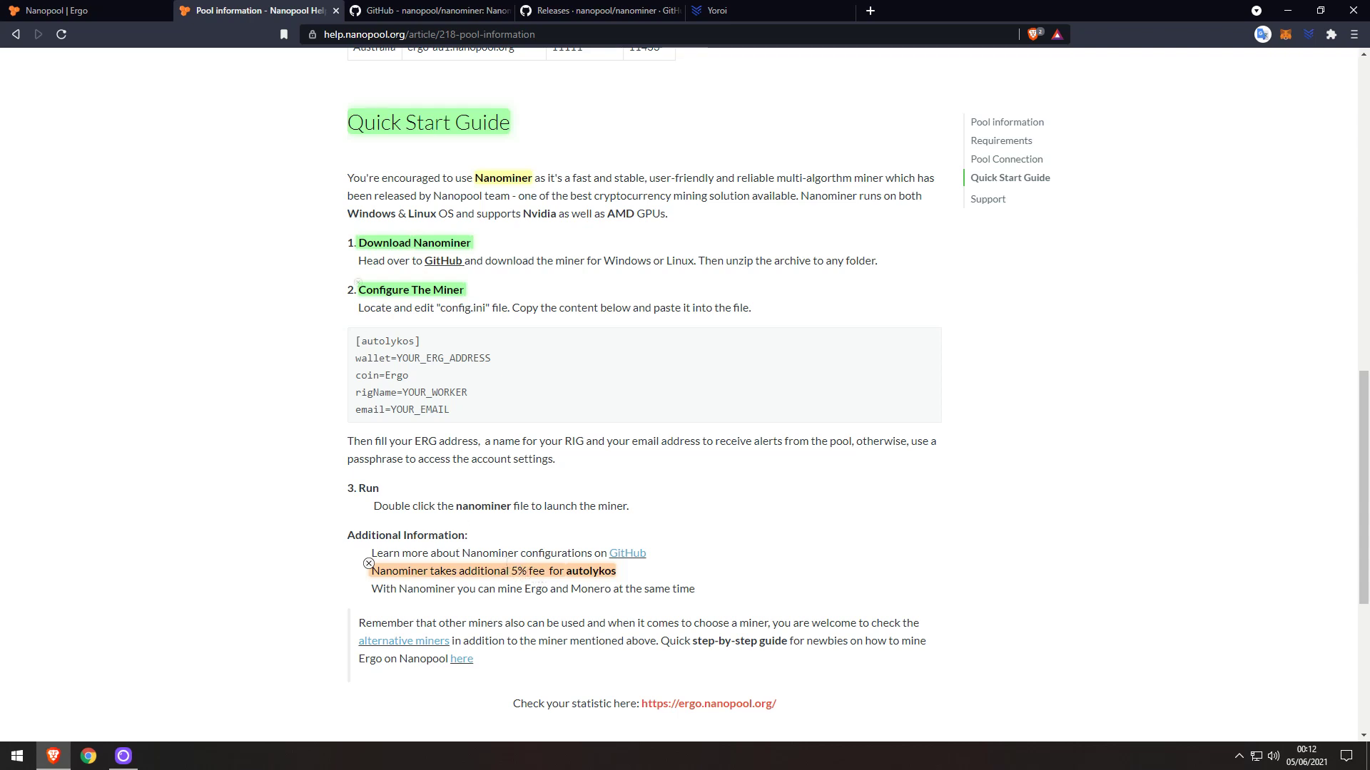
pyautogui.click(428, 10)
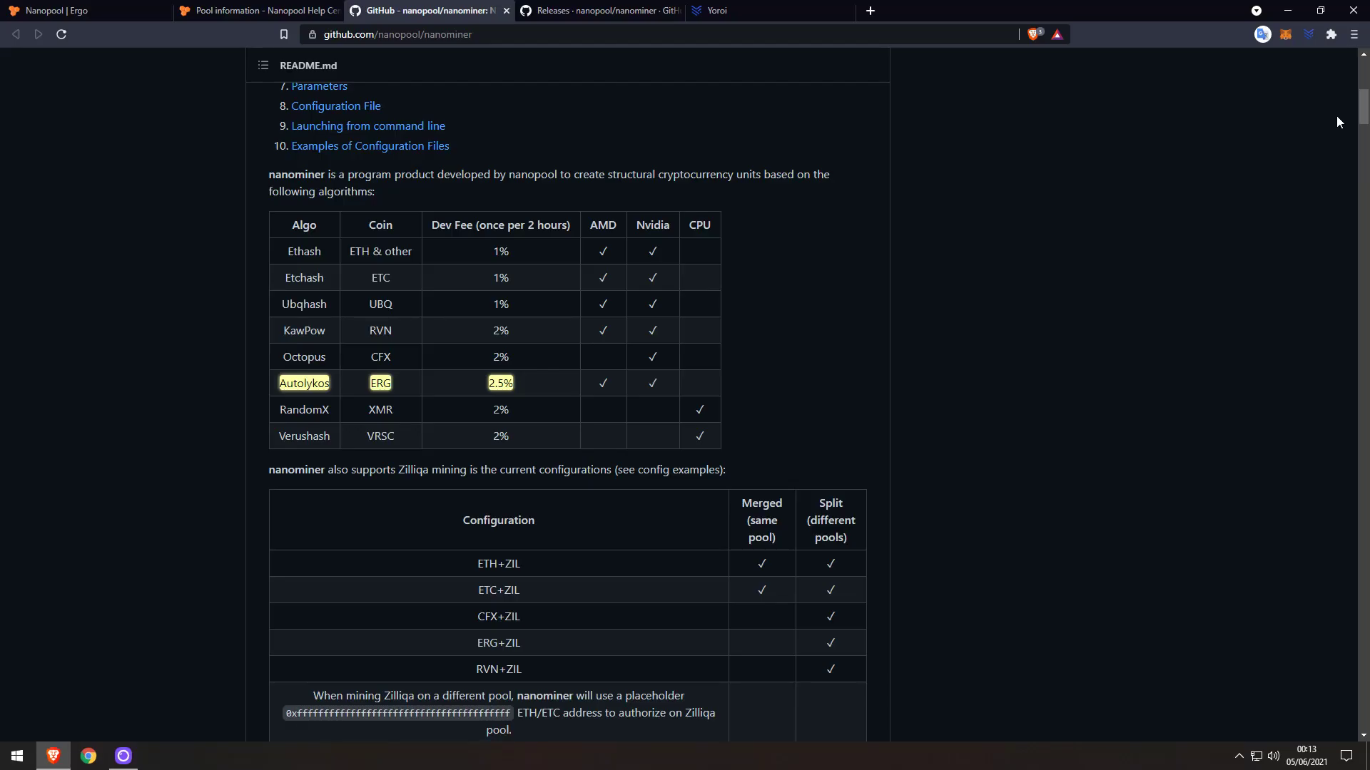
pyautogui.click(589, 16)
pyautogui.scroll(-1, 532, 528)
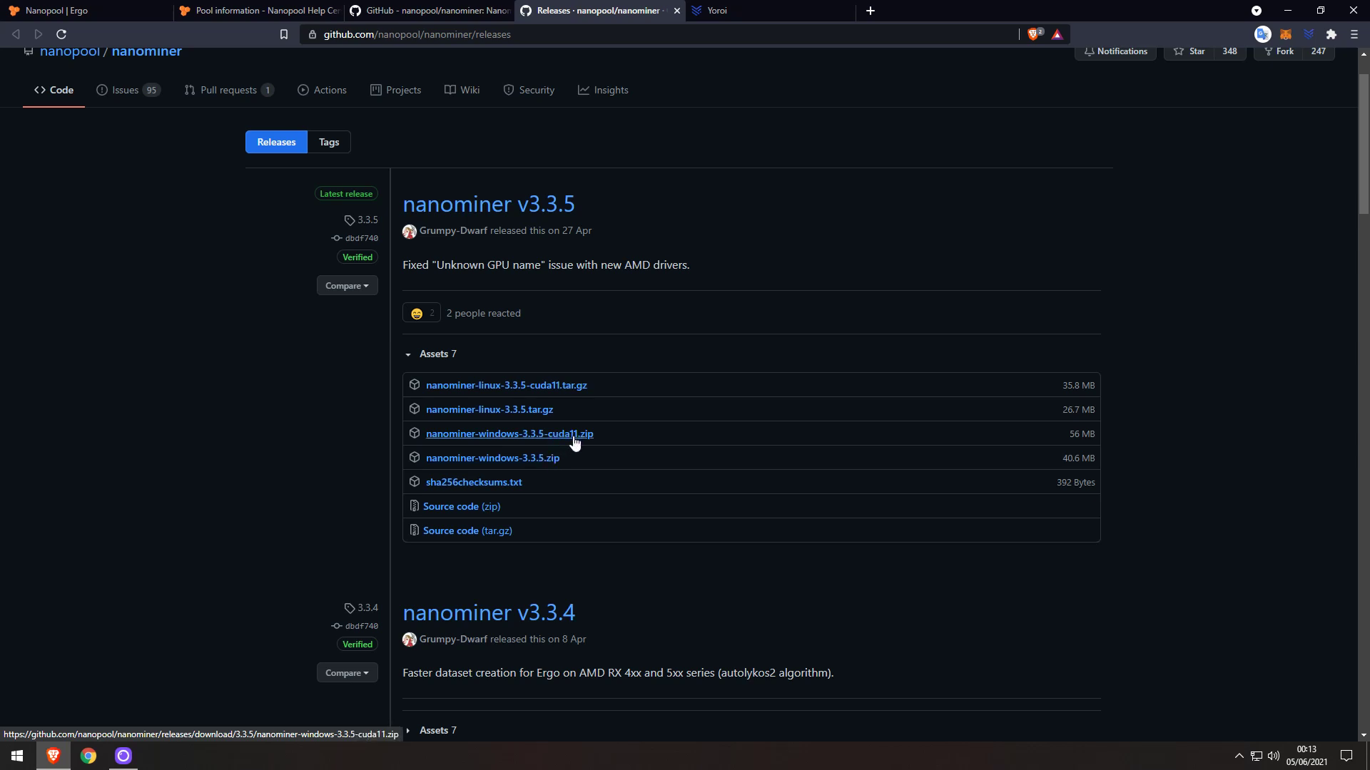
# Save nanominer-windows-3.3.5.zip (40.5 MB) to the desktop (Área de Trabalho) and check it there.
pyautogui.click(535, 465)
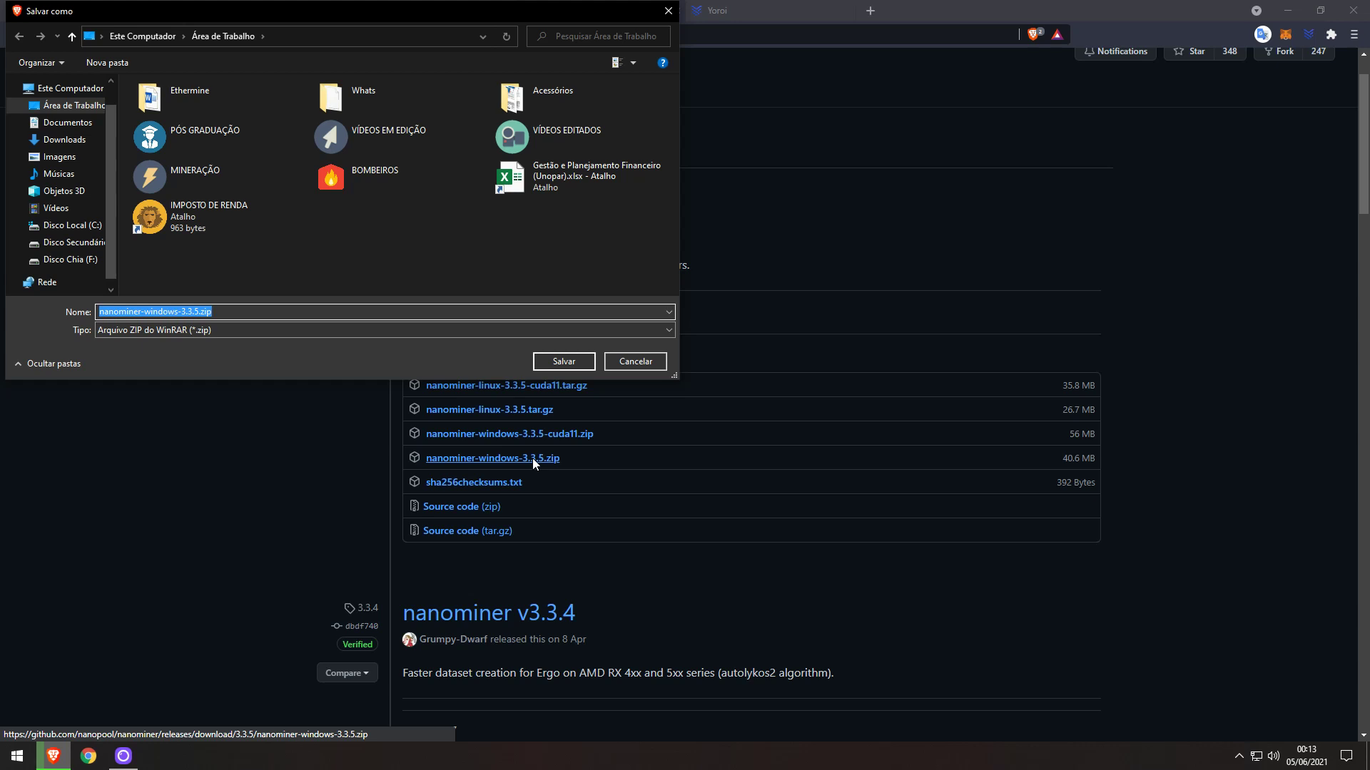
pyautogui.click(574, 364)
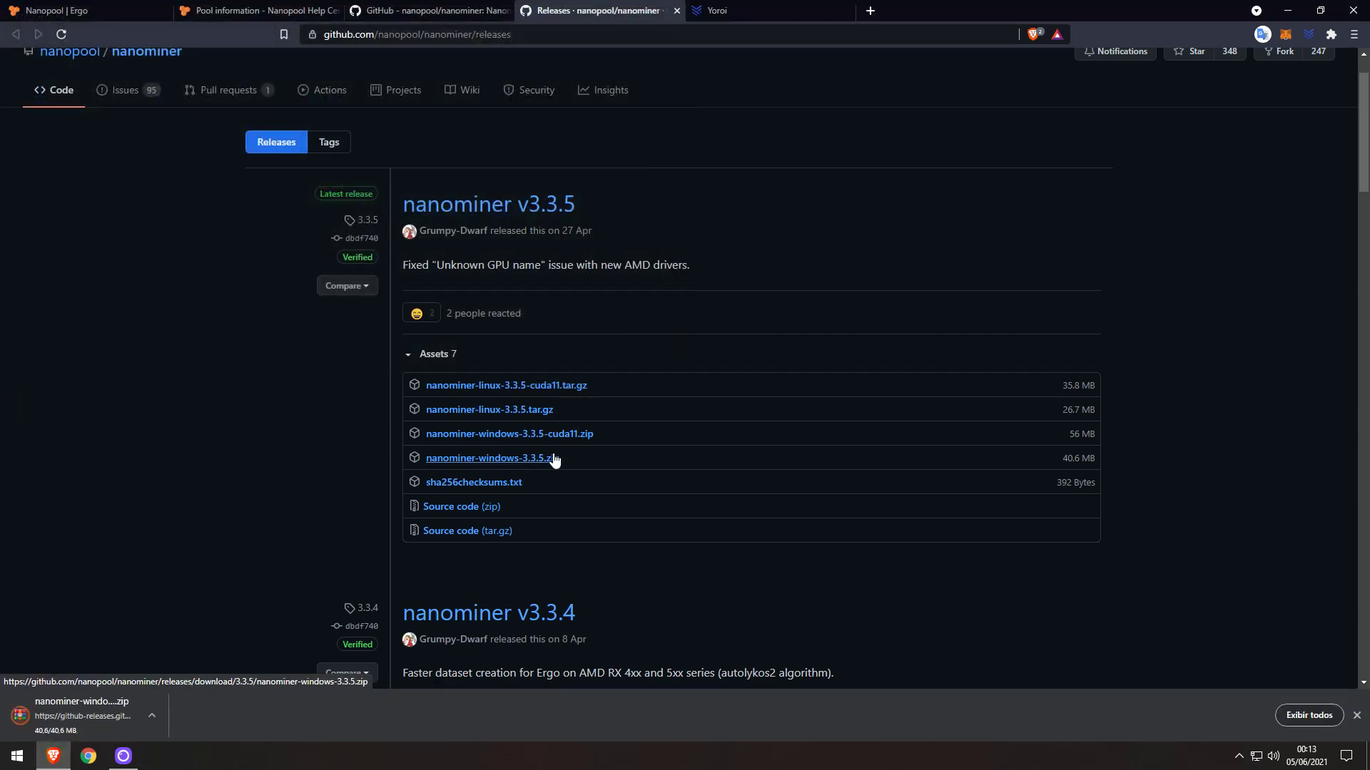
pyautogui.click(1288, 10)
pyautogui.click(97, 317)
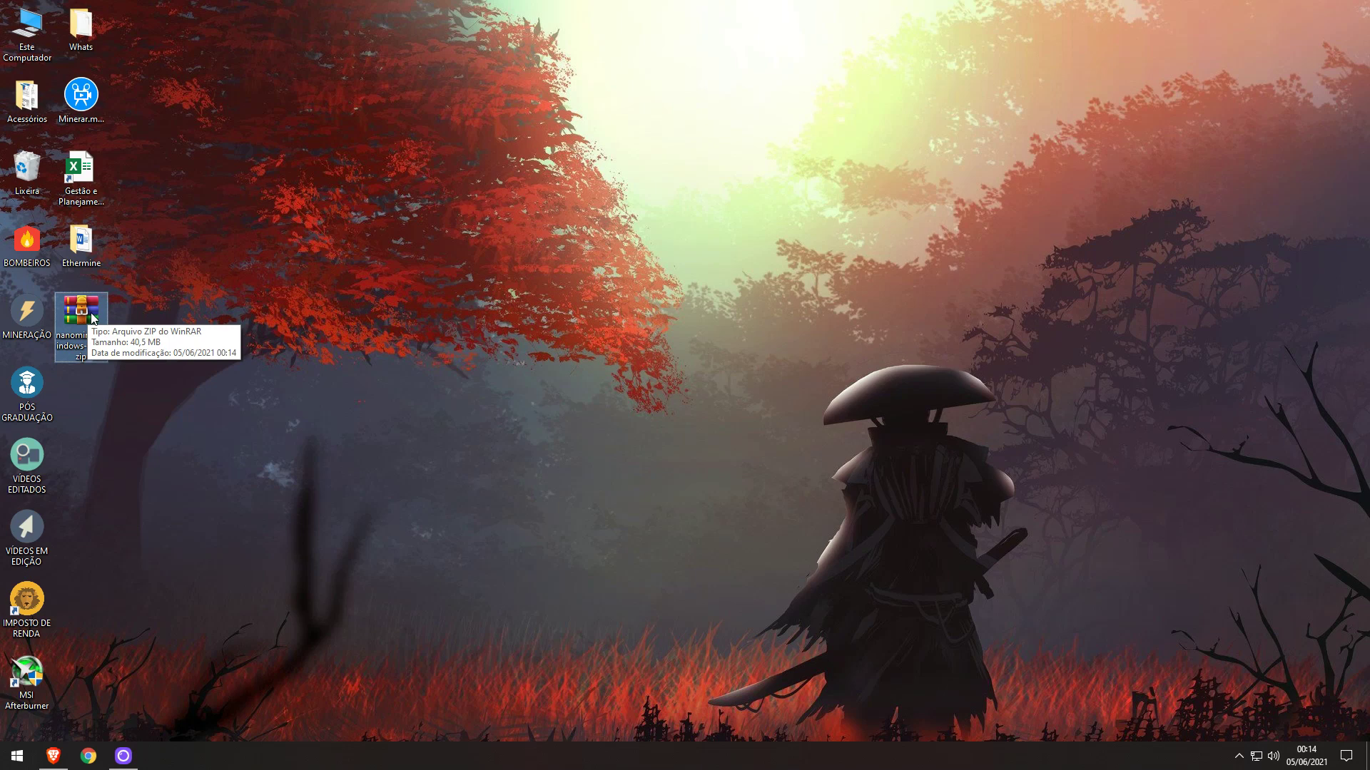
# Extract the nanominer zip onto the desktop and open the inner nanominer-windows-3.3.5 folder.
pyautogui.rightClick(86, 311)
pyautogui.click(144, 400)
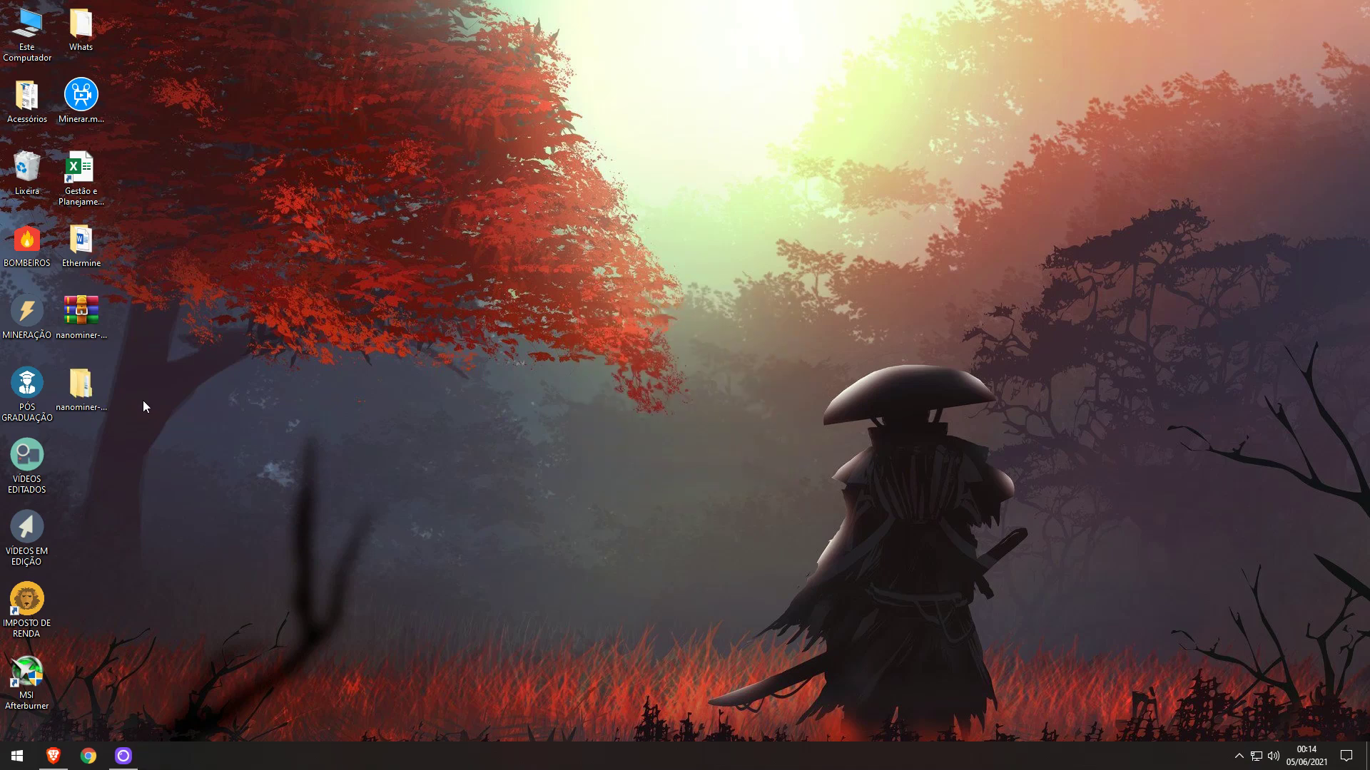
pyautogui.doubleClick(86, 394)
pyautogui.doubleClick(456, 388)
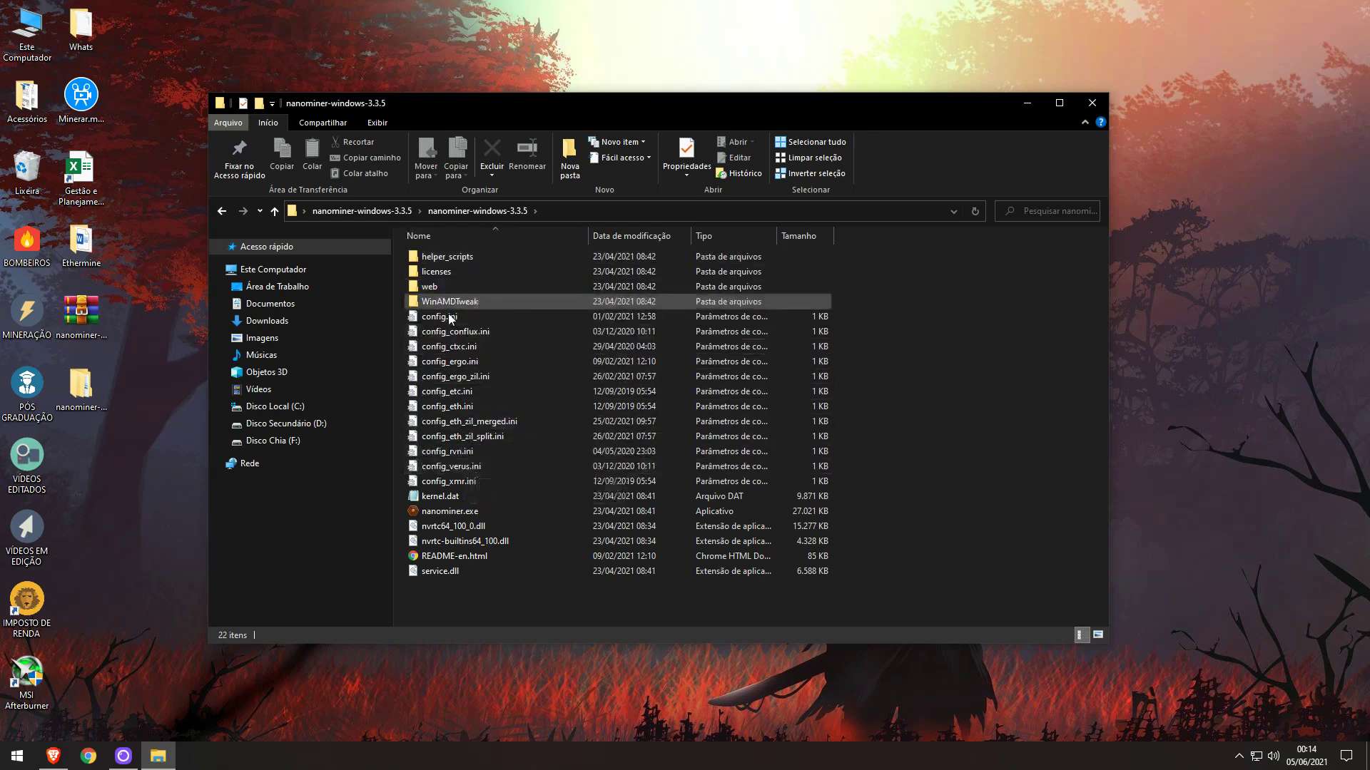
# Delete the example files config_conflux.ini through config_xmr.ini, keeping only config.ini.
pyautogui.click(516, 485)
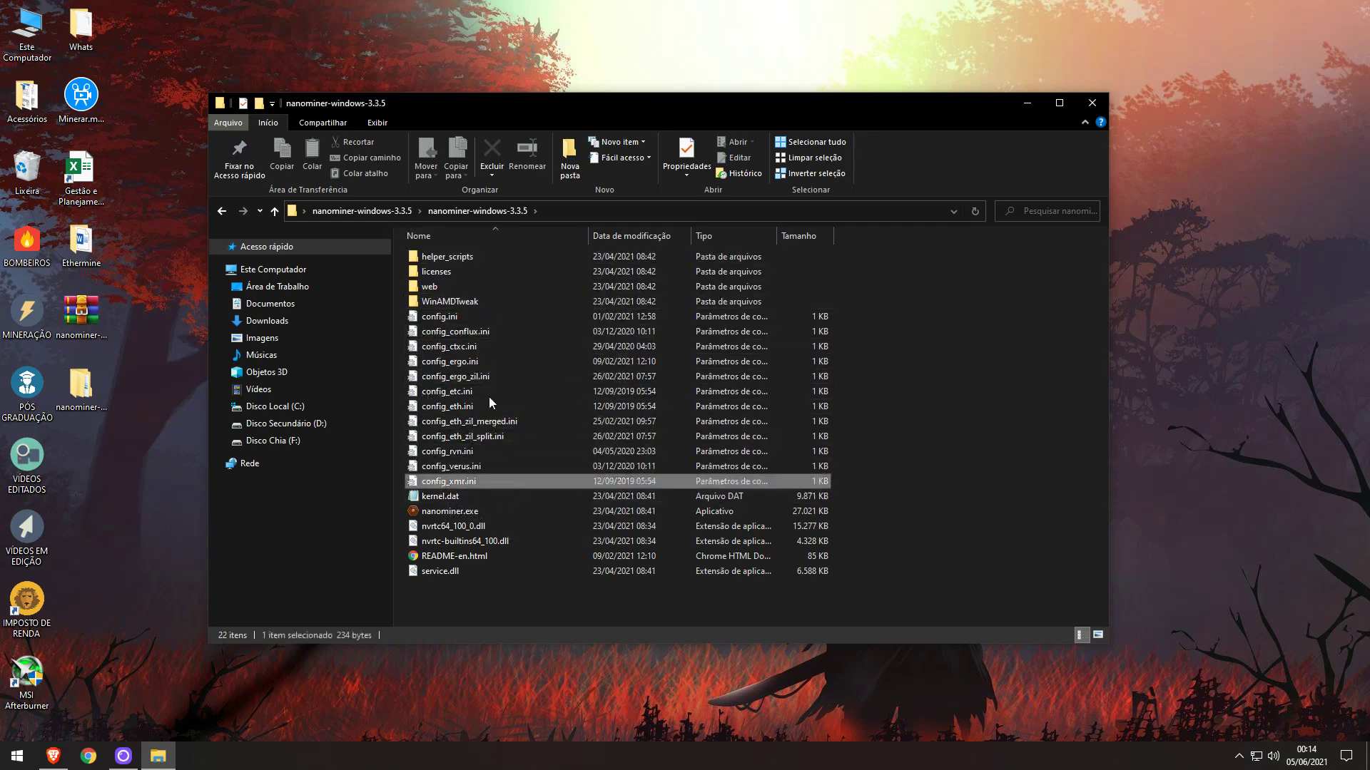
pyautogui.keyDown('shift'); pyautogui.click(460, 333); pyautogui.keyUp('shift')
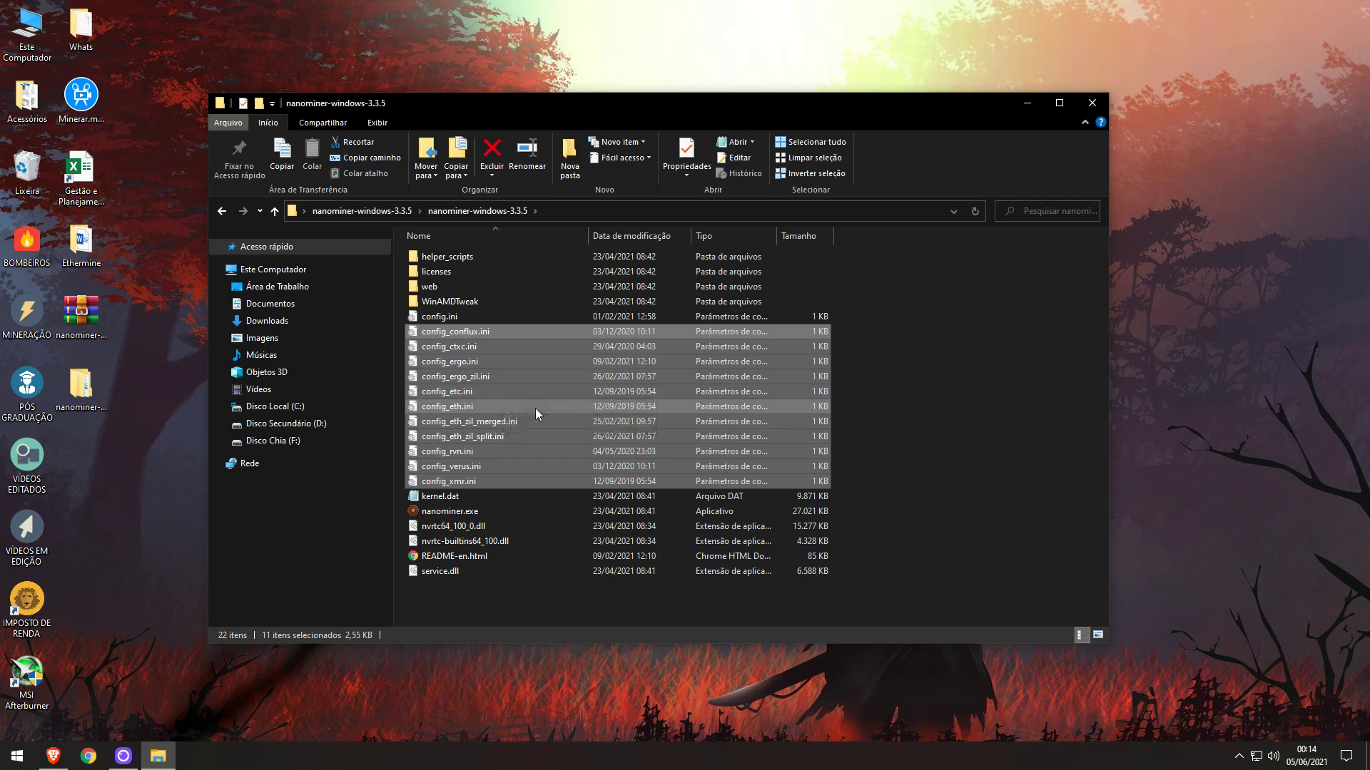
pyautogui.press('Delete')
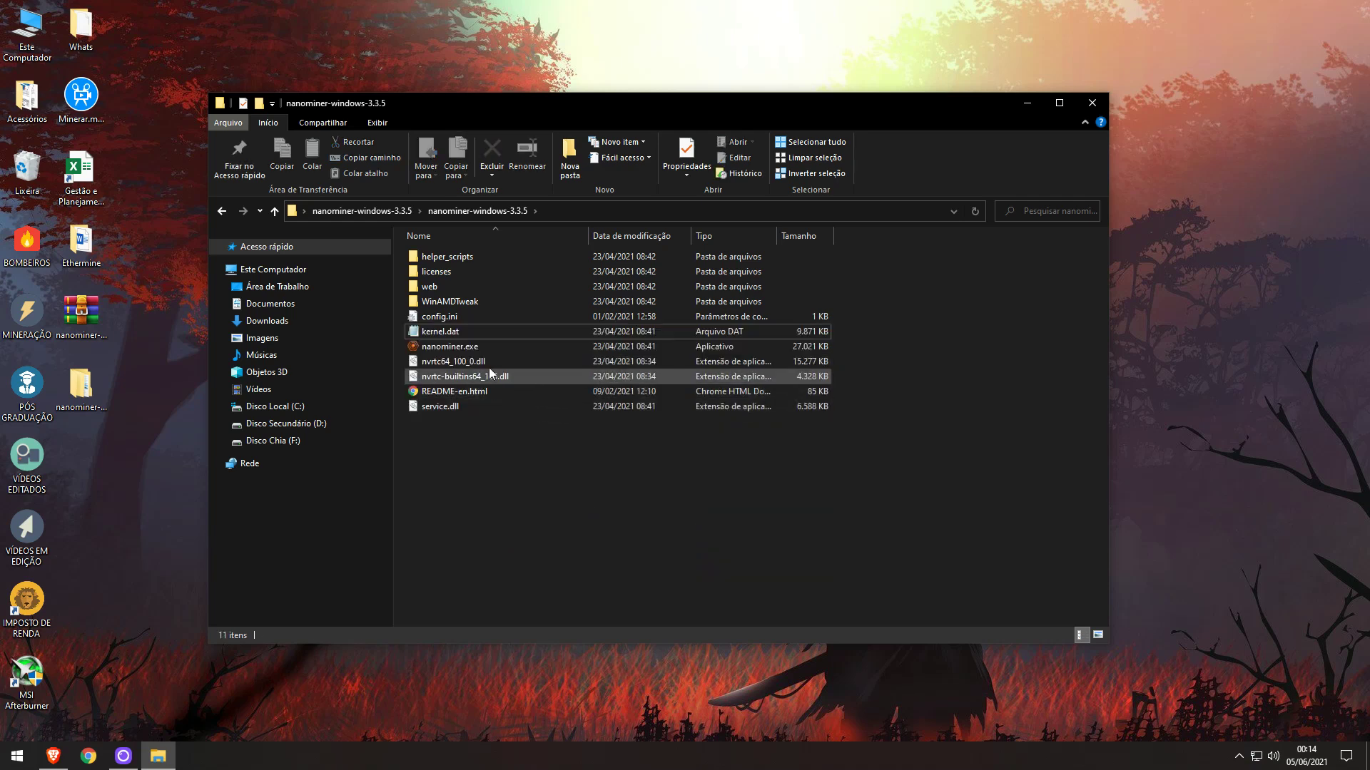
pyautogui.click(469, 347)
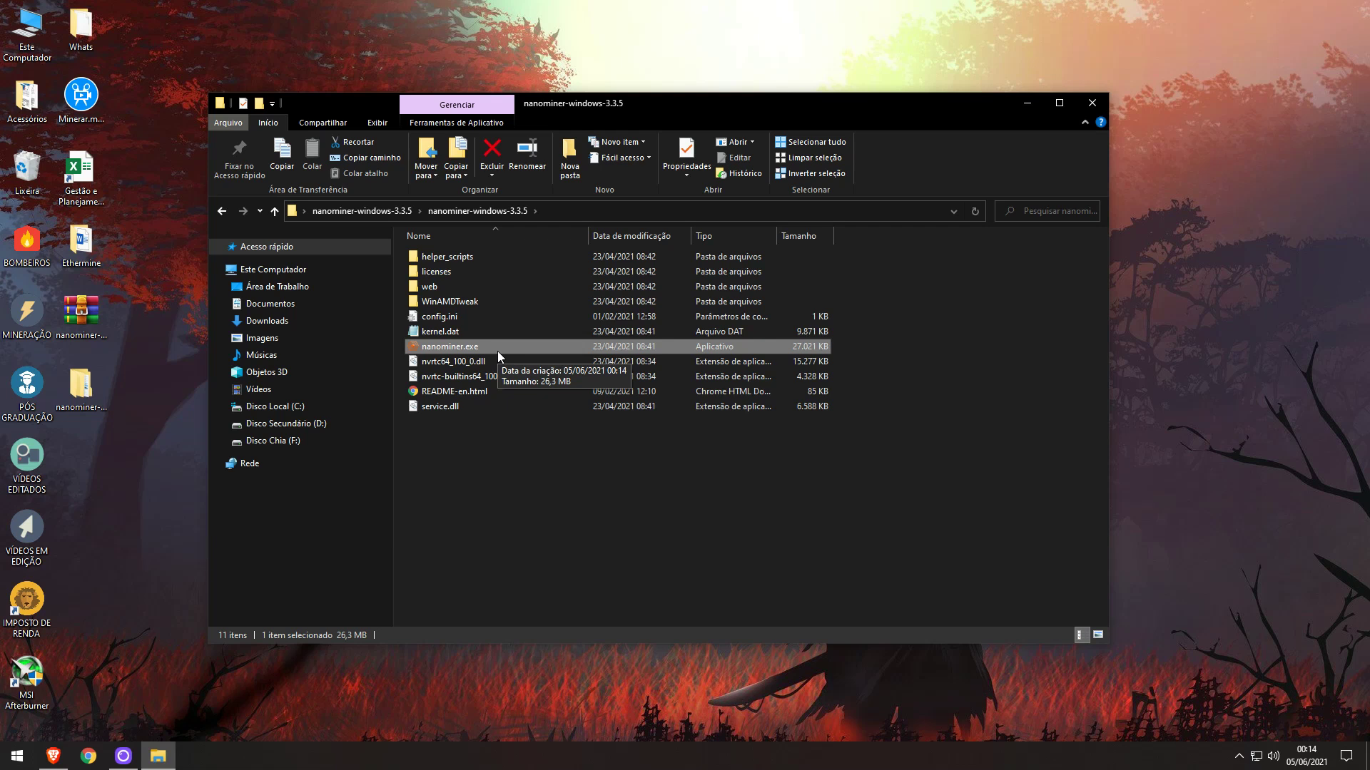
pyautogui.doubleClick(432, 316)
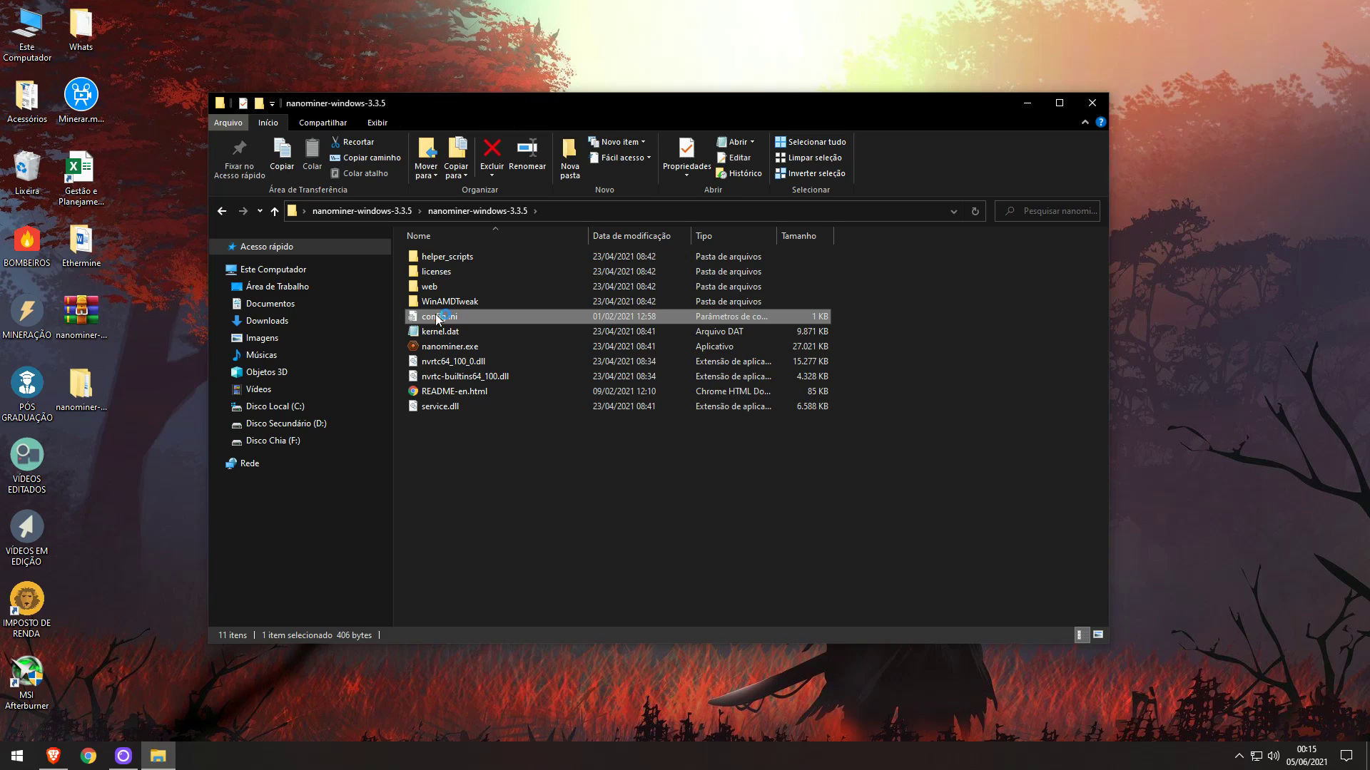
# Clear all existing text from config.ini and resize the Notepad window.
pyautogui.hotkey('ctrl', 'a')
pyautogui.press('BackSpace')
pyautogui.moveTo(728, 483); pyautogui.dragTo(728, 578)
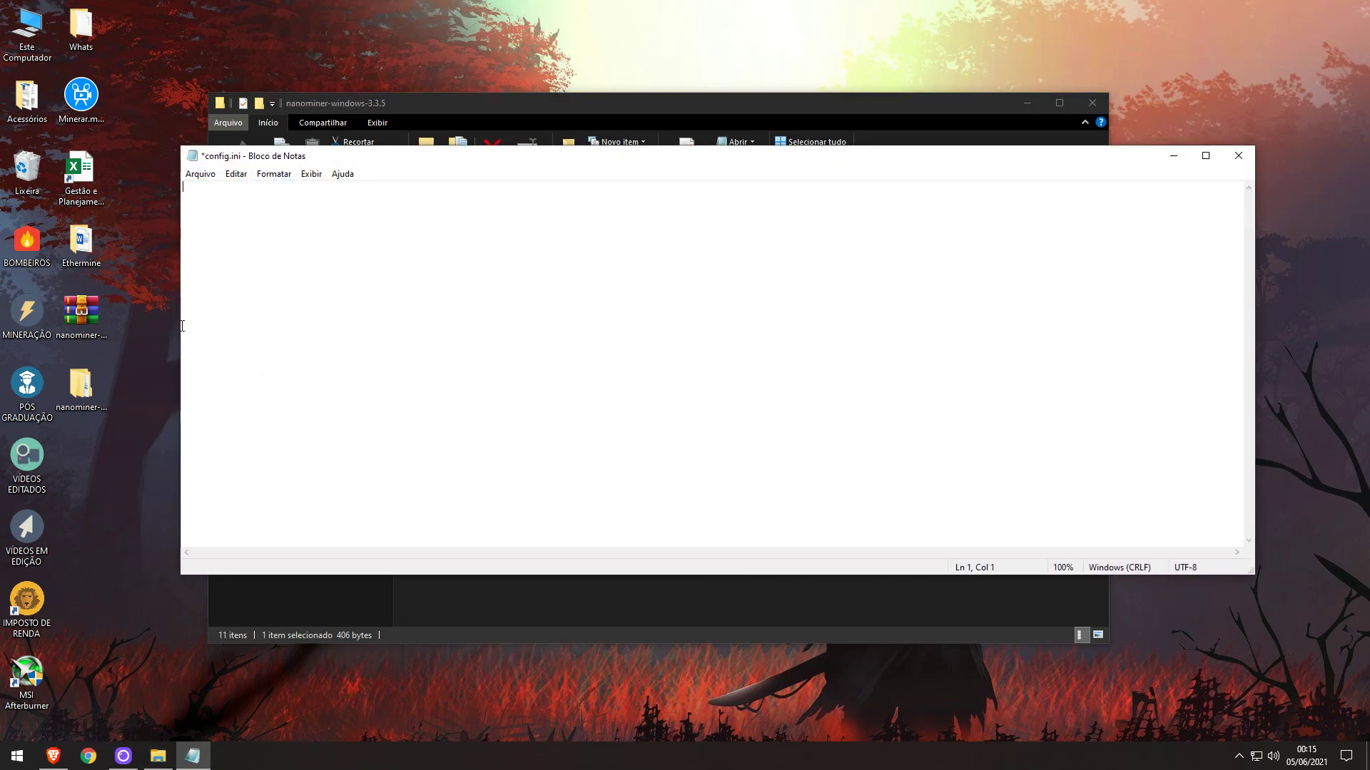
pyautogui.moveTo(180, 325); pyautogui.dragTo(378, 343)
pyautogui.moveTo(1257, 359); pyautogui.dragTo(1095, 347)
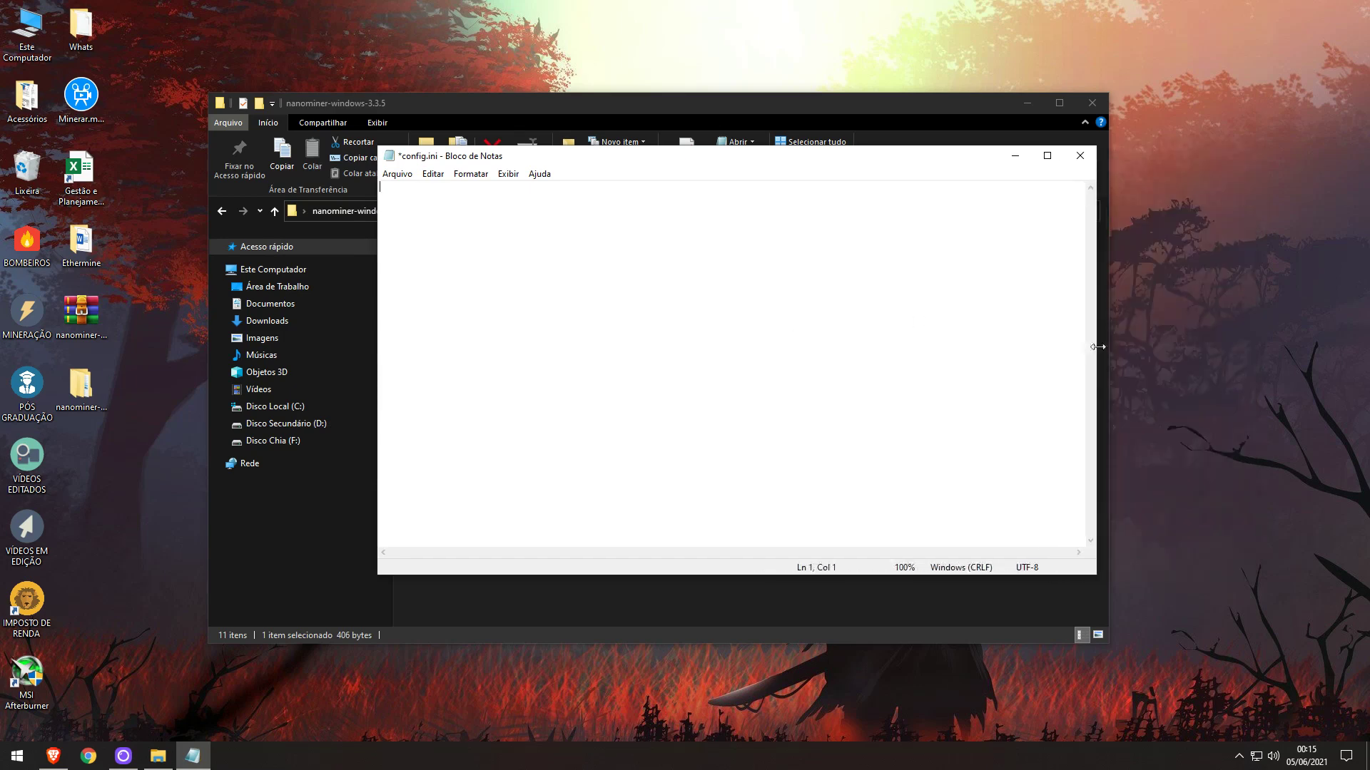
# Paste the five-line autolykos template from Nanopool's Quick Start Guide into config.ini.
pyautogui.click(50, 763)
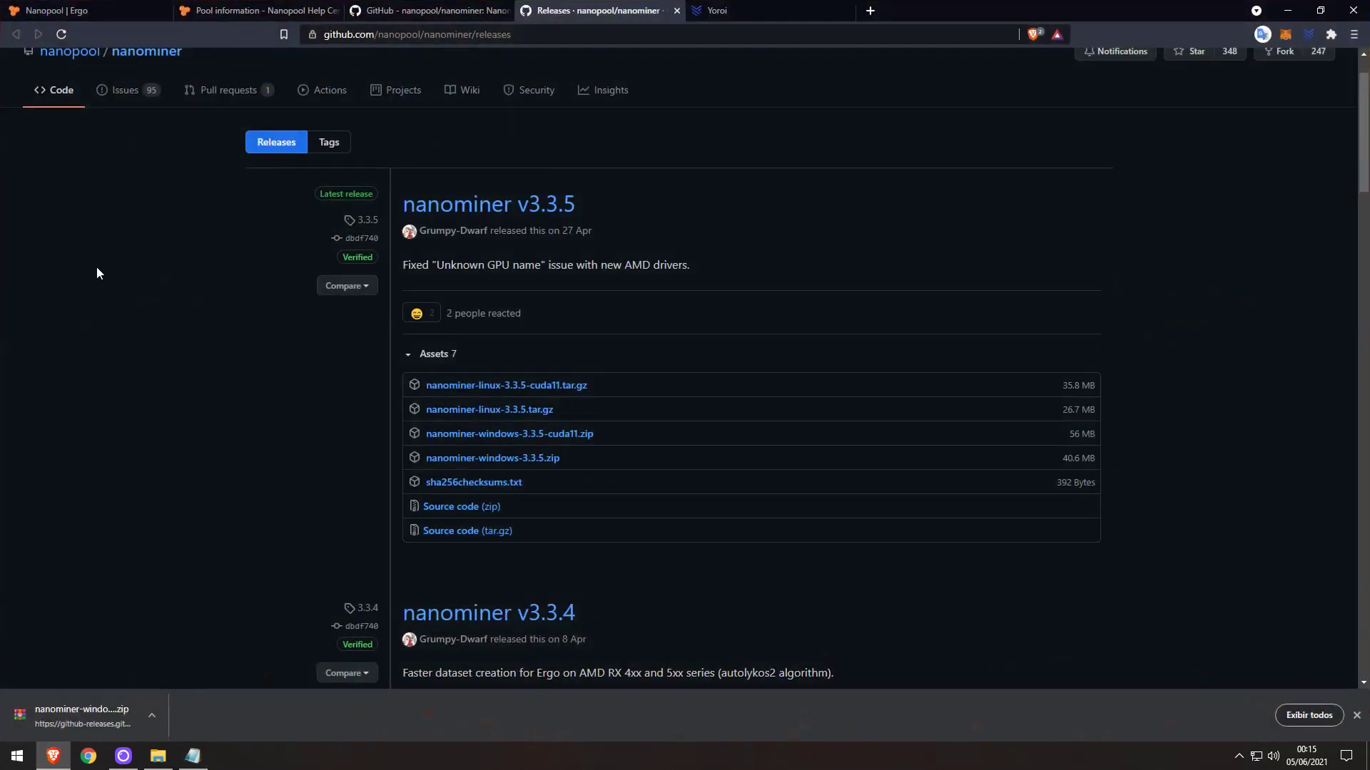
pyautogui.hotkey('ctrl', 'shift', 'Tab')
pyautogui.hotkey('ctrl', 'shift', 'Tab')
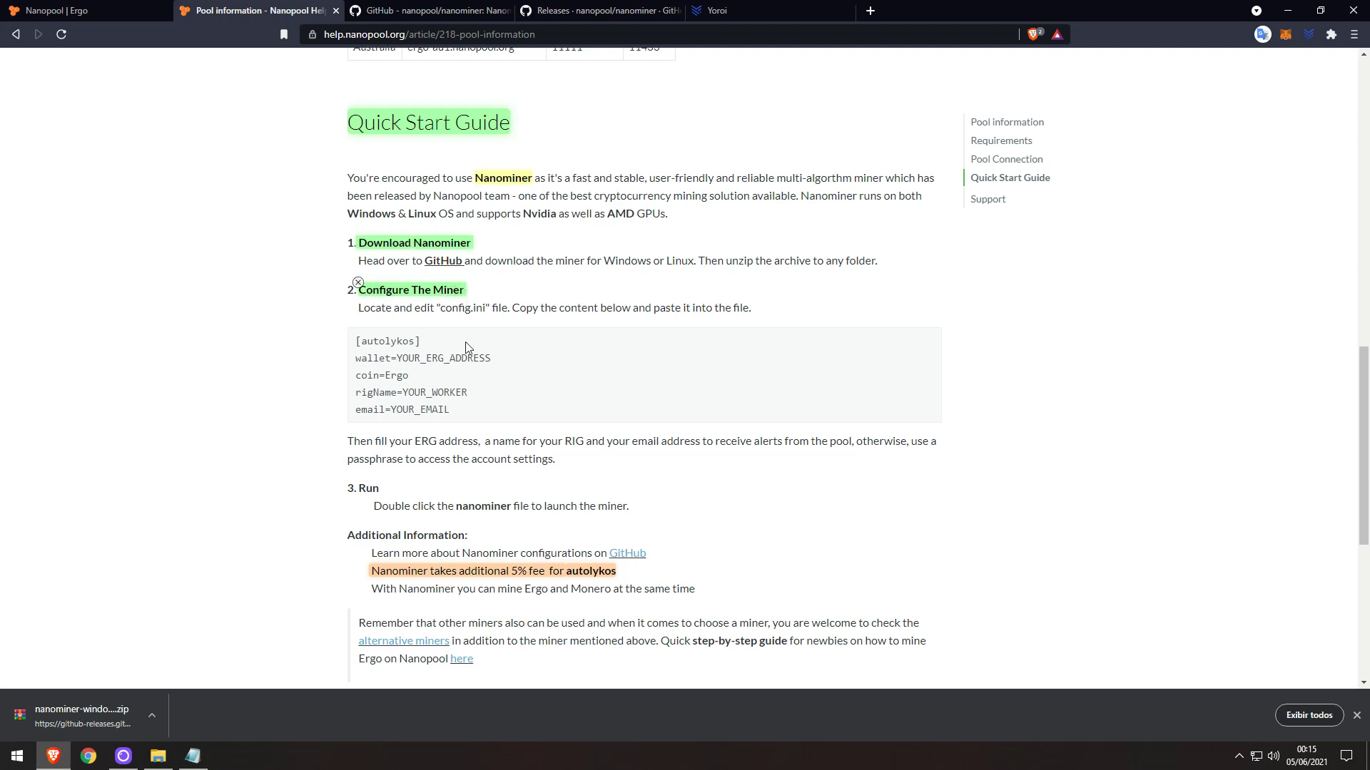
pyautogui.moveTo(438, 408); pyautogui.dragTo(354, 341)
pyautogui.hotkey('ctrl', 'c')
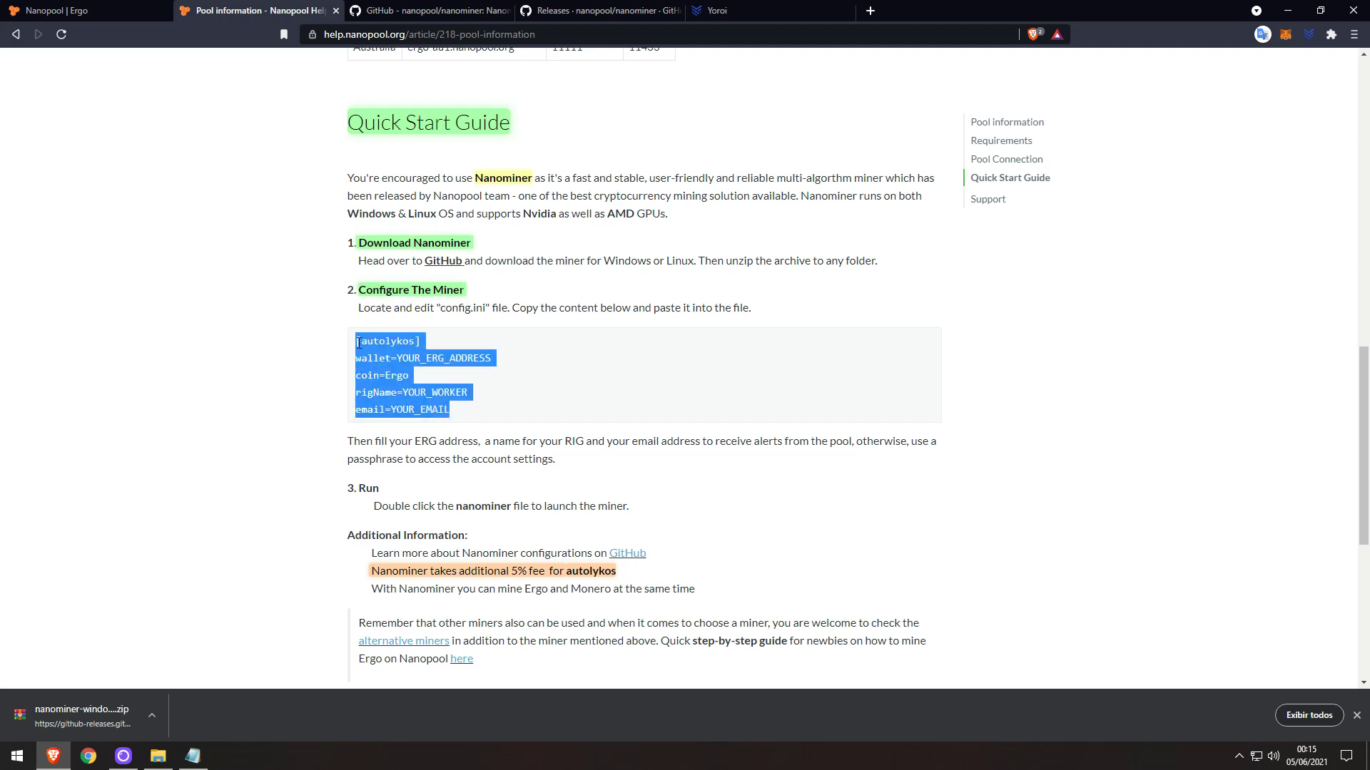
pyautogui.click(1288, 10)
pyautogui.hotkey('ctrl', 'v')
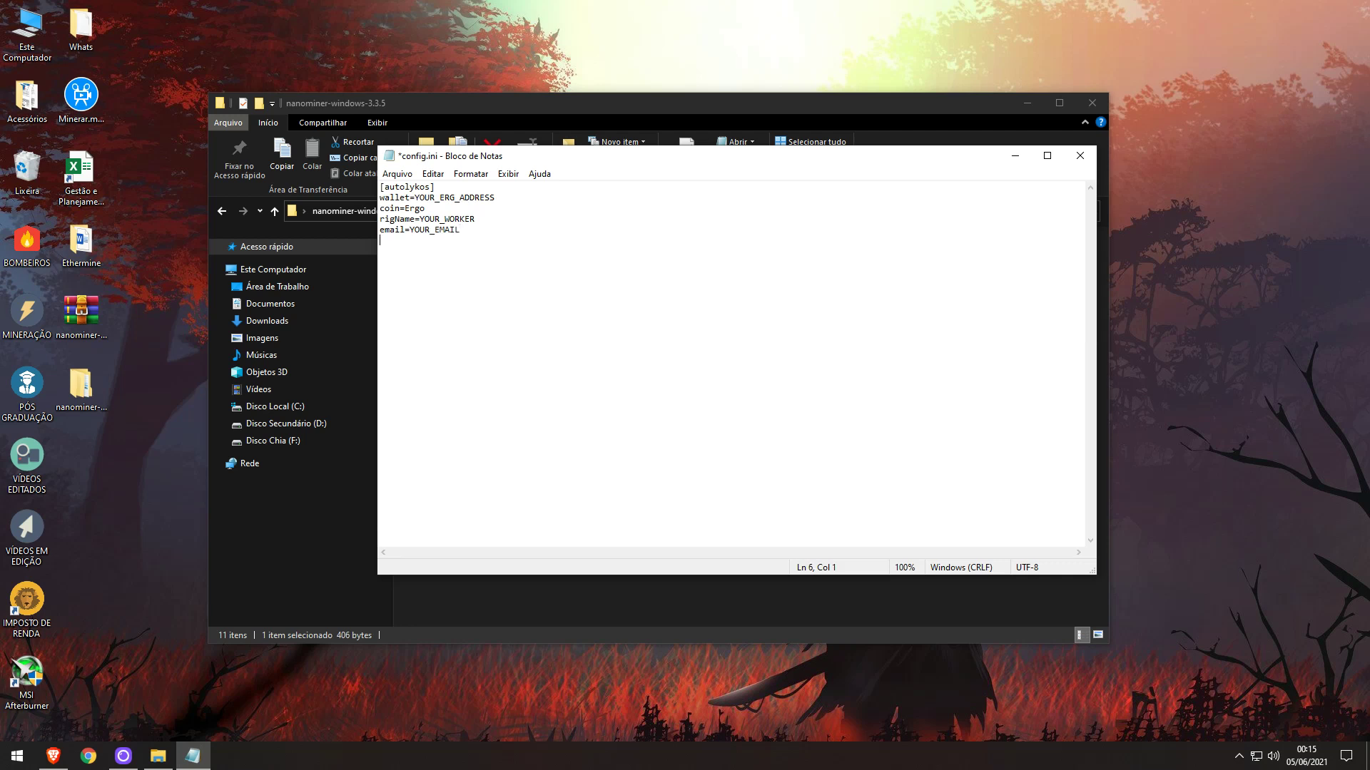
# Add sortPools=true and watchdog=true lines under the [autolykos] section.
pyautogui.write('sortPools')
pyautogui.write('=true')
pyautogui.write('watchdog=')
pyautogui.write('true')
pyautogui.moveTo(495, 198); pyautogui.dragTo(415, 198)
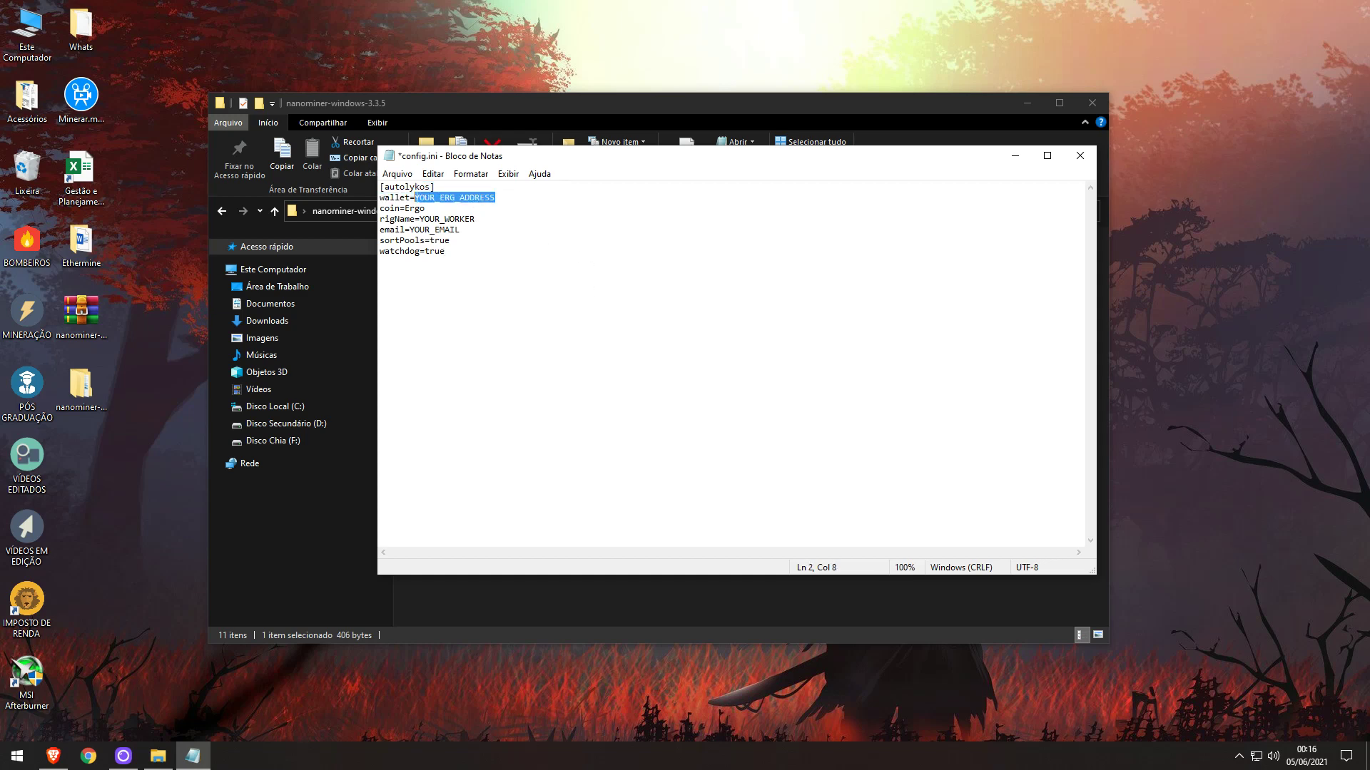
# Copy the Yoroi wallet's receive address and paste it over YOUR_ERG_ADDRESS in config.ini.
pyautogui.click(53, 756)
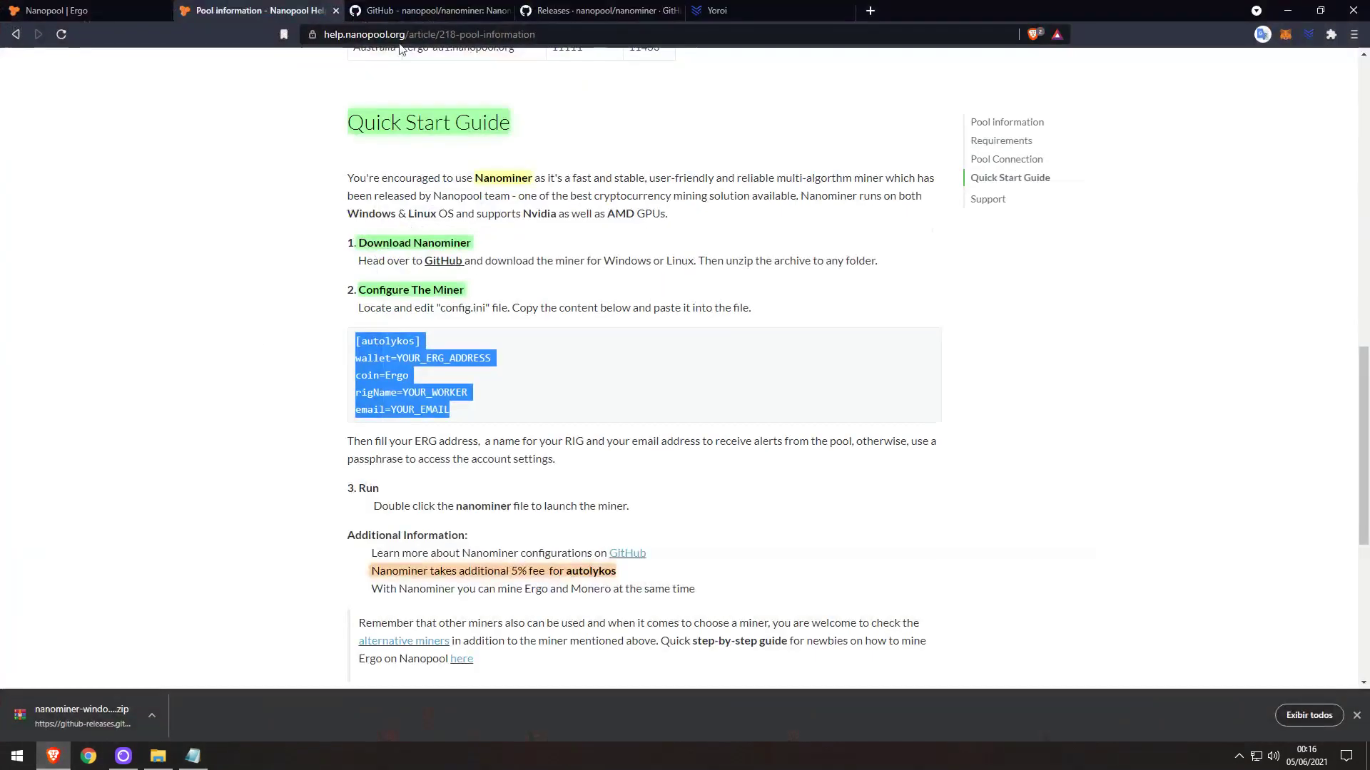
pyautogui.click(734, 9)
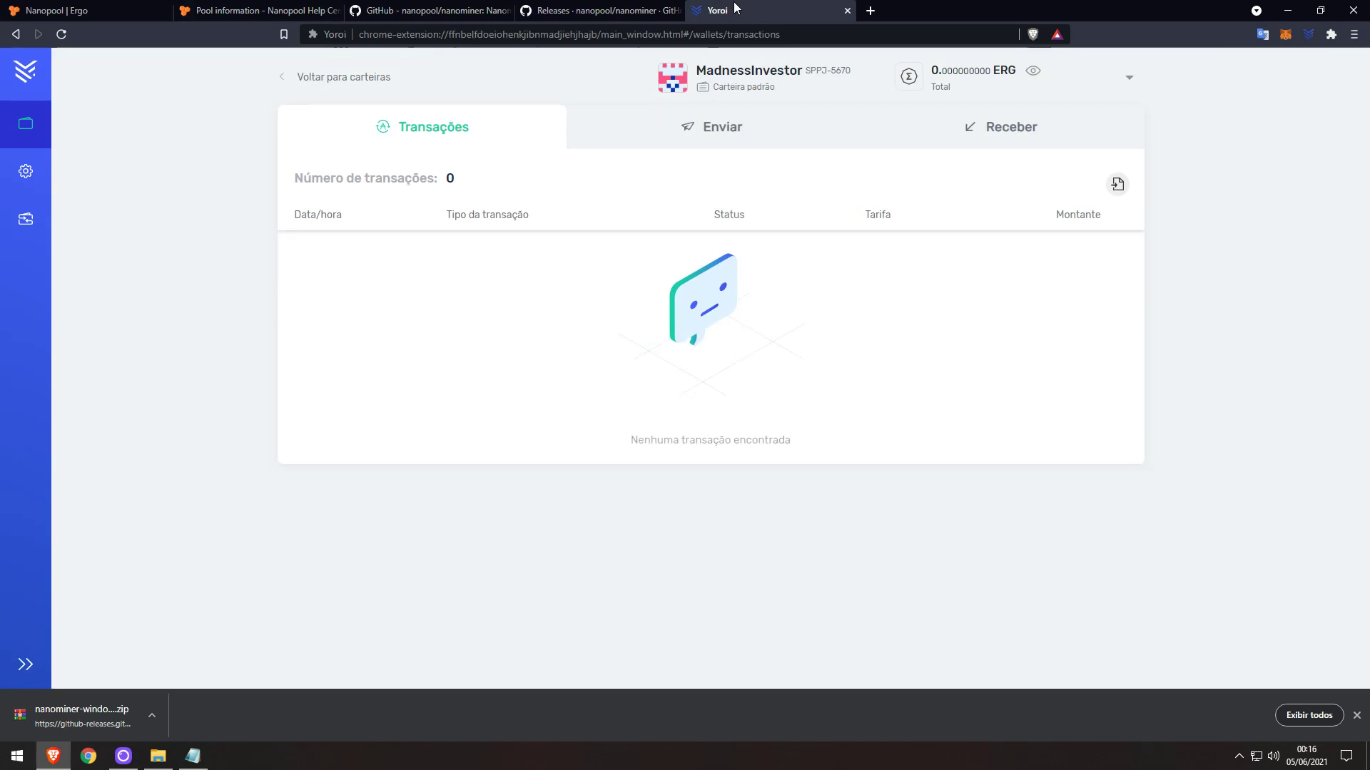
pyautogui.click(960, 143)
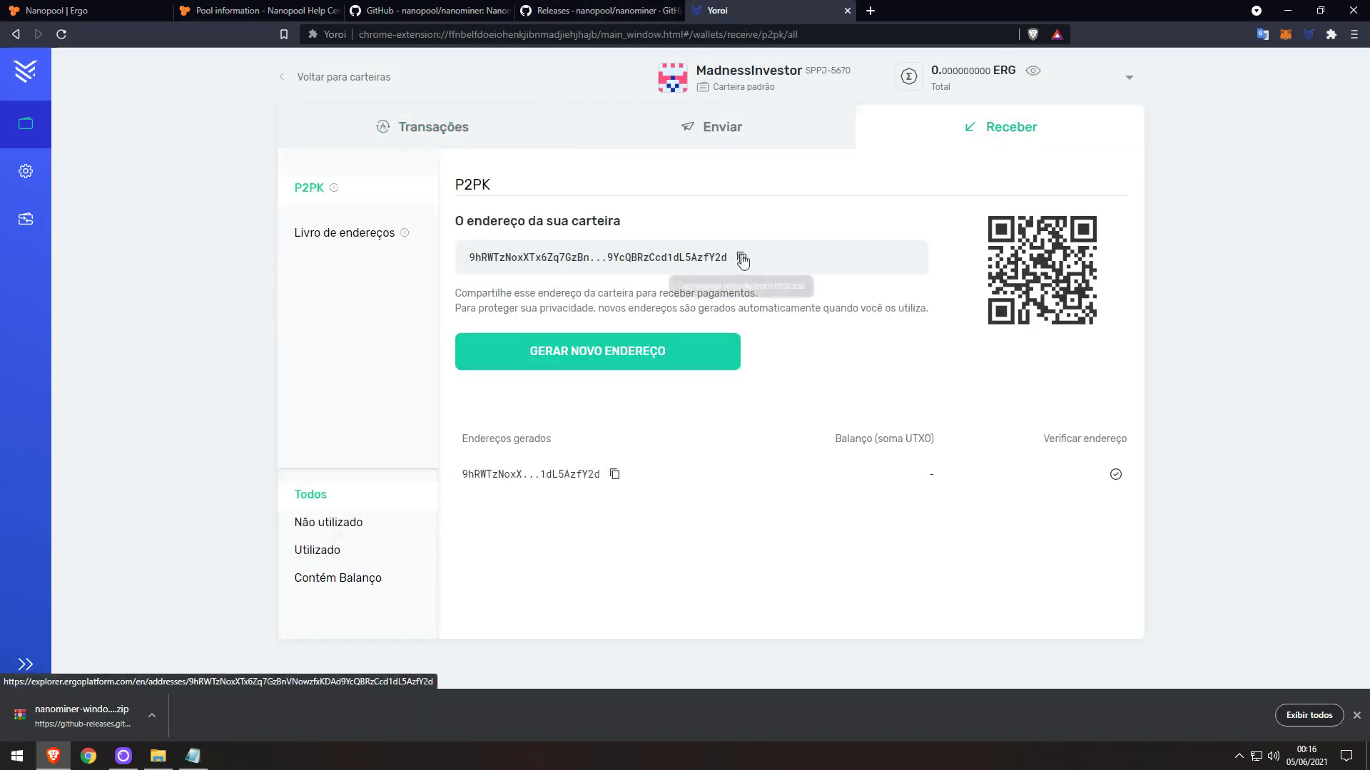
pyautogui.click(742, 258)
pyautogui.click(194, 762)
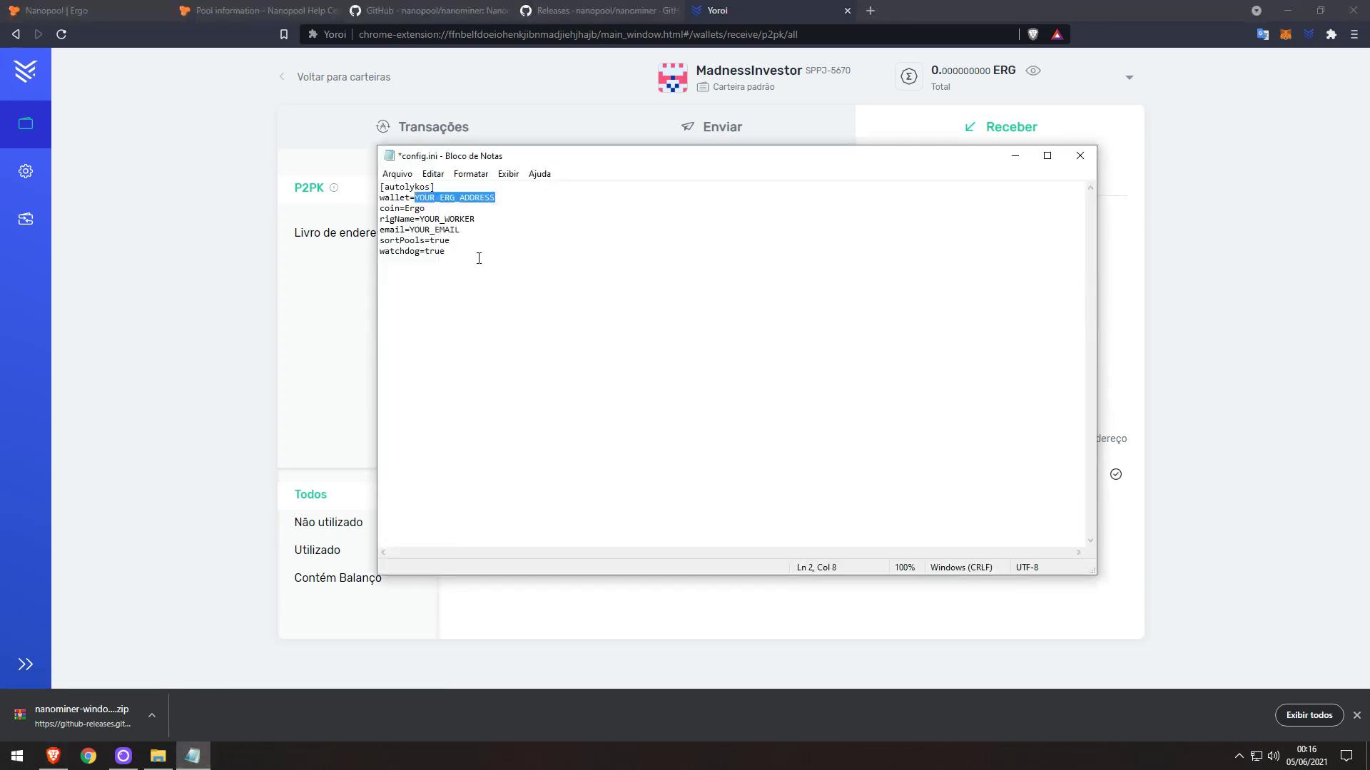
pyautogui.hotkey('ctrl', 'v')
# Replace YOUR_WORKER with the rig name and YOUR_EMAIL with the account e-mail, then save config.ini.
pyautogui.moveTo(476, 219); pyautogui.dragTo(420, 219)
pyautogui.write('MadnessInvestor')
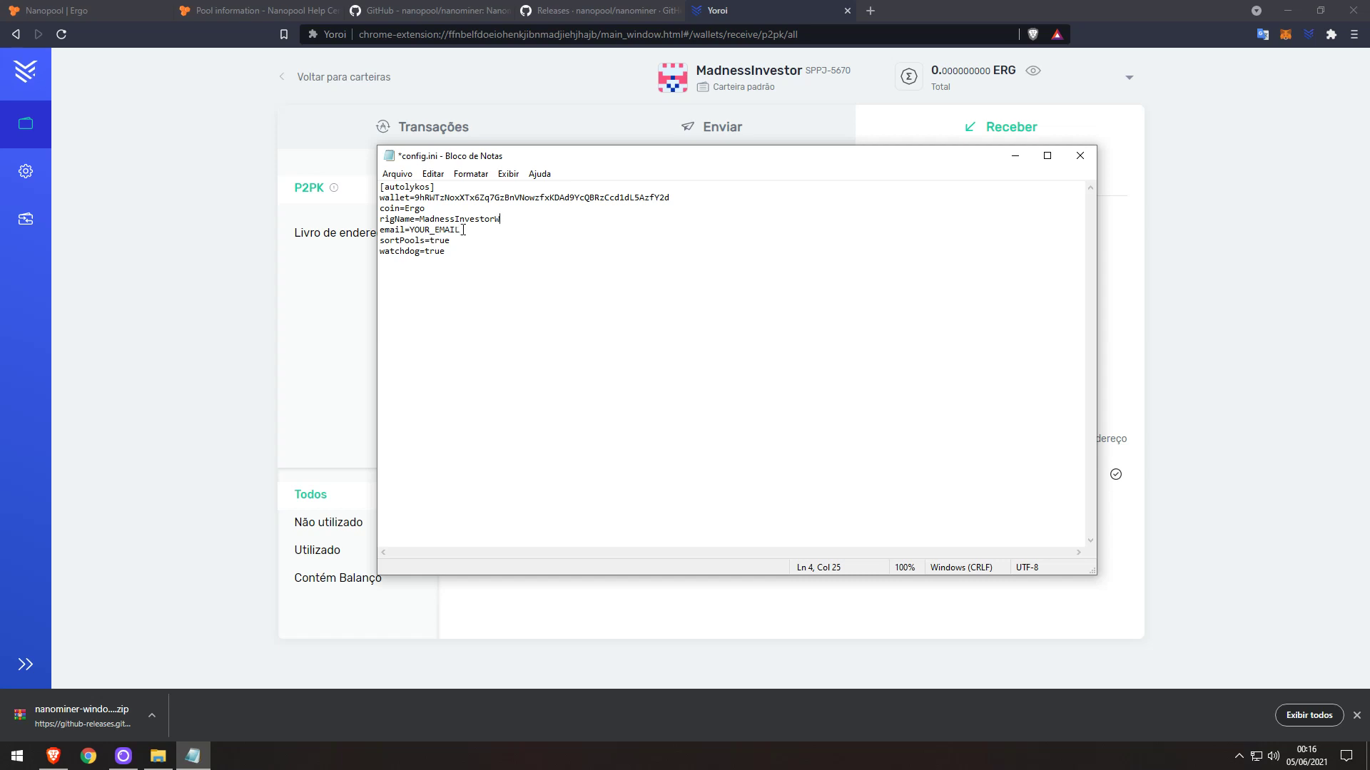
pyautogui.moveTo(460, 229); pyautogui.dragTo(412, 228)
pyautogui.click(396, 174)
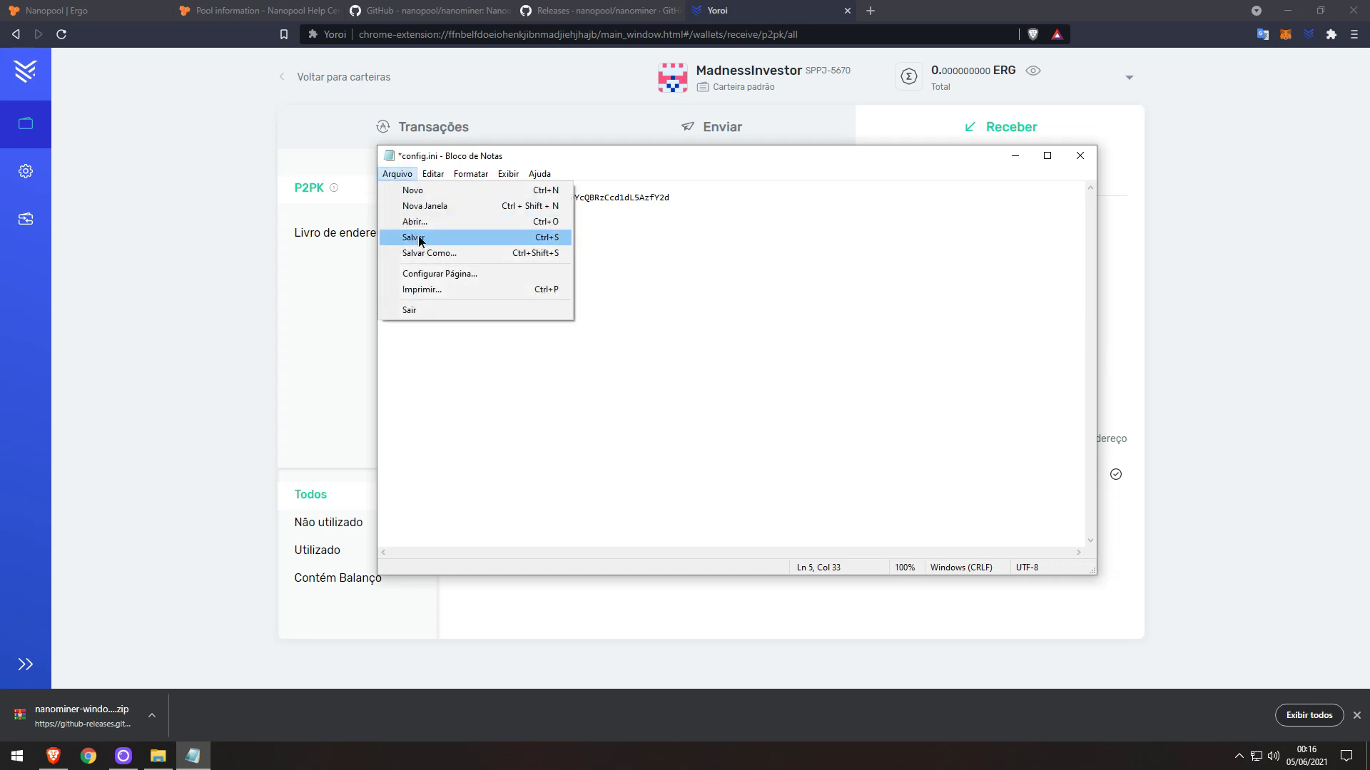
pyautogui.click(413, 236)
pyautogui.click(1015, 156)
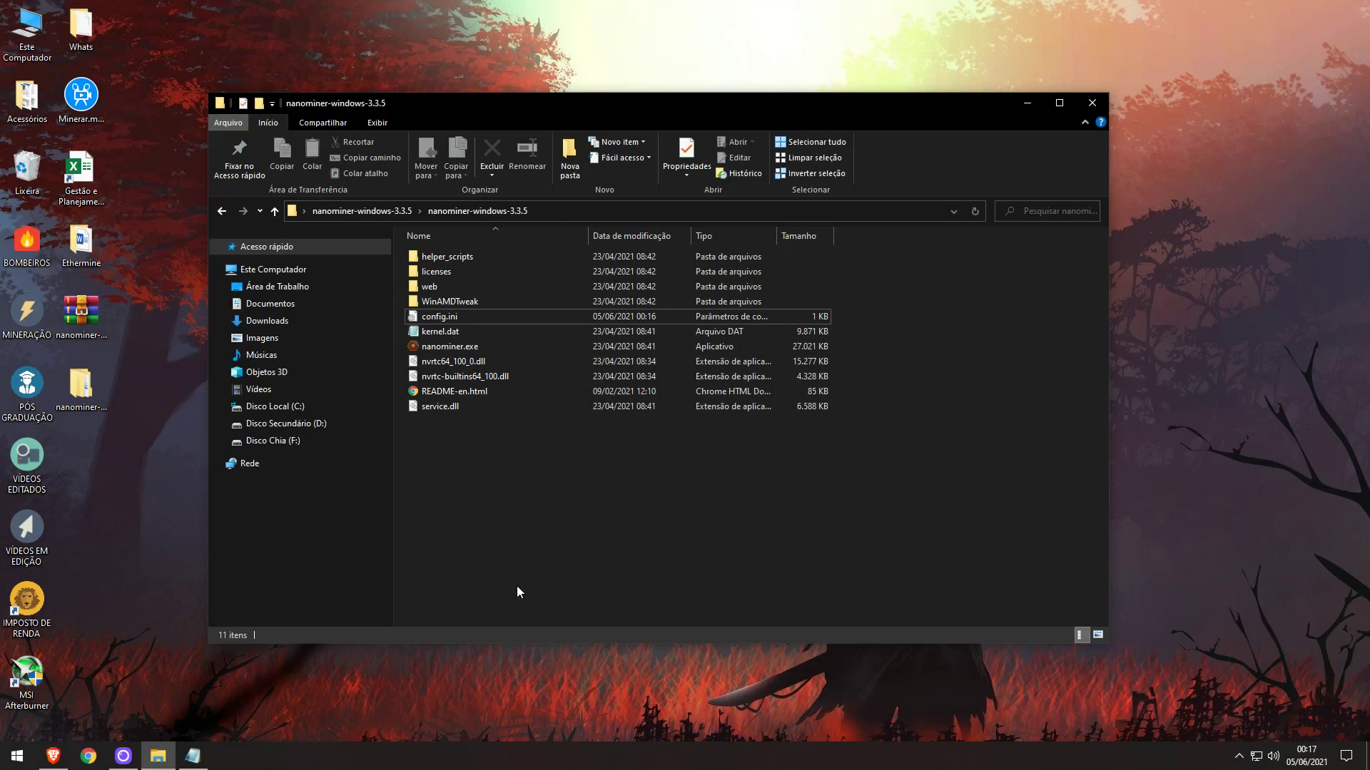
# Launch MSI Afterburner for GPU monitoring and arrange it beside the nanominer folder.
pyautogui.doubleClick(29, 673)
pyautogui.click(623, 479)
pyautogui.moveTo(325, 7); pyautogui.dragTo(1122, 149)
pyautogui.moveTo(871, 98); pyautogui.dragTo(788, 103)
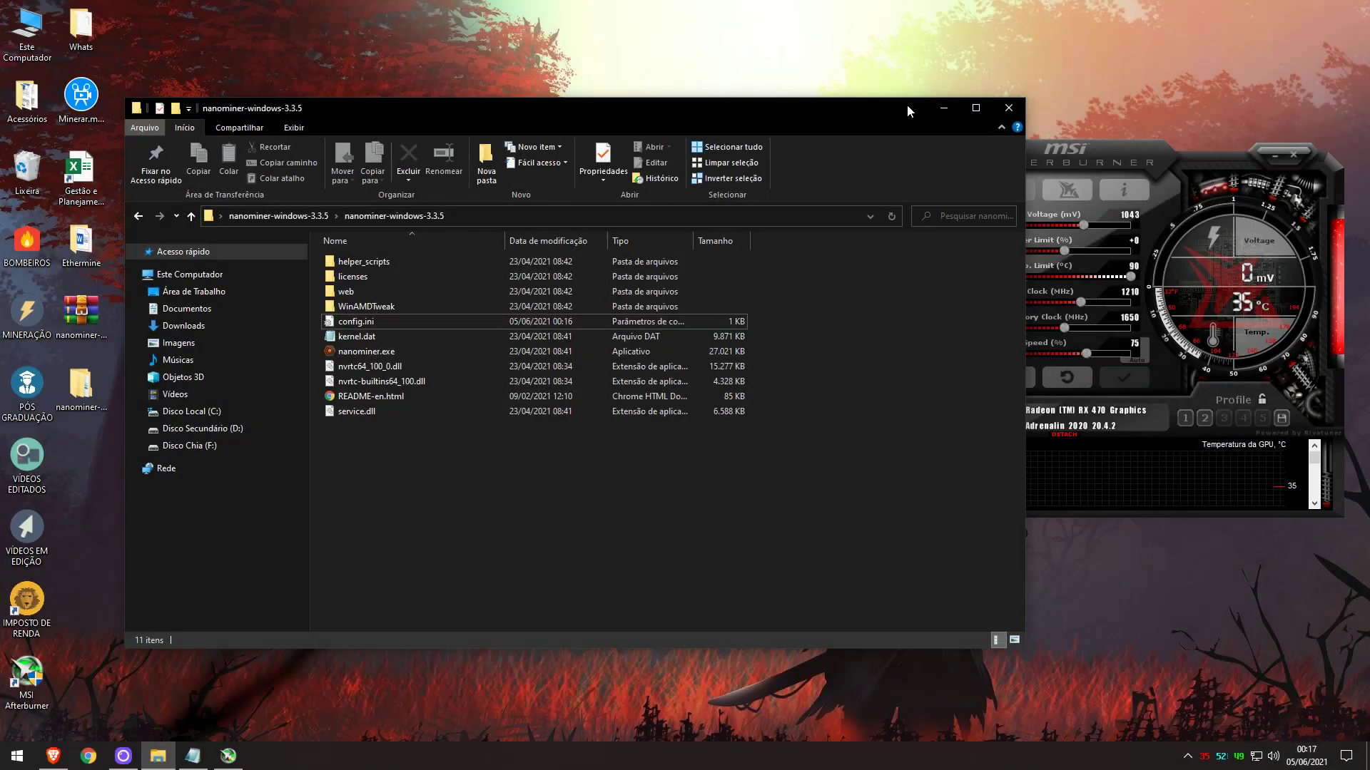
# Run nanominer docked left, watch it hit 43.250 MH/s on ergo-asia1, then close it.
pyautogui.doubleClick(366, 351)
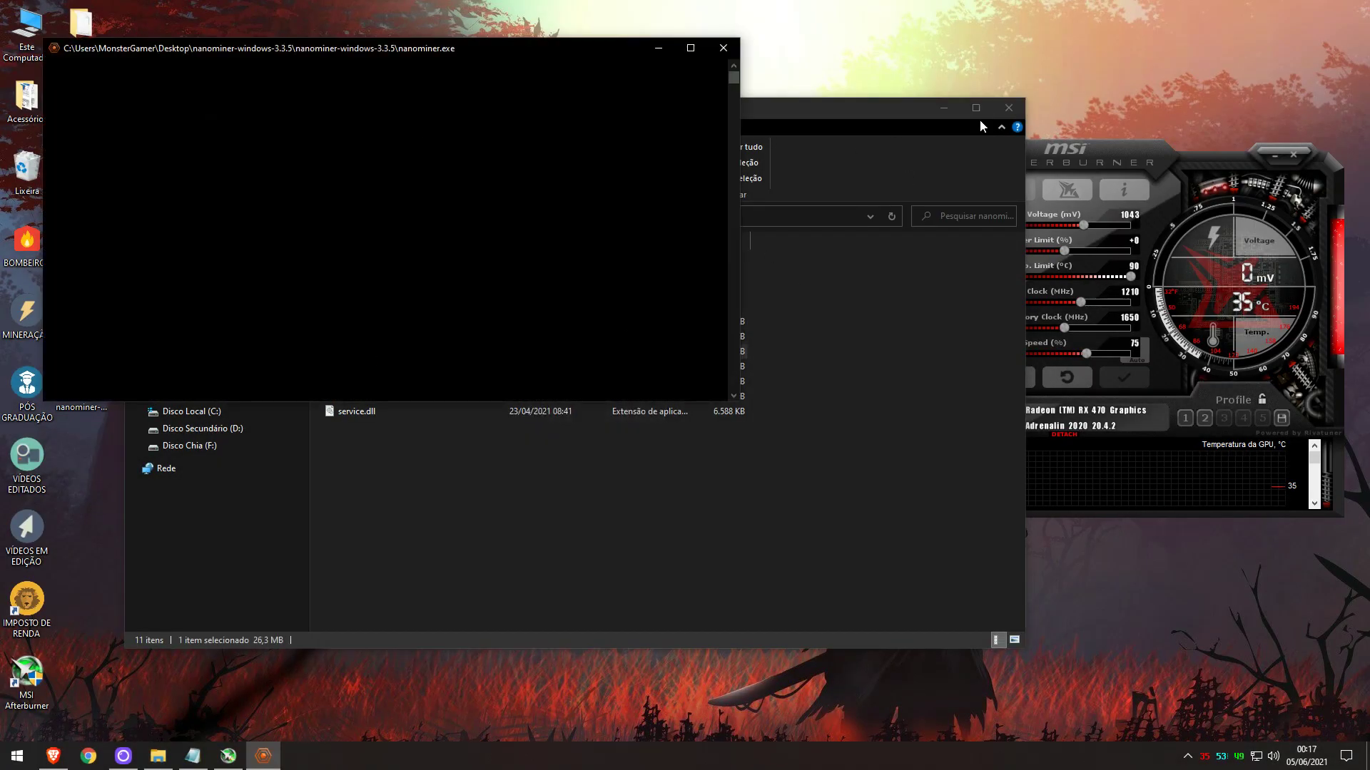
pyautogui.click(1008, 107)
pyautogui.moveTo(526, 55); pyautogui.dragTo(1, 164)
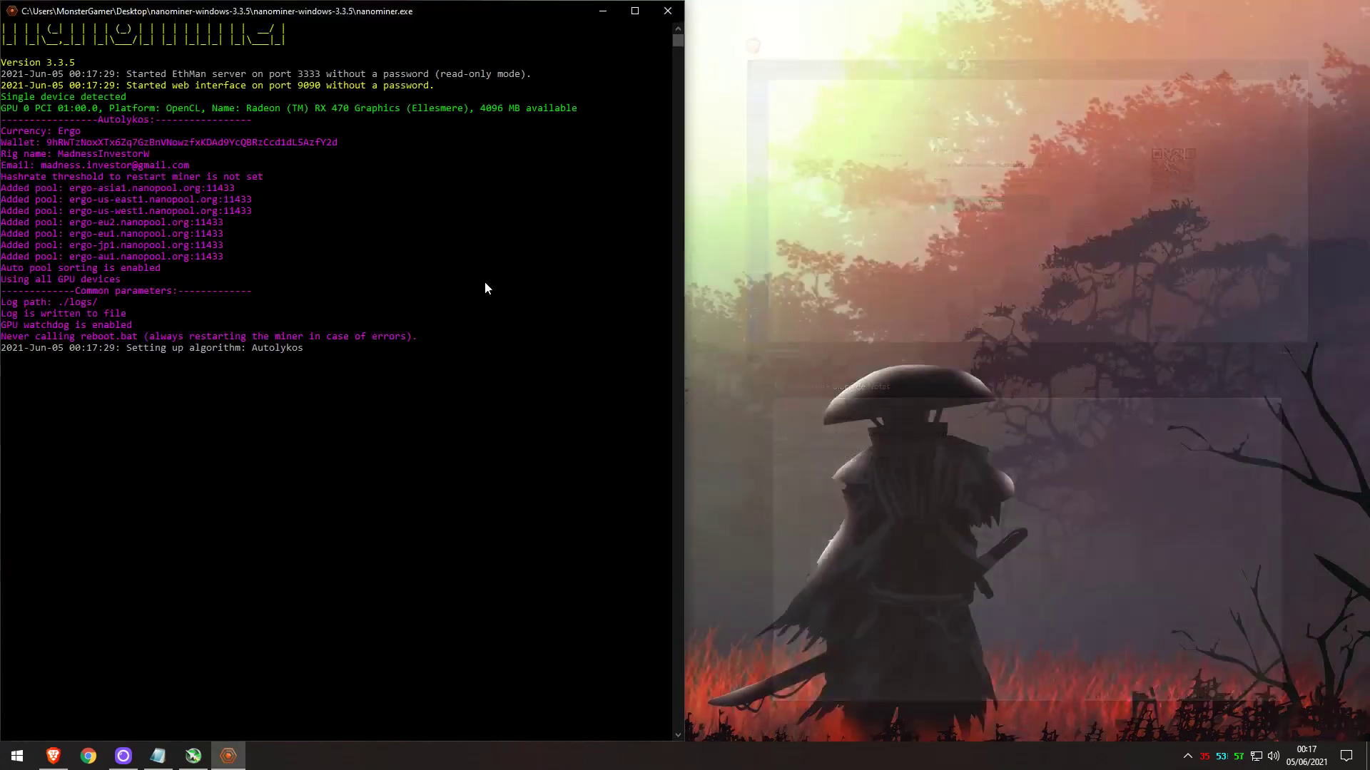
pyautogui.click(487, 289)
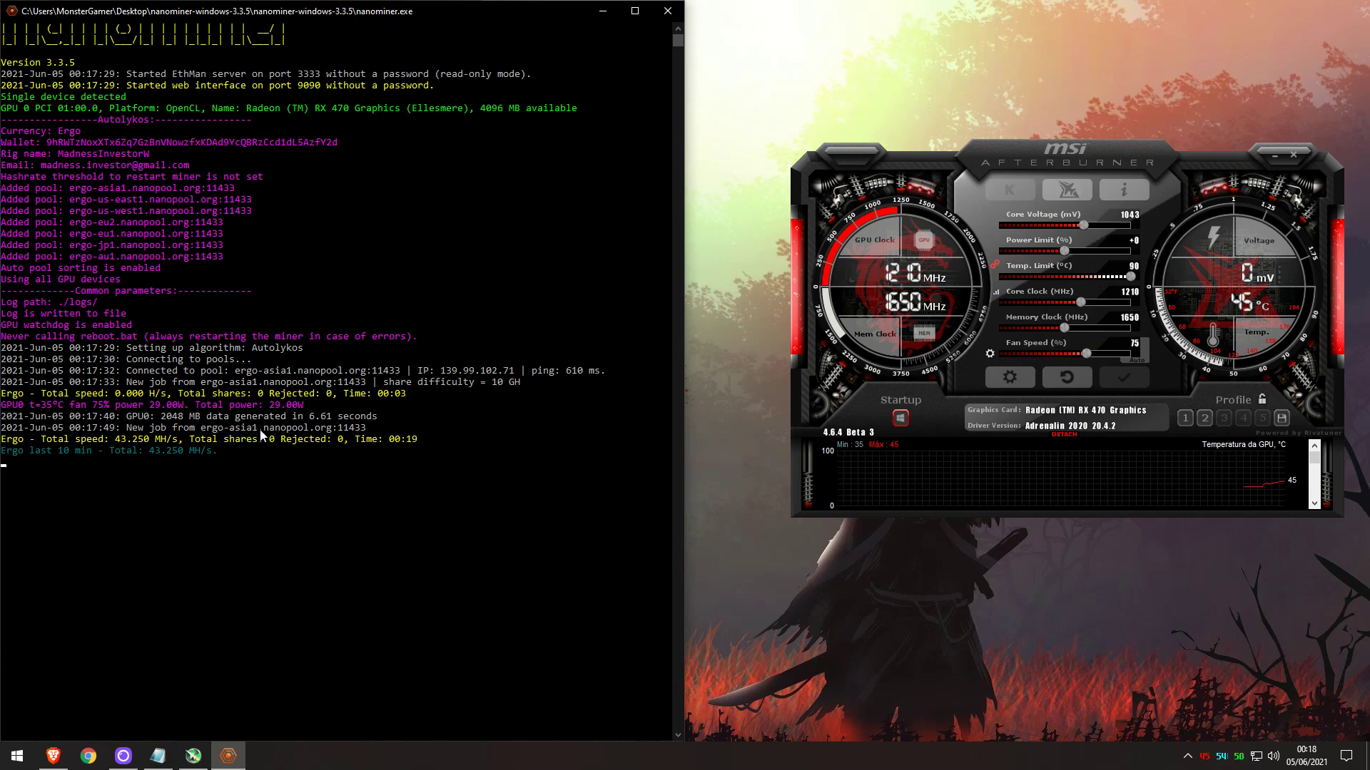
pyautogui.click(667, 11)
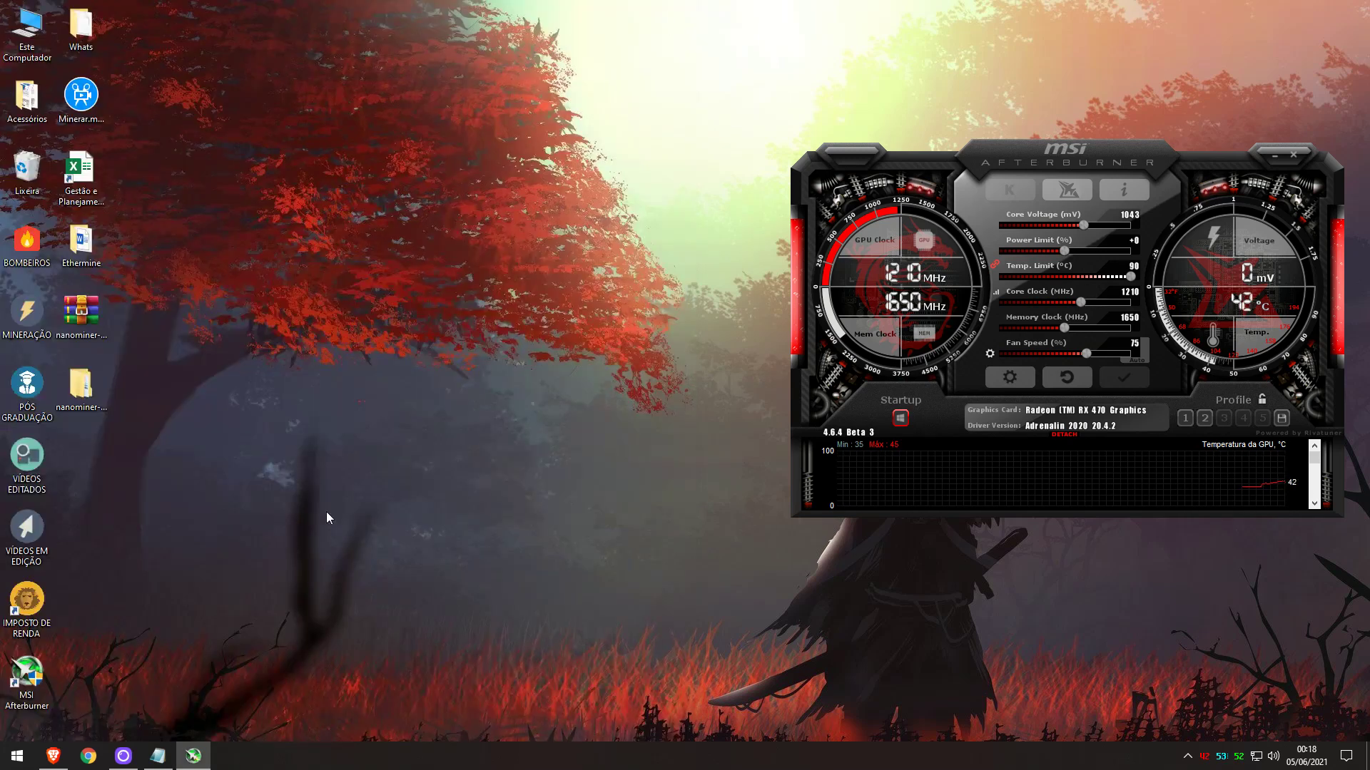
# Open config.ini and add a pool line for ergo-us-east1.nanopool.org:11433 after sortPools=true.
pyautogui.doubleClick(81, 389)
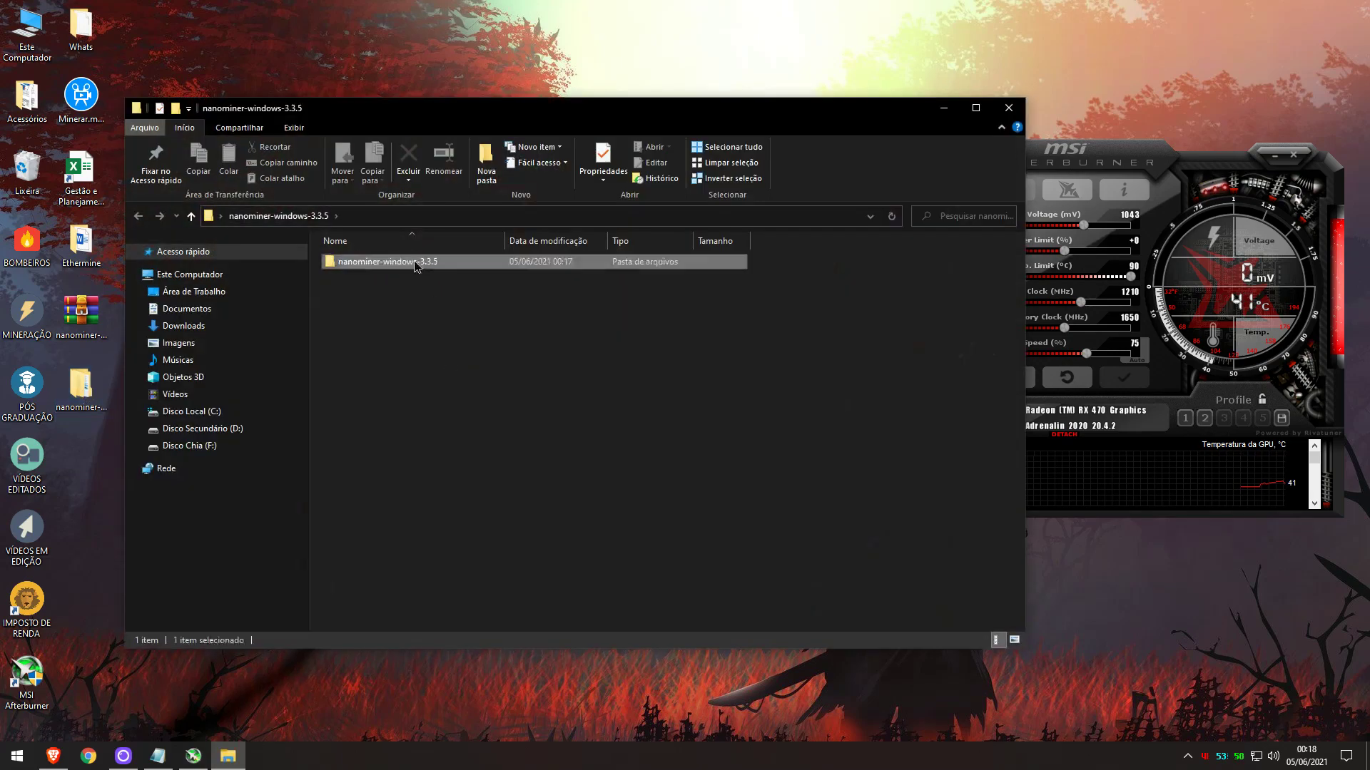
pyautogui.doubleClick(414, 261)
pyautogui.doubleClick(354, 337)
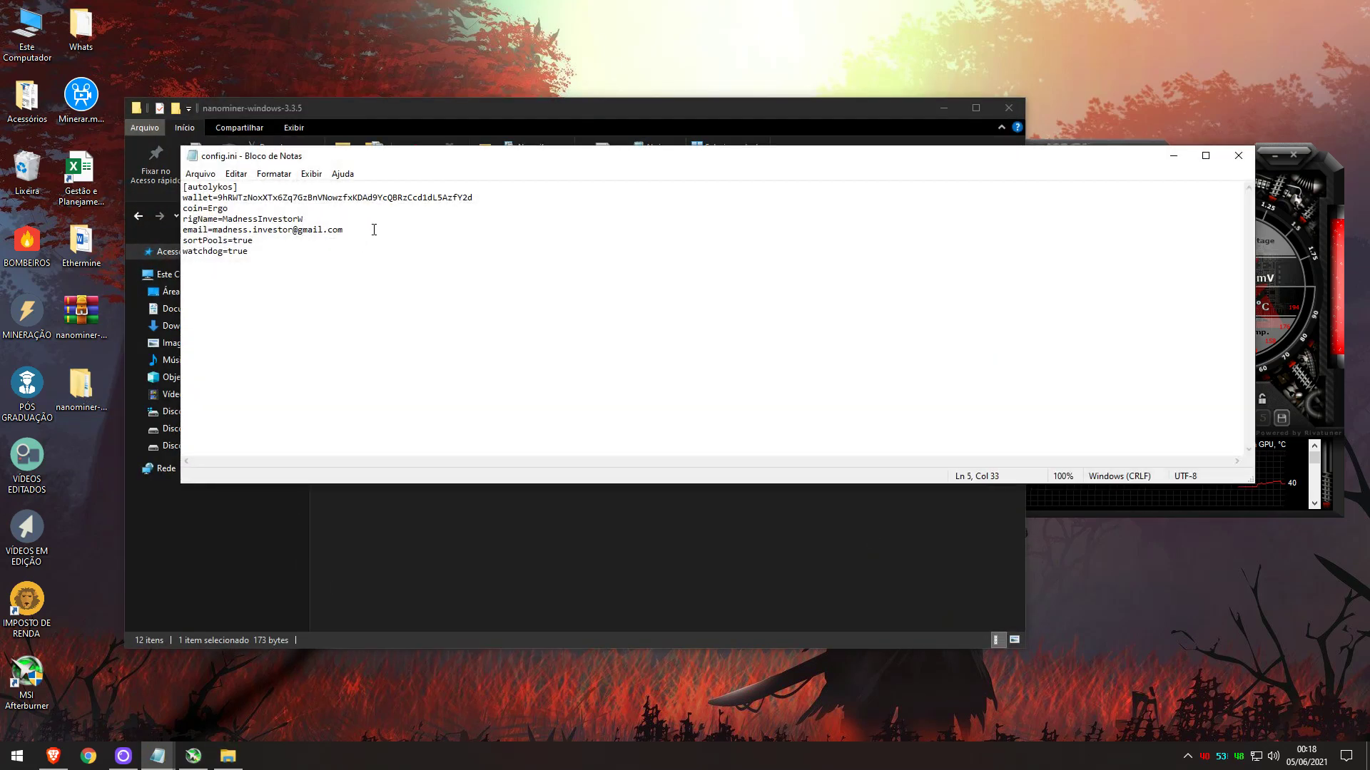
pyautogui.press('Return')
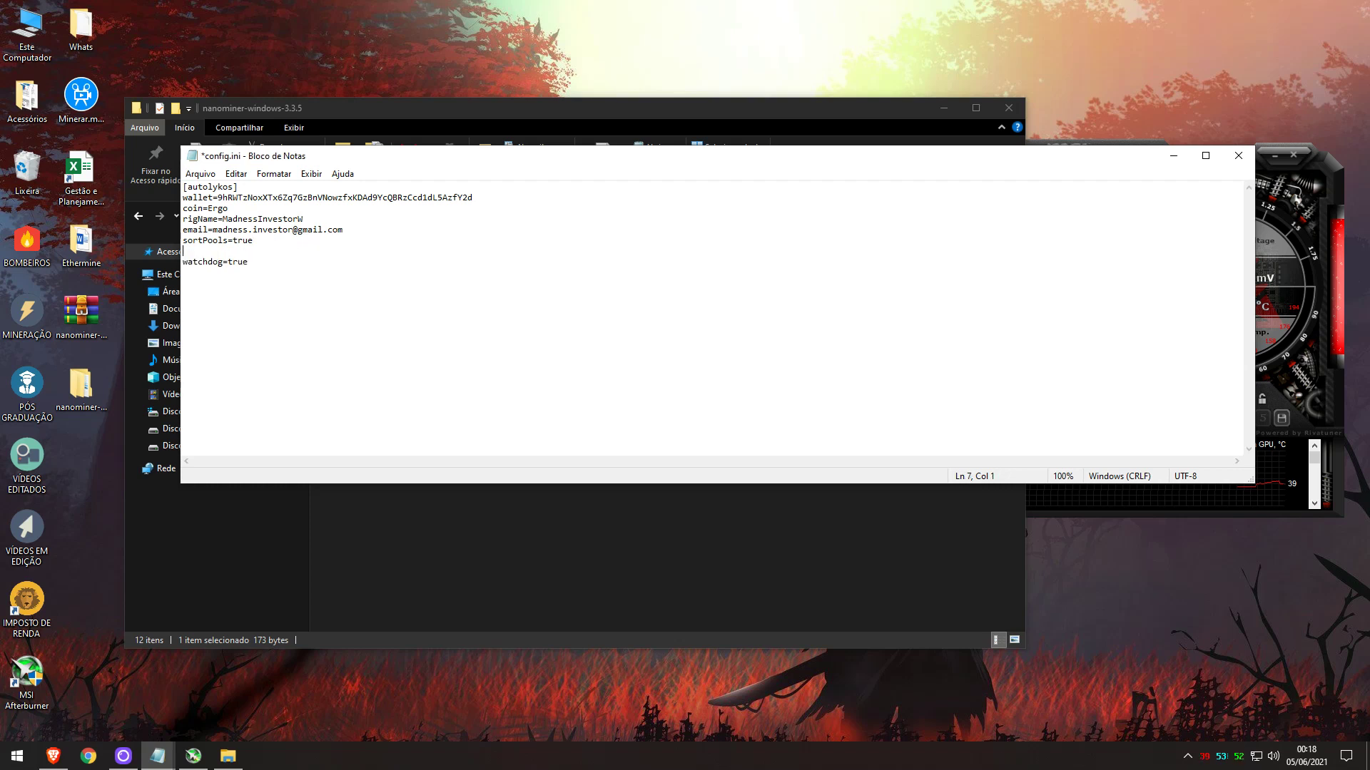
pyautogui.write('pool=')
pyautogui.click(53, 755)
pyautogui.moveTo(806, 482); pyautogui.dragTo(669, 487)
pyautogui.hotkey('ctrl', 'c')
pyautogui.click(157, 755)
pyautogui.hotkey('ctrl', 'v')
pyautogui.write(':11433')
pyautogui.press('Return')
# Add pool2=ergo-us-west1.nanopool.org:11433 and pool3=ergo-eu1.nanopool.org:11433.
pyautogui.write('pool')
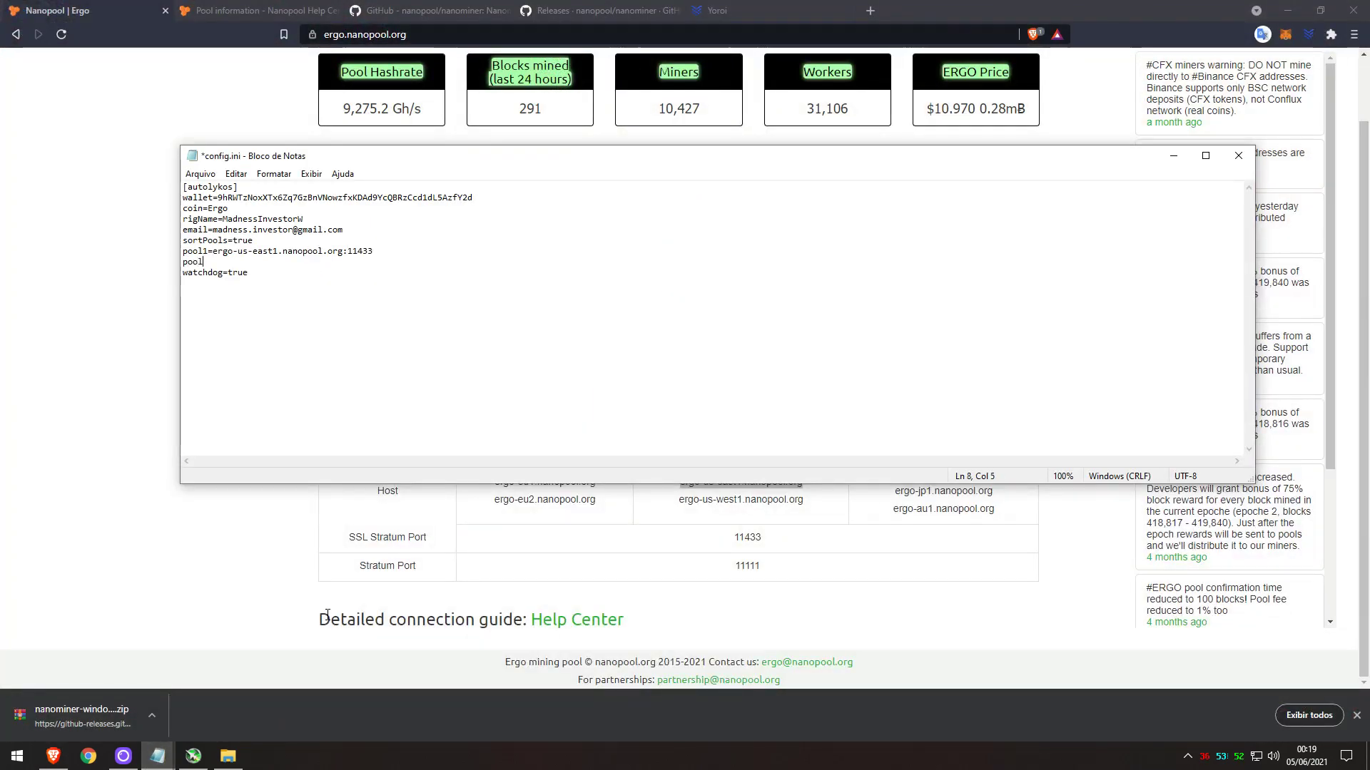
pyautogui.write('2=')
pyautogui.moveTo(806, 499); pyautogui.dragTo(678, 501)
pyautogui.click(158, 755)
pyautogui.click(227, 699)
pyautogui.hotkey('ctrl', 'v')
pyautogui.write(':11433')
pyautogui.press('Return')
pyautogui.write('pool3=')
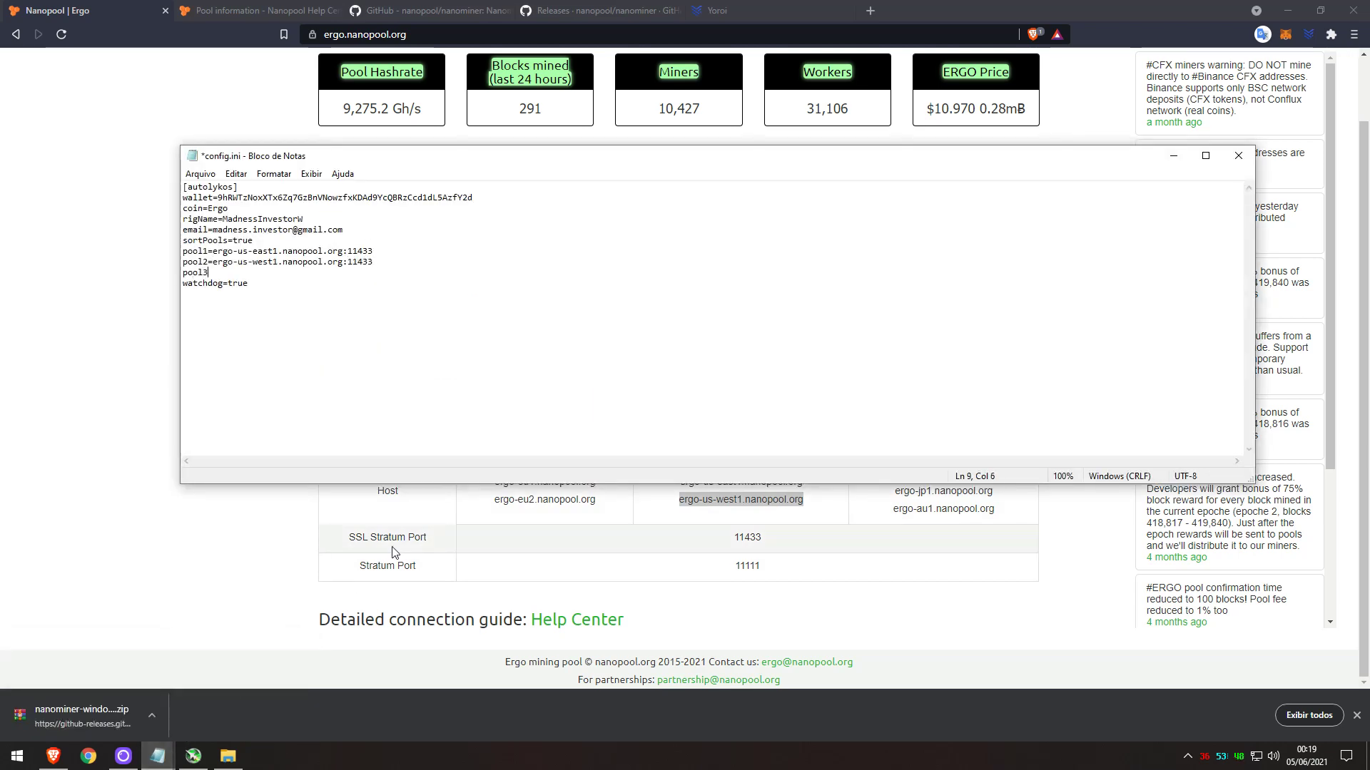
pyautogui.moveTo(597, 483); pyautogui.dragTo(490, 482)
pyautogui.hotkey('ctrl', 'c')
pyautogui.click(158, 755)
pyautogui.click(227, 699)
pyautogui.hotkey('ctrl', 'v')
pyautogui.write(':11433')
# Save config.ini with the three pools and close it.
pyautogui.click(200, 173)
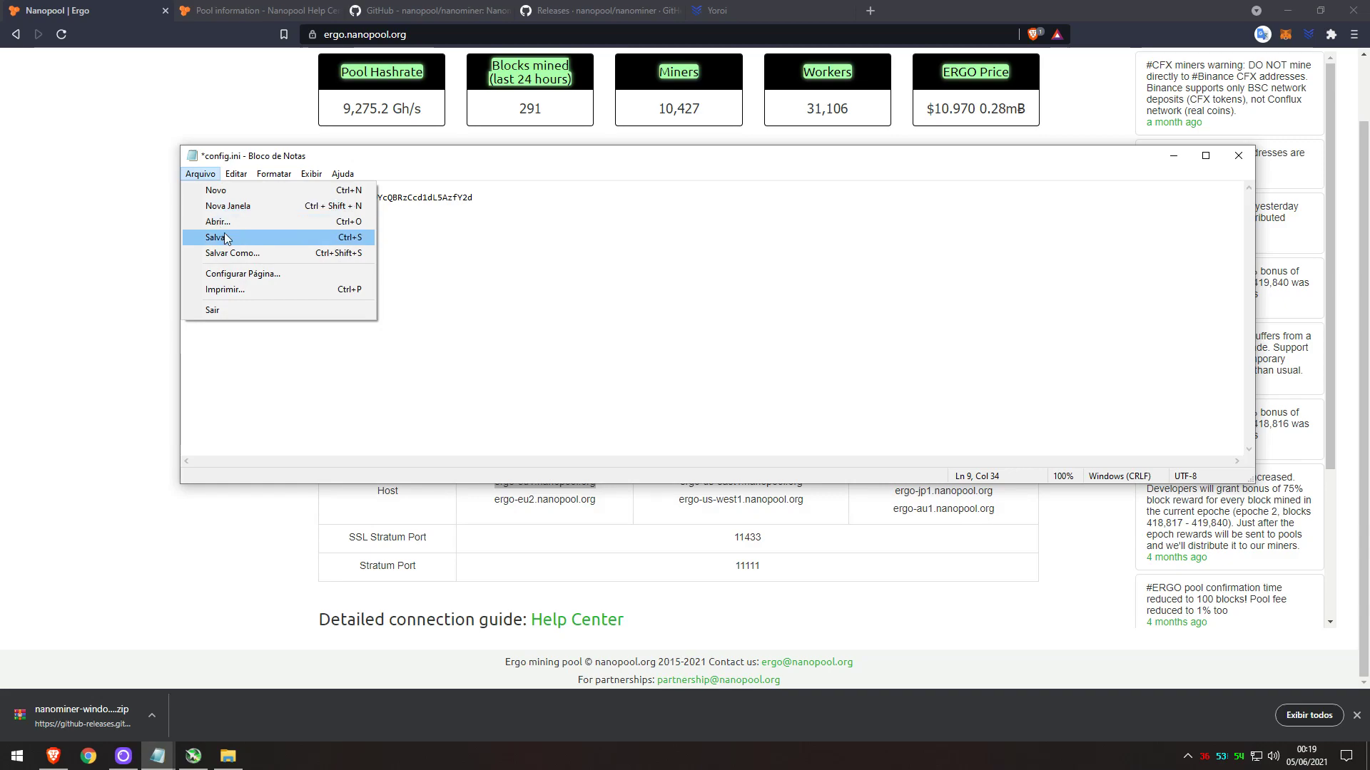
pyautogui.click(339, 236)
pyautogui.click(1287, 11)
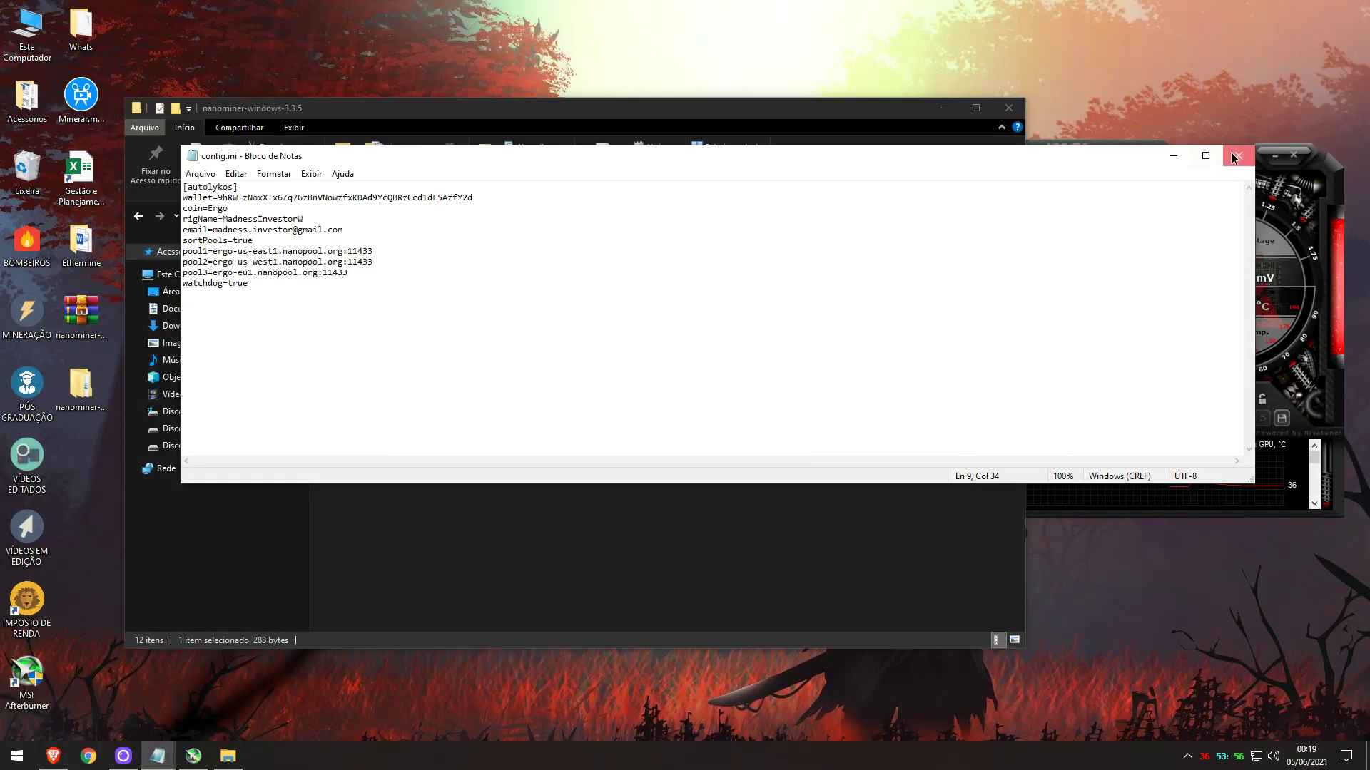
pyautogui.click(1239, 156)
# Run nanominer on the new pool list, copy the Yoroi receive address, and focus Nanopool's address search.
pyautogui.doubleClick(357, 367)
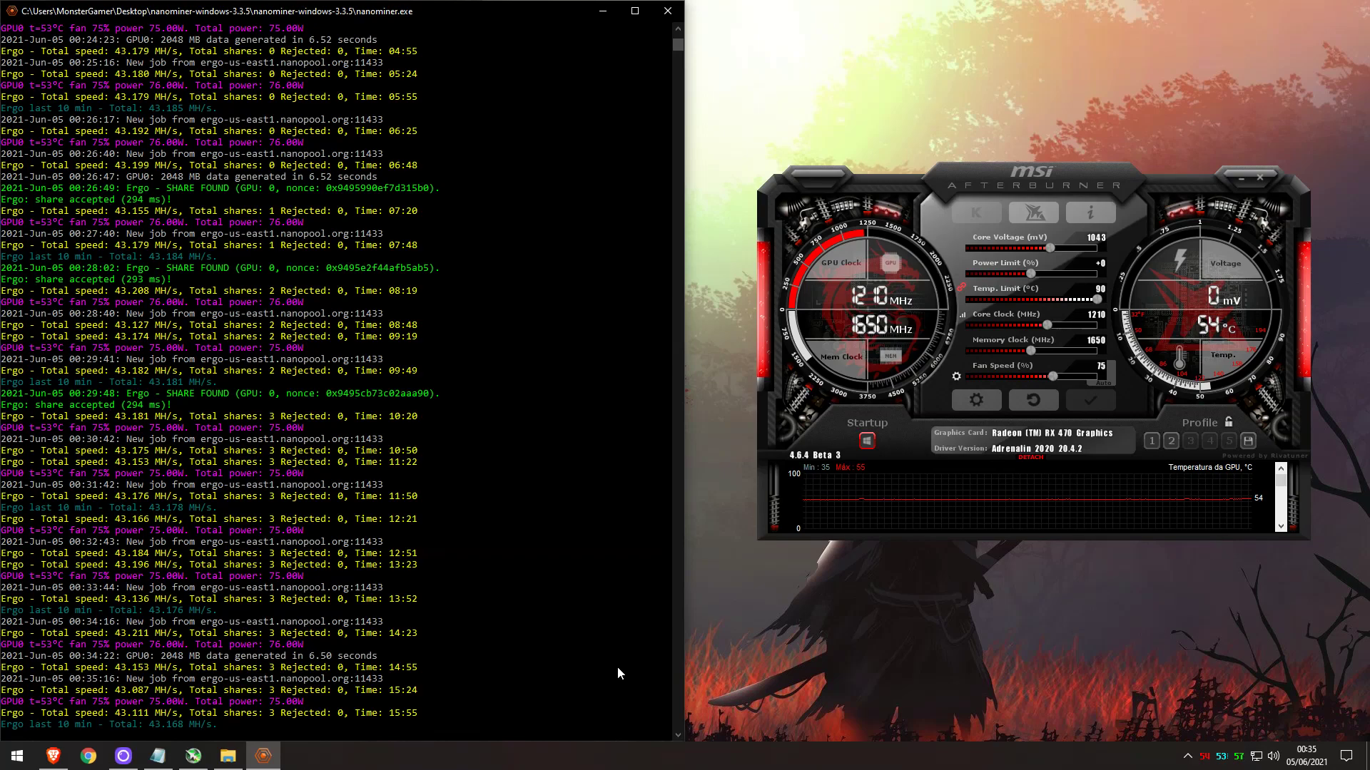
pyautogui.click(53, 756)
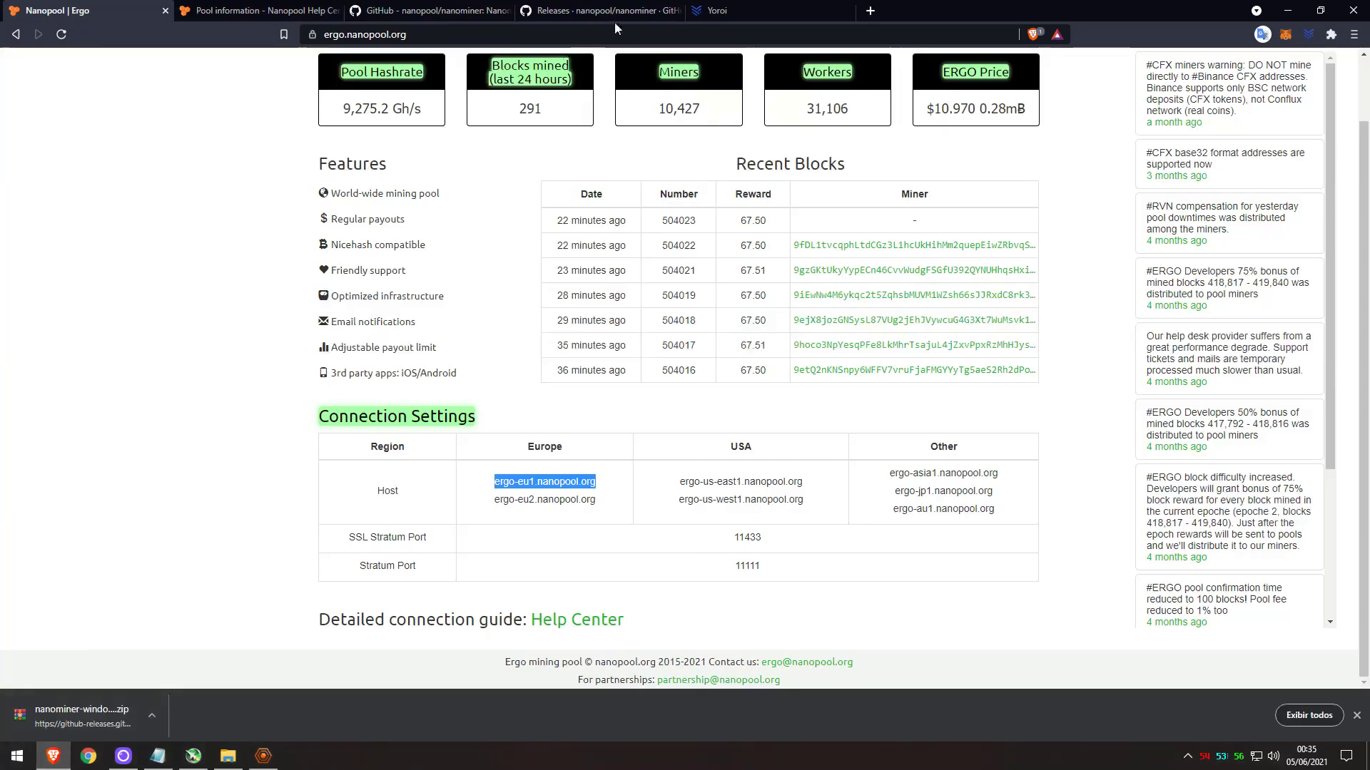
pyautogui.click(717, 10)
pyautogui.click(742, 256)
pyautogui.hotkey('ctrl', '1')
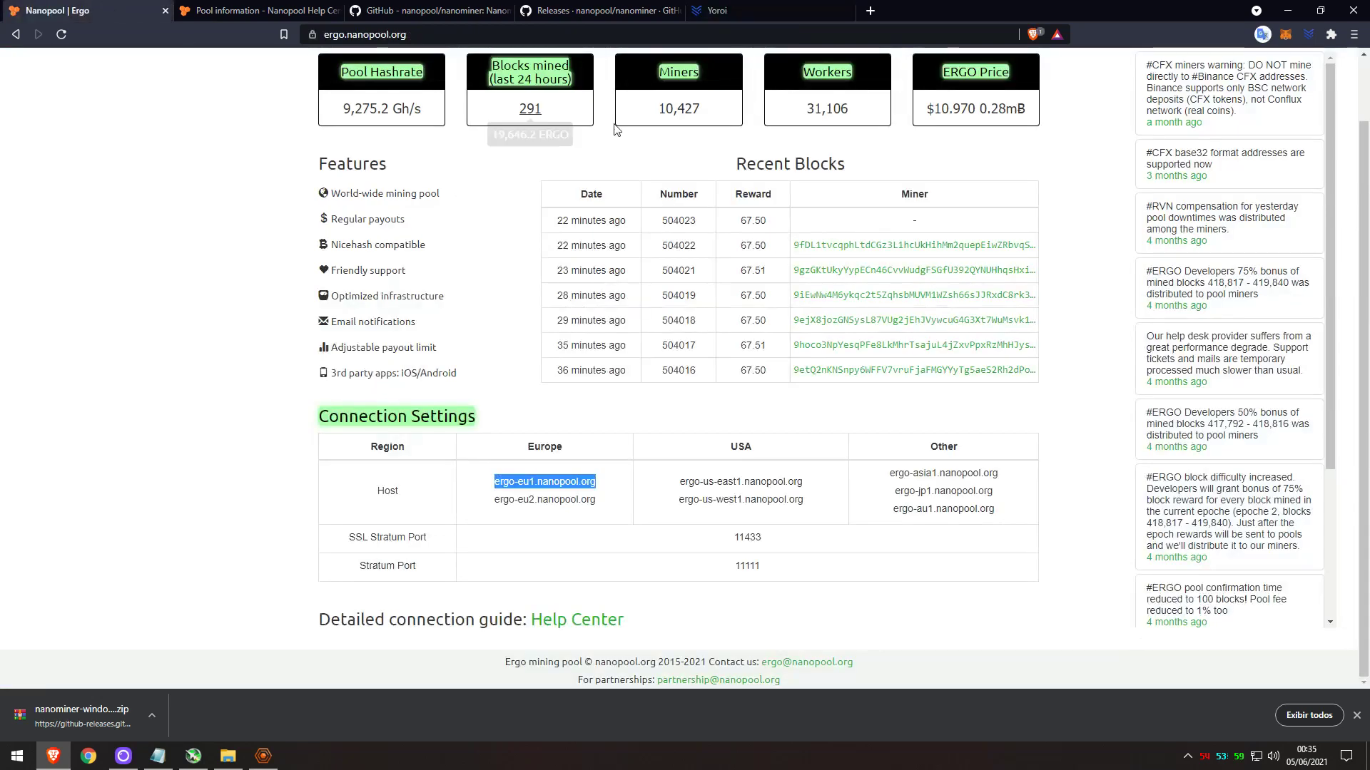
pyautogui.click(979, 66)
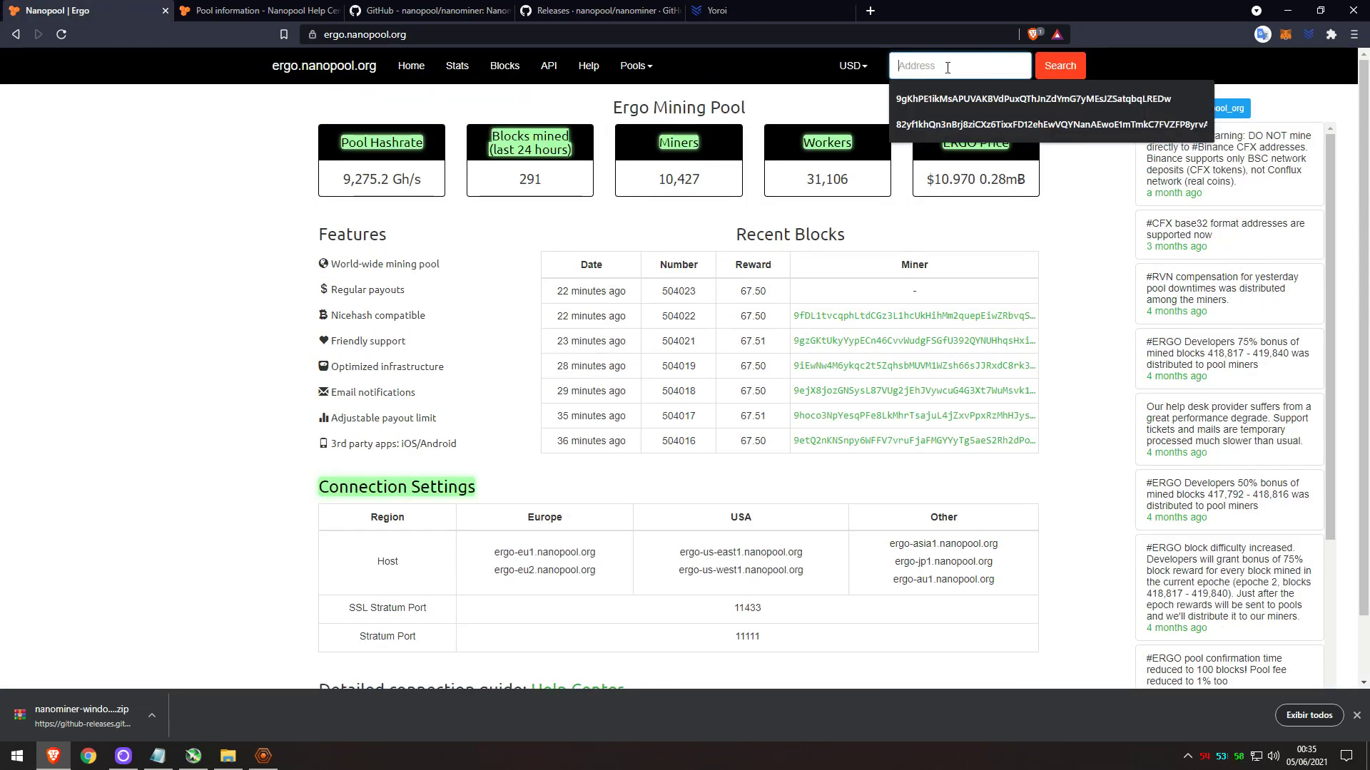
# Look up the wallet on Nanopool and browse its payments, shares, calculator and worker list.
pyautogui.hotkey('ctrl', 'v')
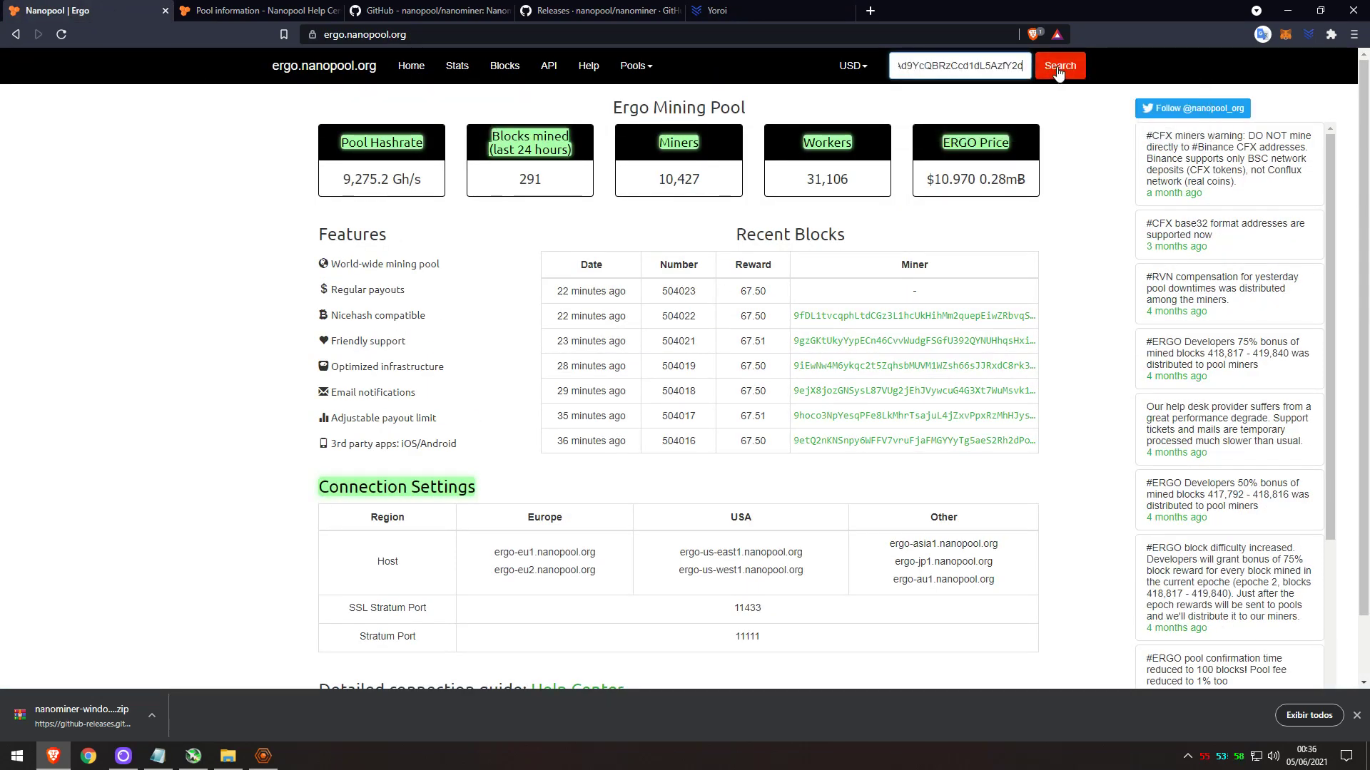
pyautogui.click(1059, 70)
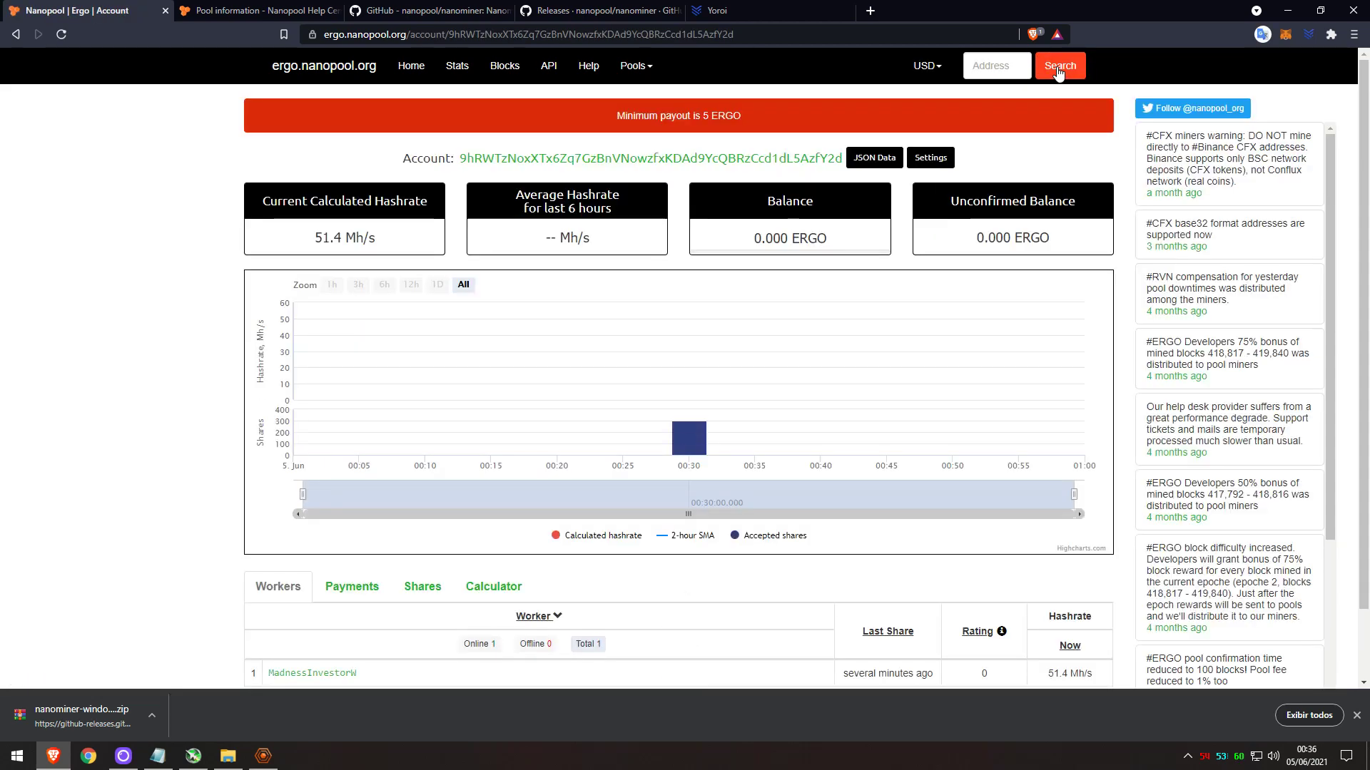
pyautogui.scroll(-2, 685, 369)
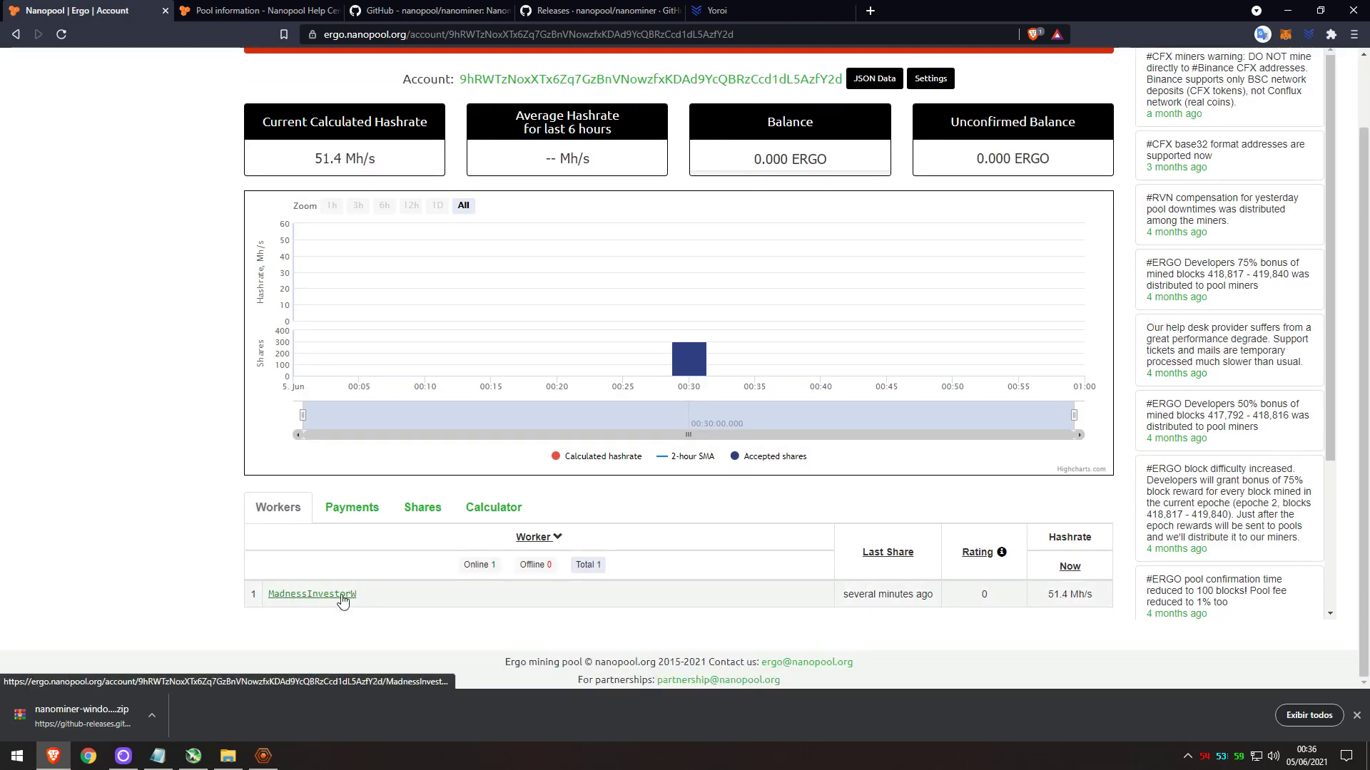
pyautogui.click(360, 508)
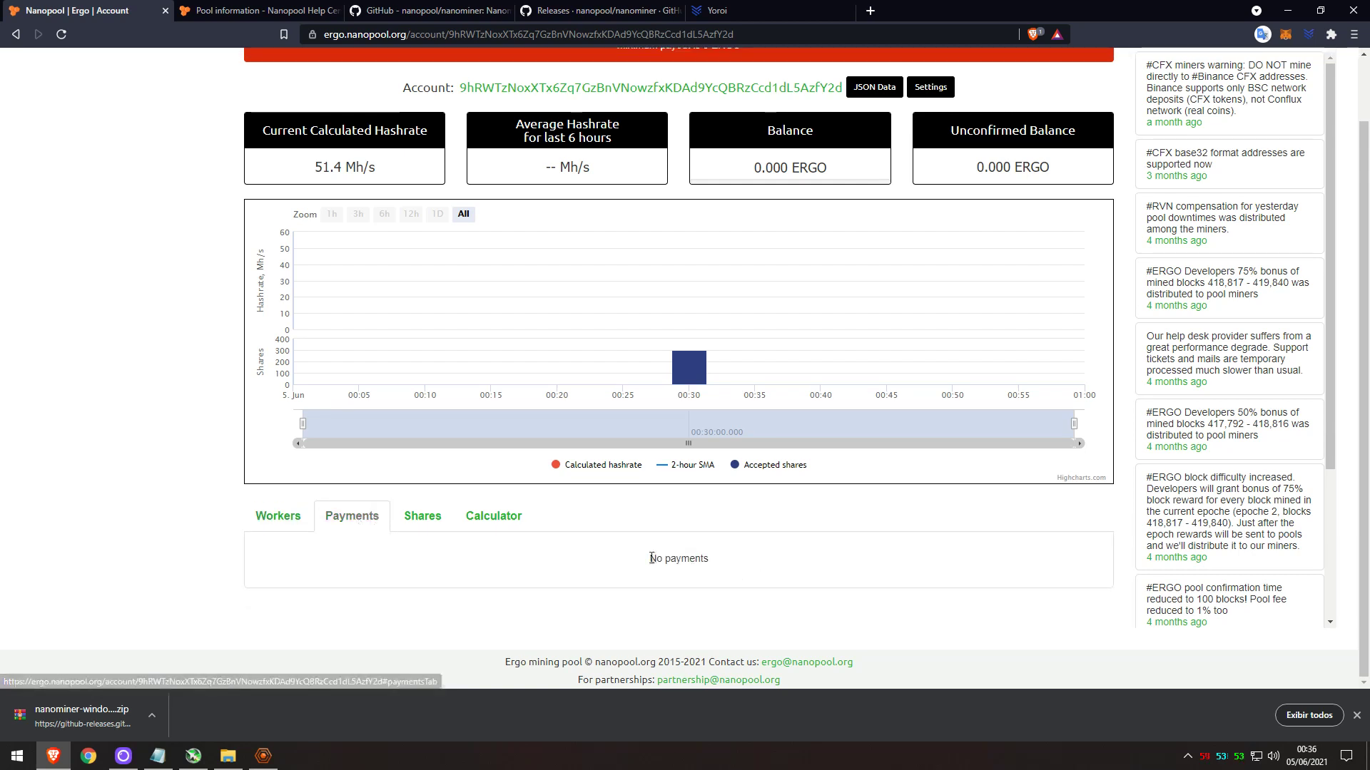
pyautogui.click(422, 518)
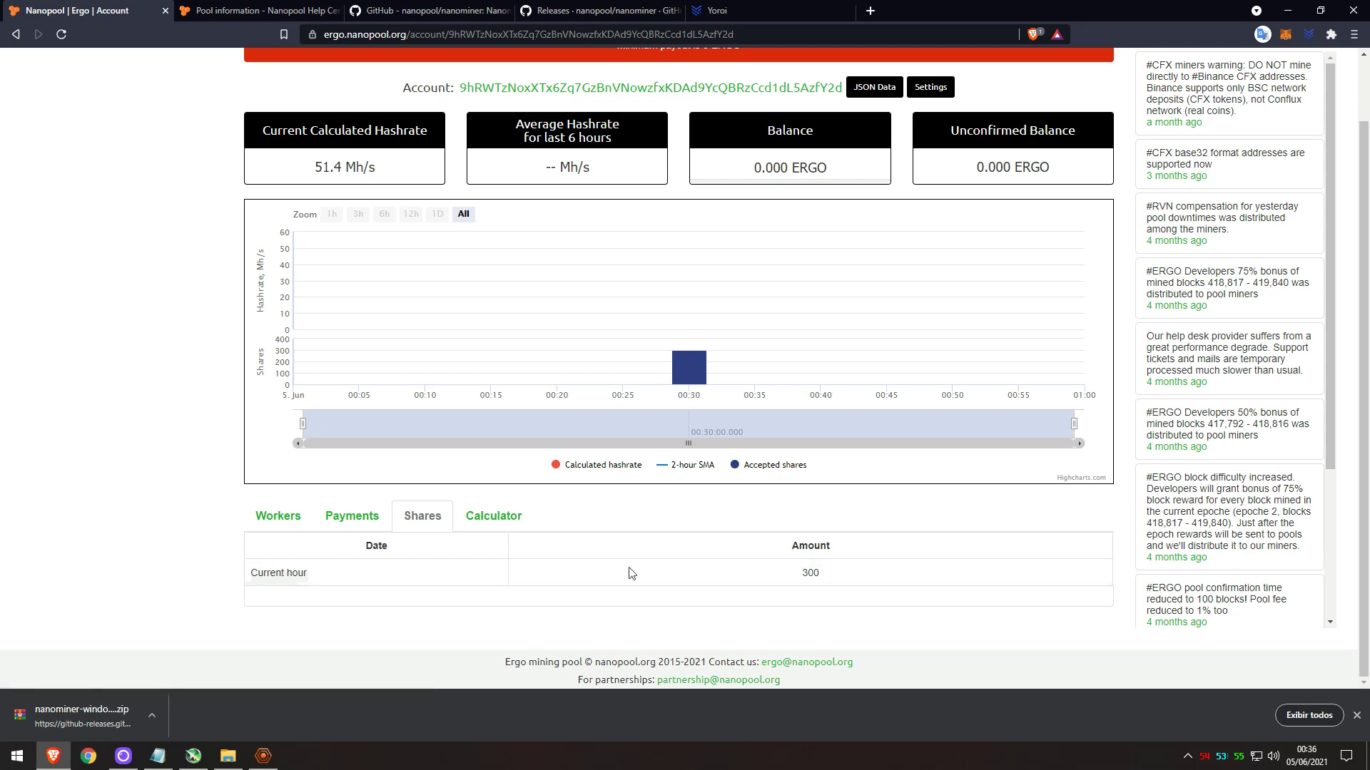
pyautogui.click(498, 515)
pyautogui.scroll(-2, 310, 509)
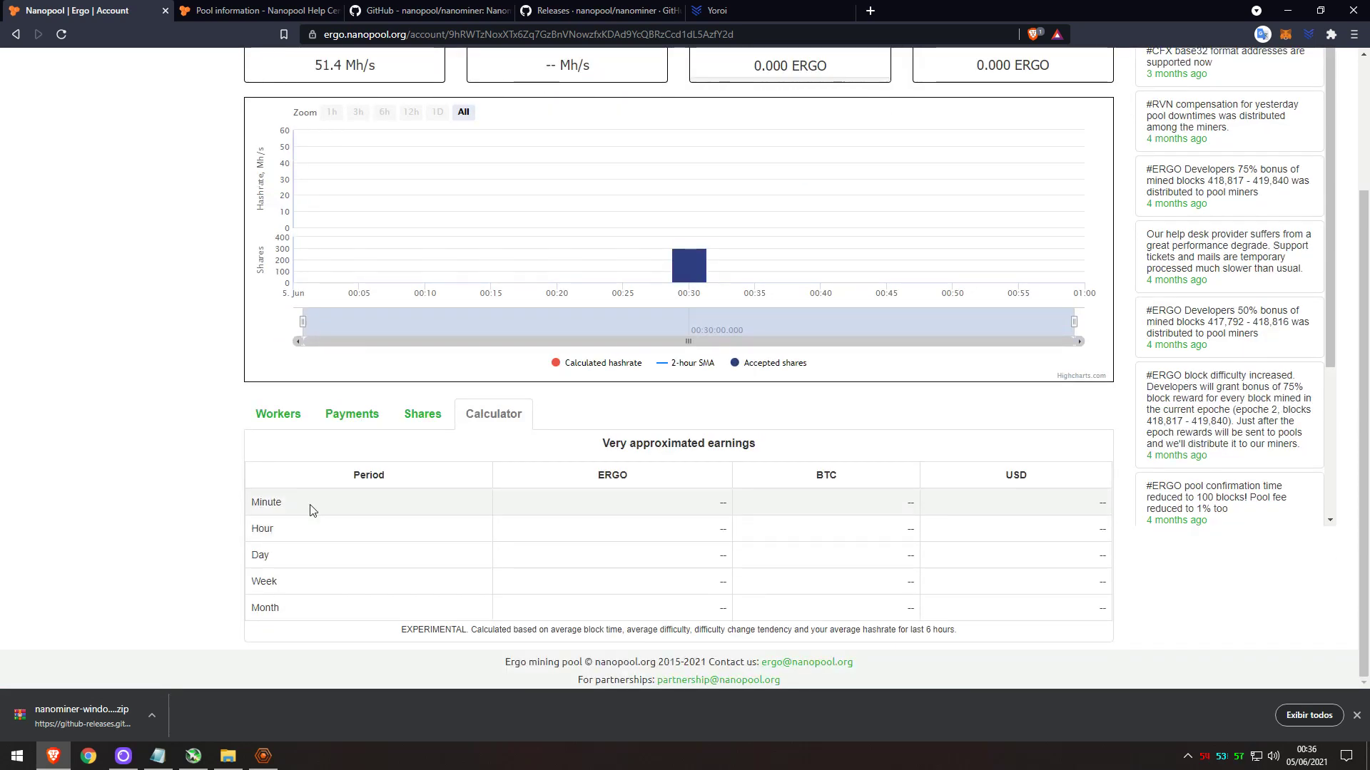
pyautogui.click(302, 423)
pyautogui.scroll(3, 357, 407)
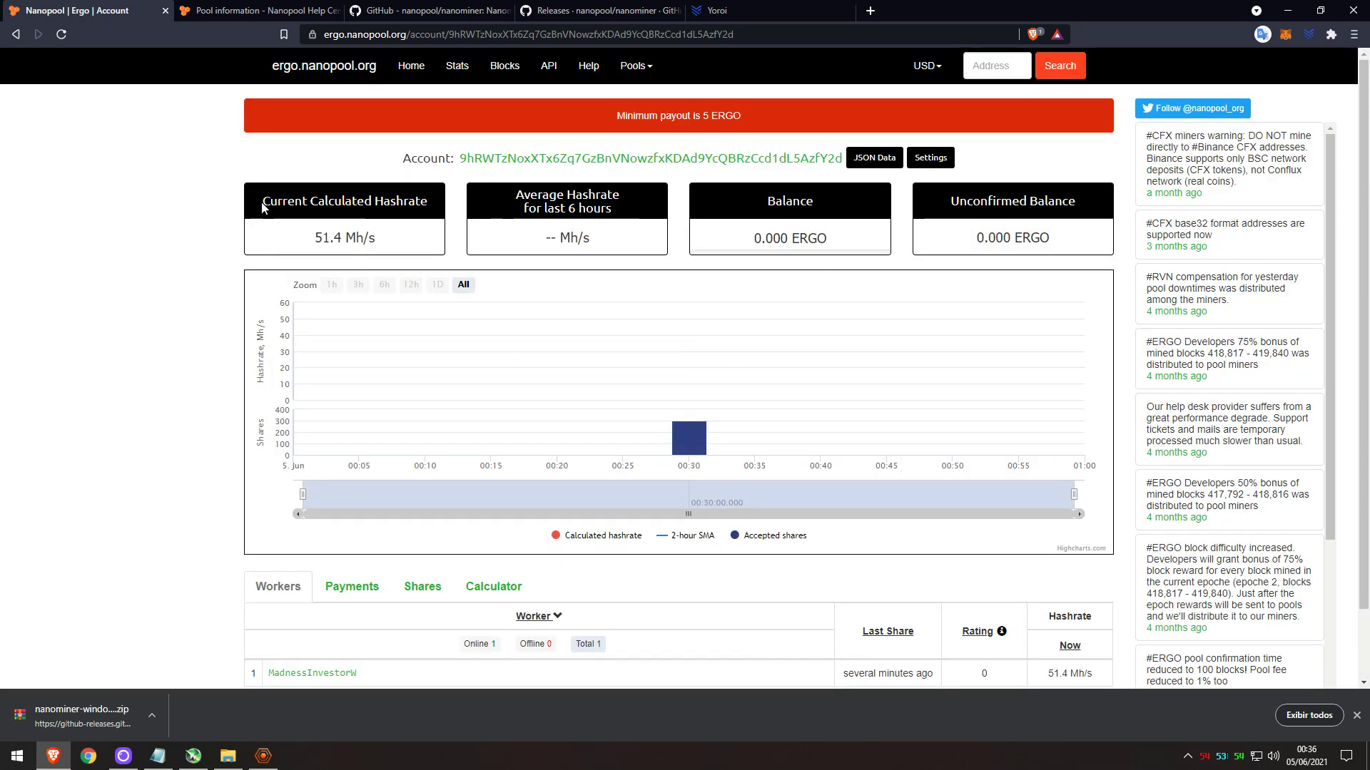
# Review the 51.4 Mh/s hashrate and the 0.000 ERGO balance and unconfirmed balance.
pyautogui.moveTo(263, 207); pyautogui.dragTo(428, 203)
pyautogui.click(428, 202)
pyautogui.moveTo(567, 238)
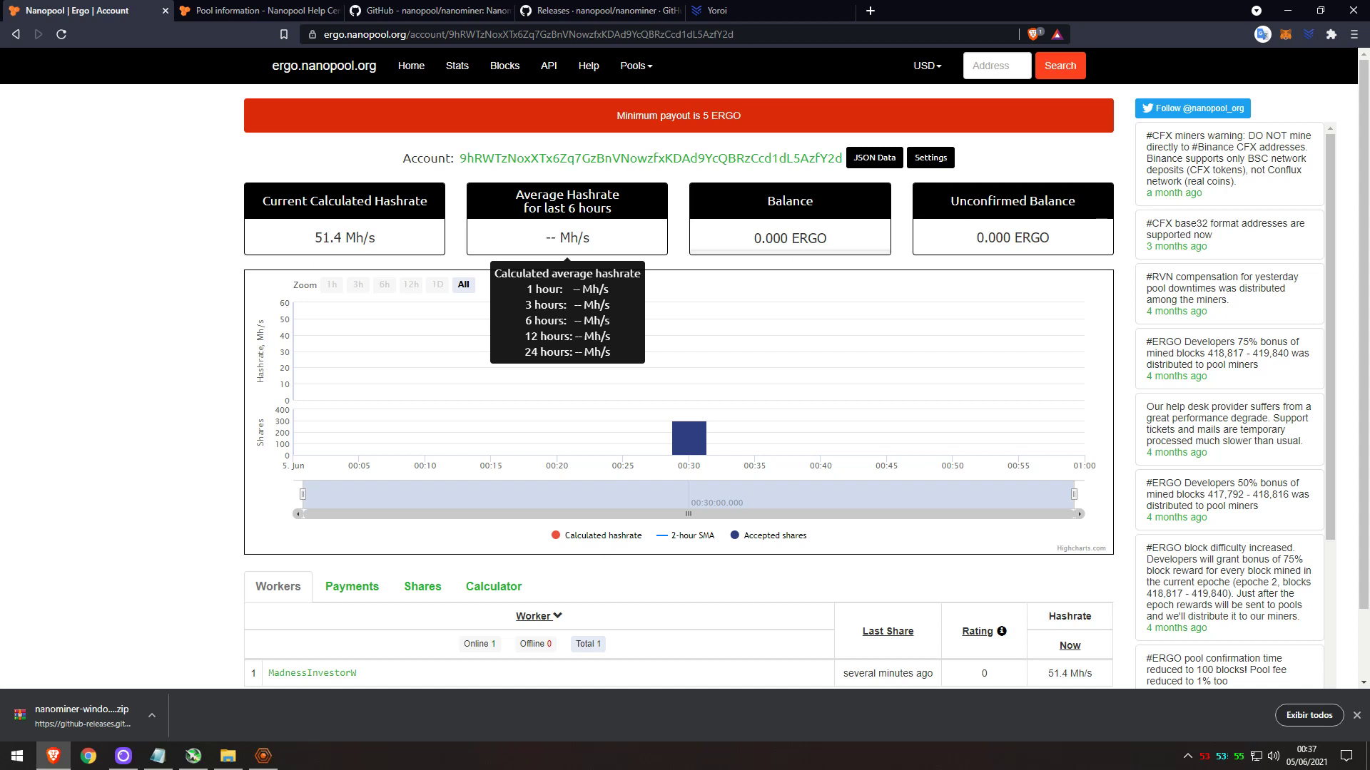
pyautogui.moveTo(791, 243)
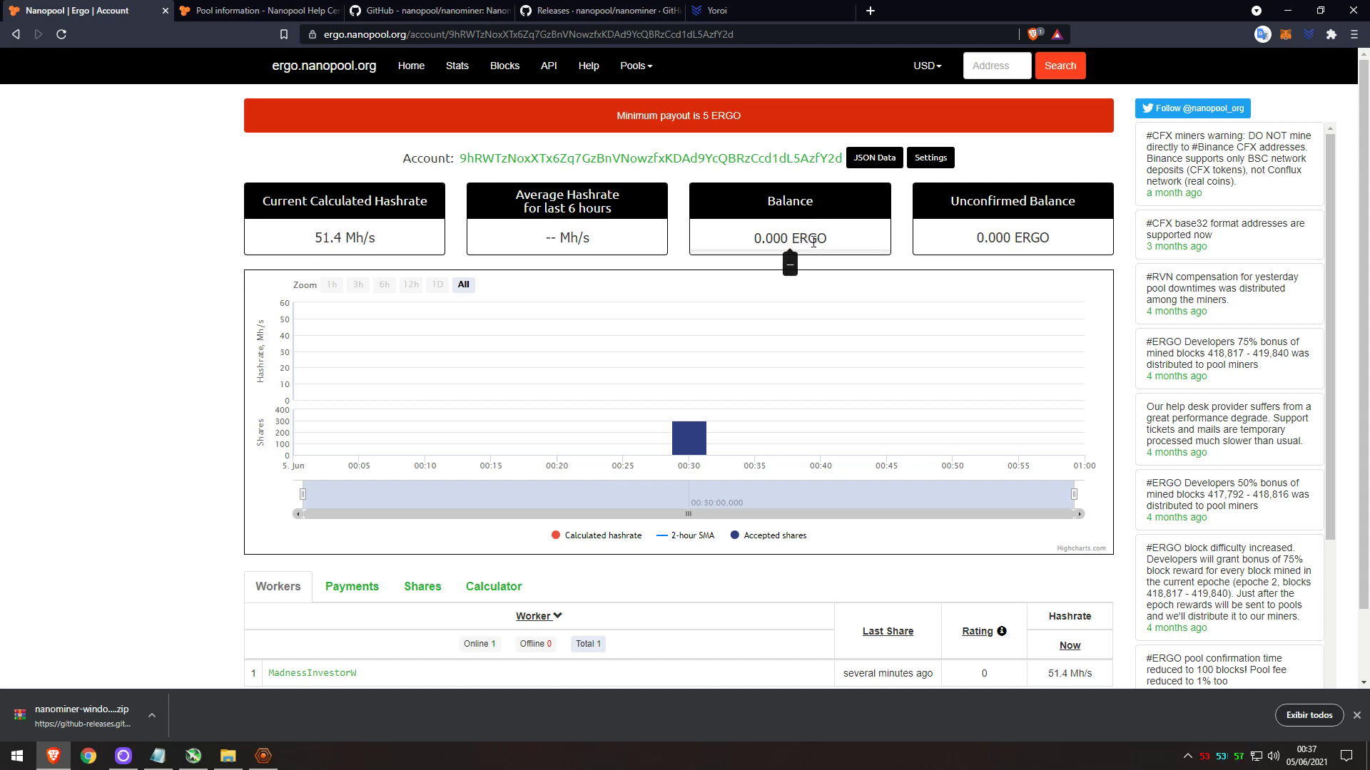
pyautogui.moveTo(1038, 241)
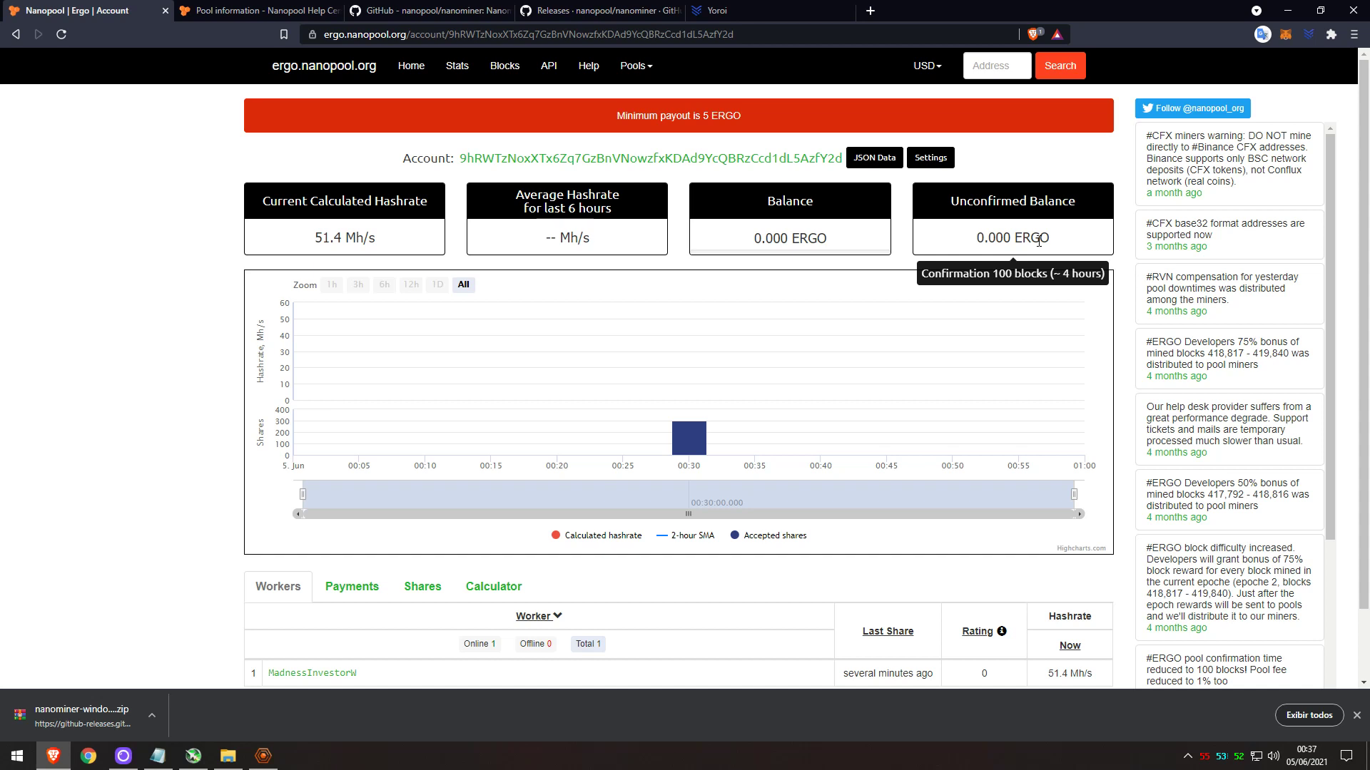
pyautogui.moveTo(1055, 243); pyautogui.dragTo(1004, 201)
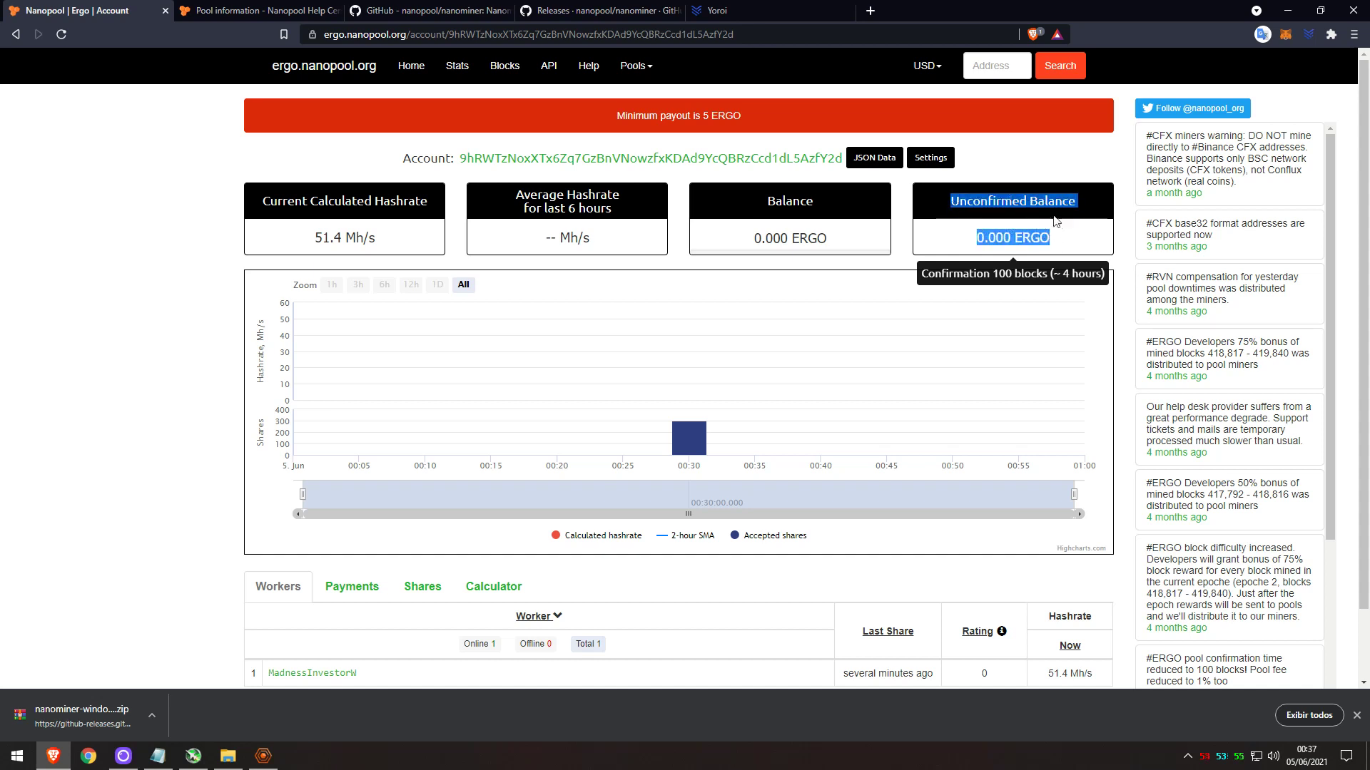
pyautogui.click(1063, 236)
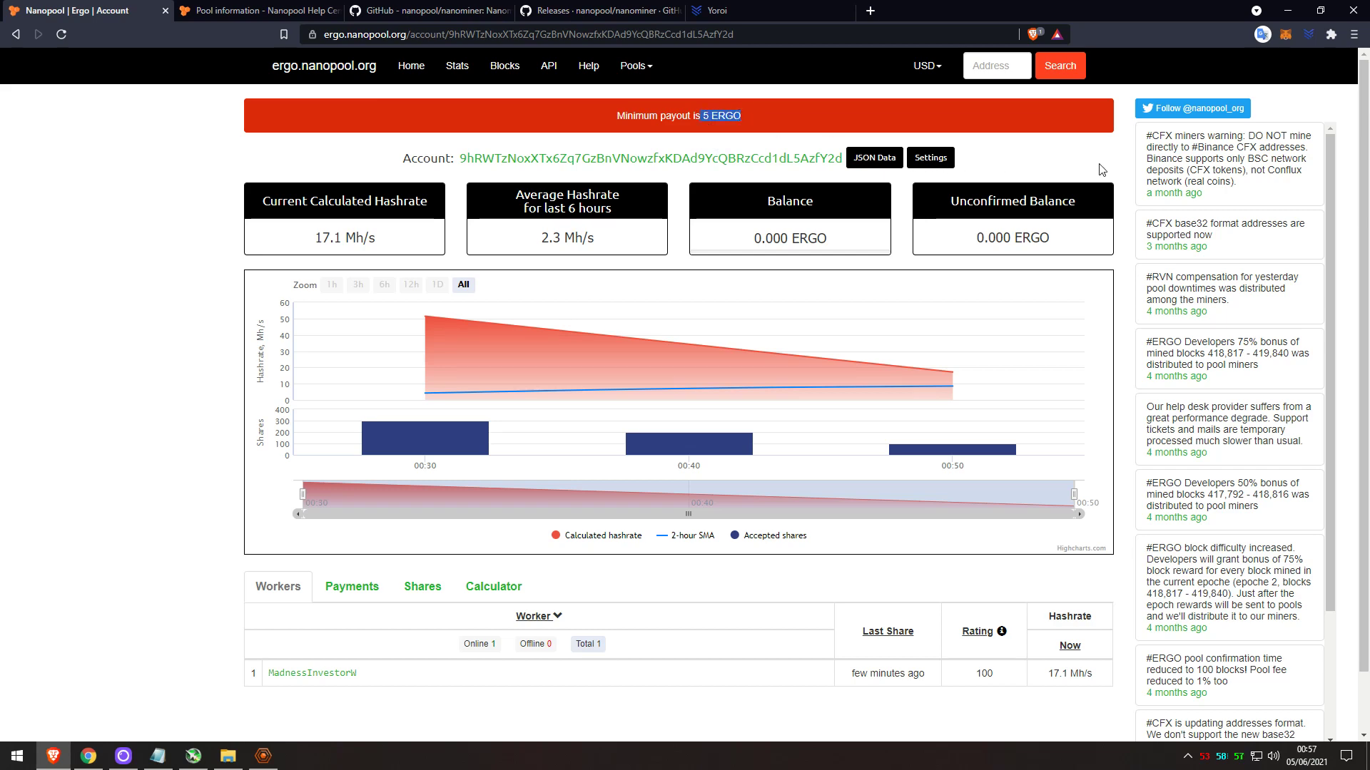
pyautogui.click(929, 165)
pyautogui.click(929, 165)
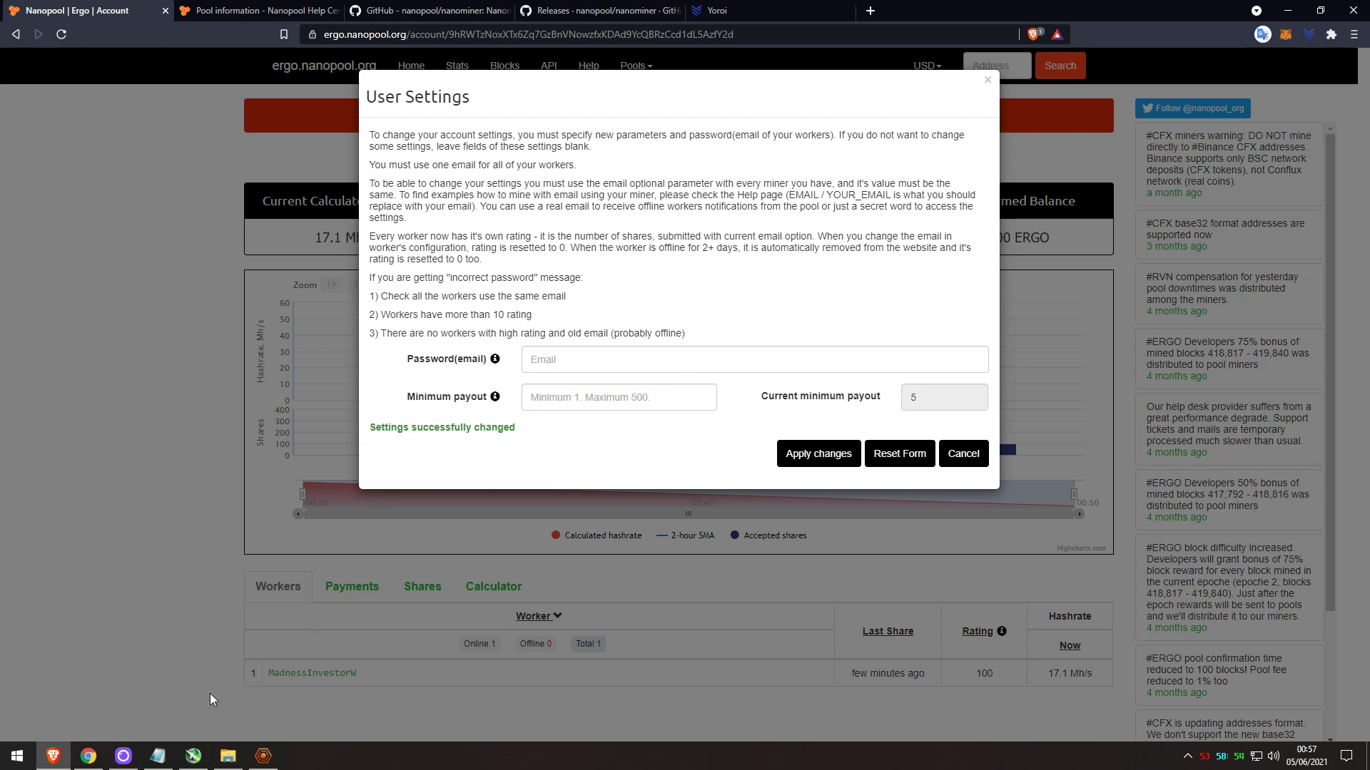
pyautogui.click(227, 756)
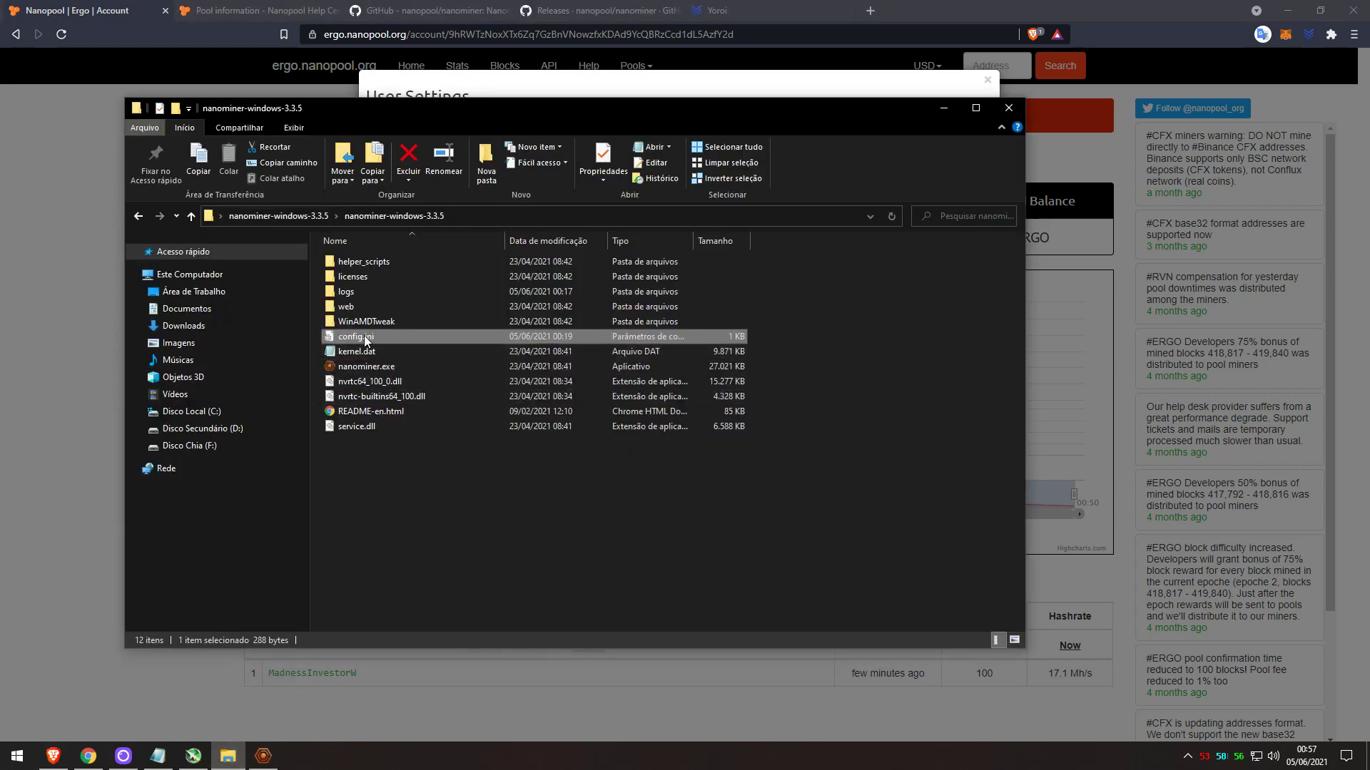
pyautogui.doubleClick(365, 339)
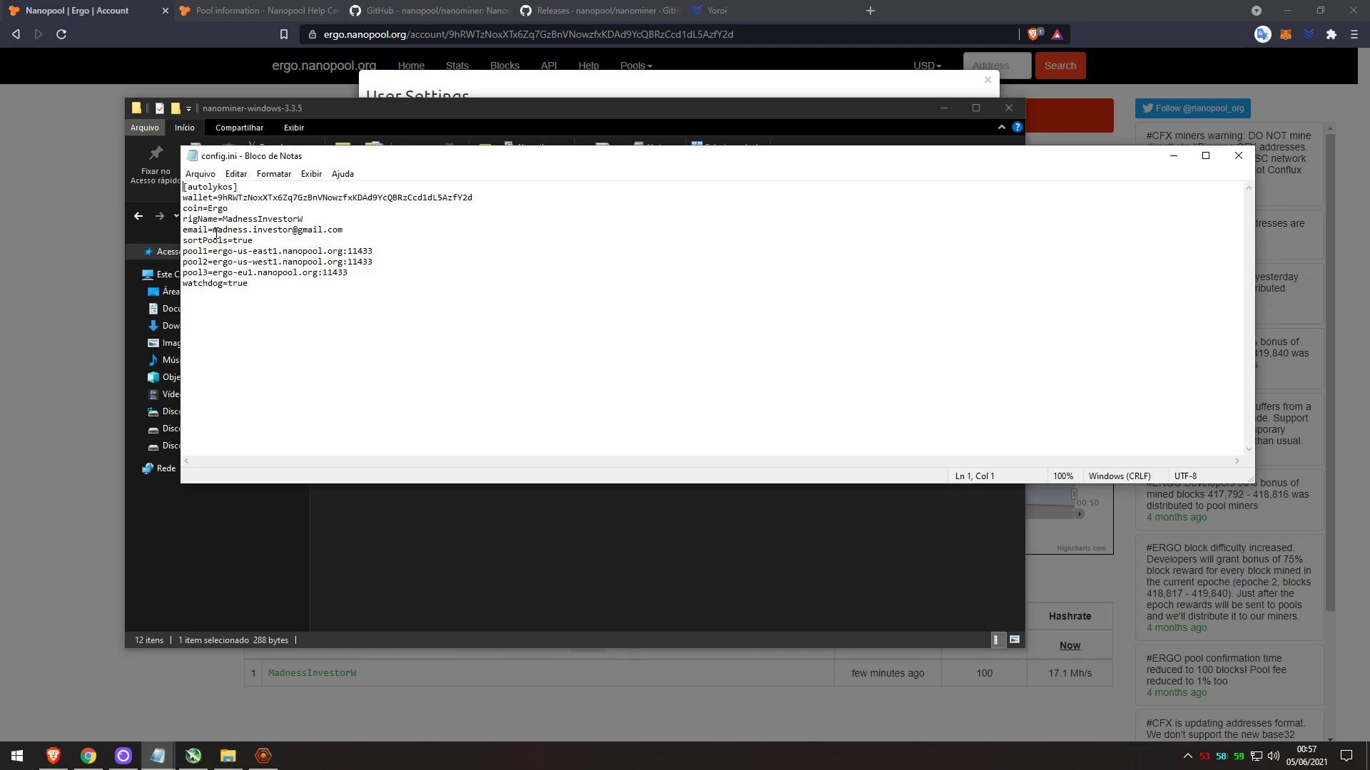
pyautogui.moveTo(213, 230); pyautogui.dragTo(343, 230)
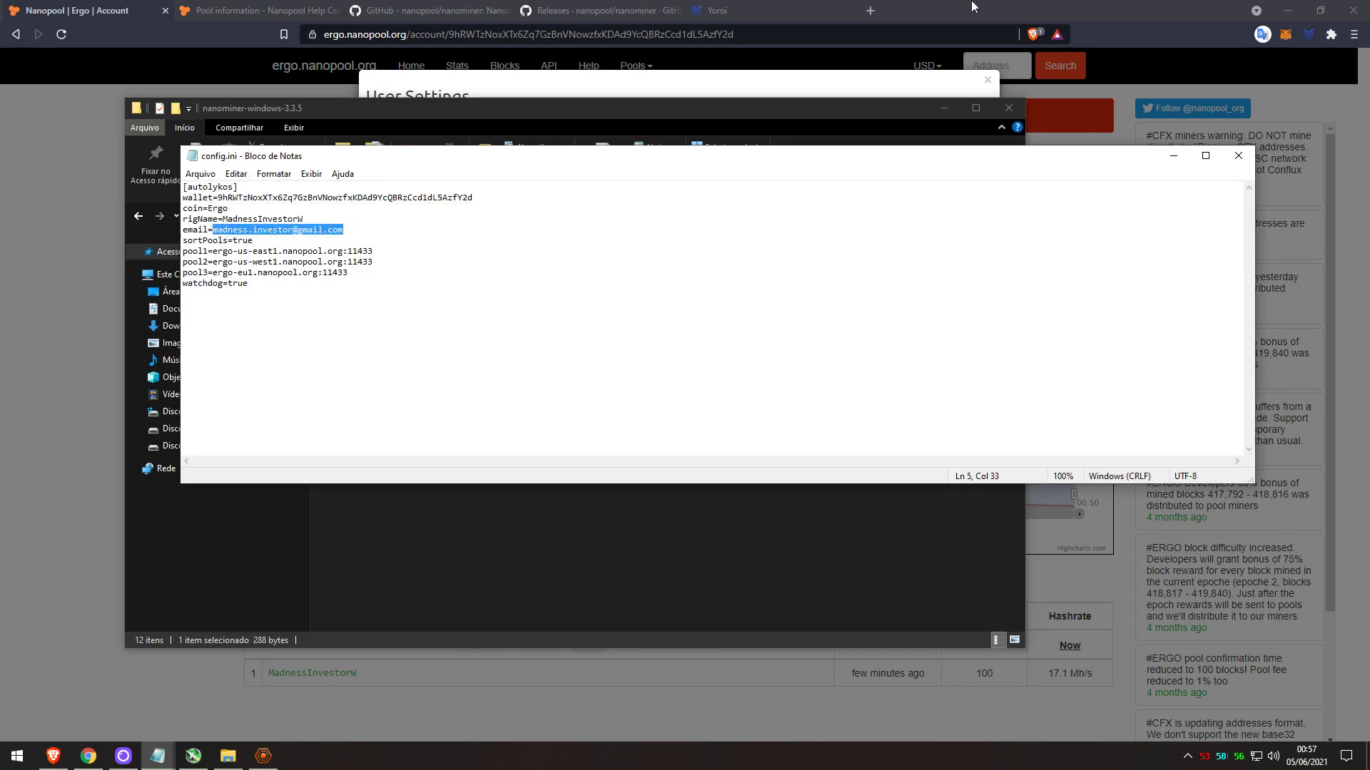
# Enter the worker e-mail as password and set the minimum payout to 1 ERGO.
pyautogui.click(970, 6)
pyautogui.click(677, 358)
pyautogui.hotkey('ctrl', 'v')
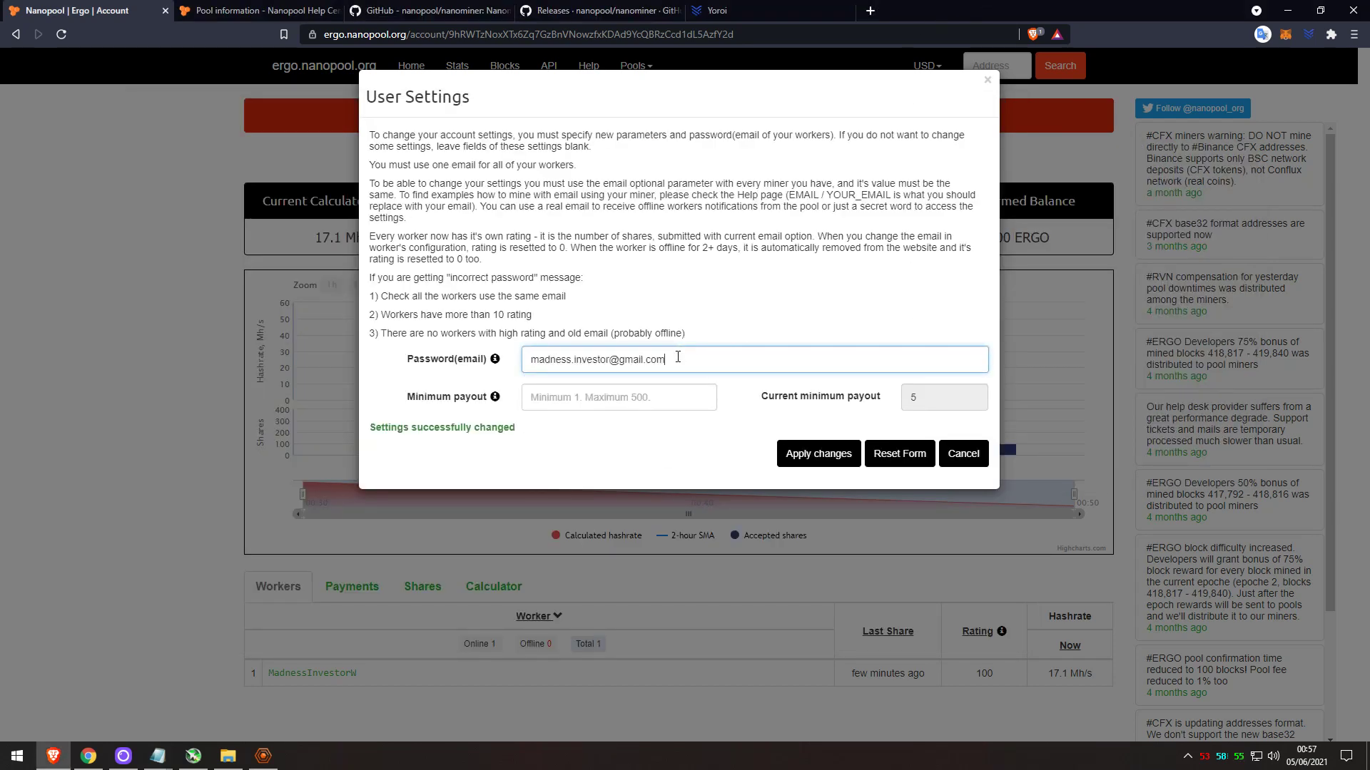
pyautogui.click(638, 403)
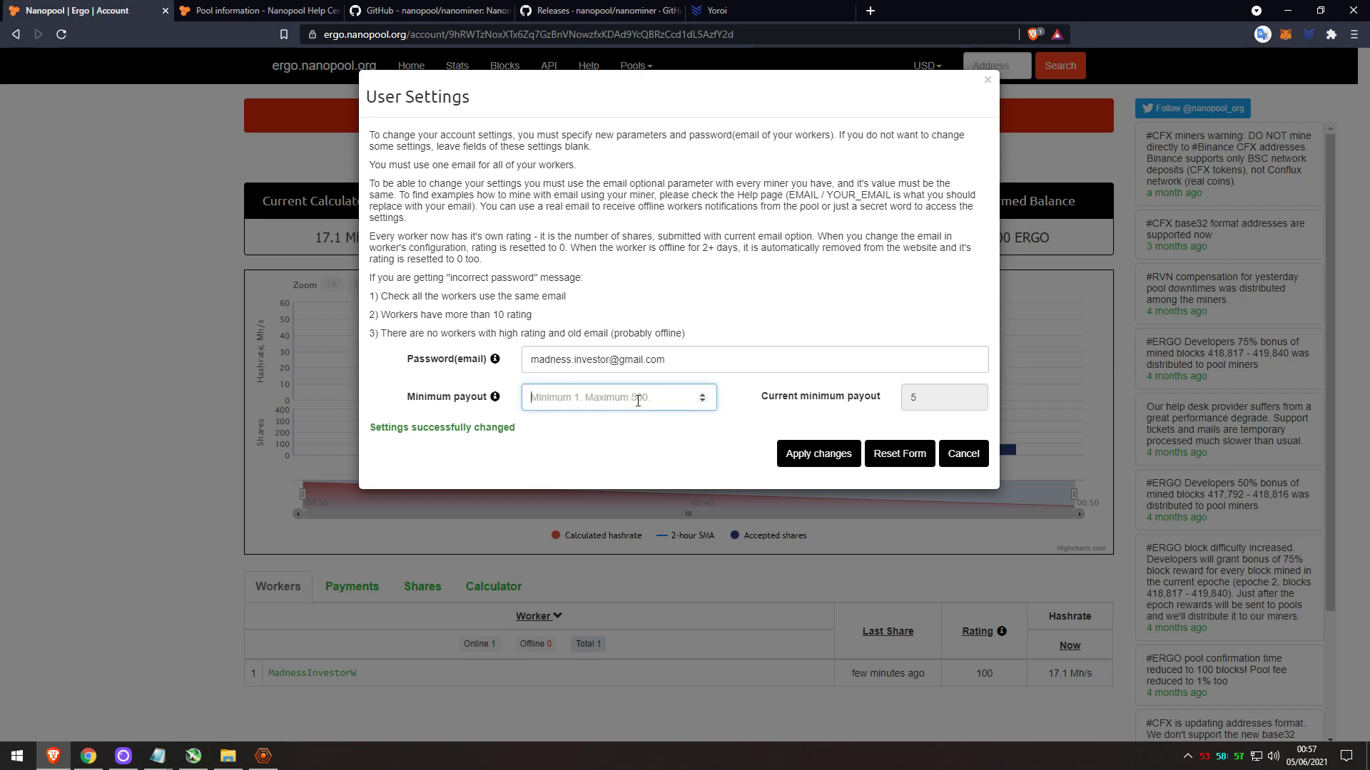
pyautogui.write('1')
pyautogui.click(824, 455)
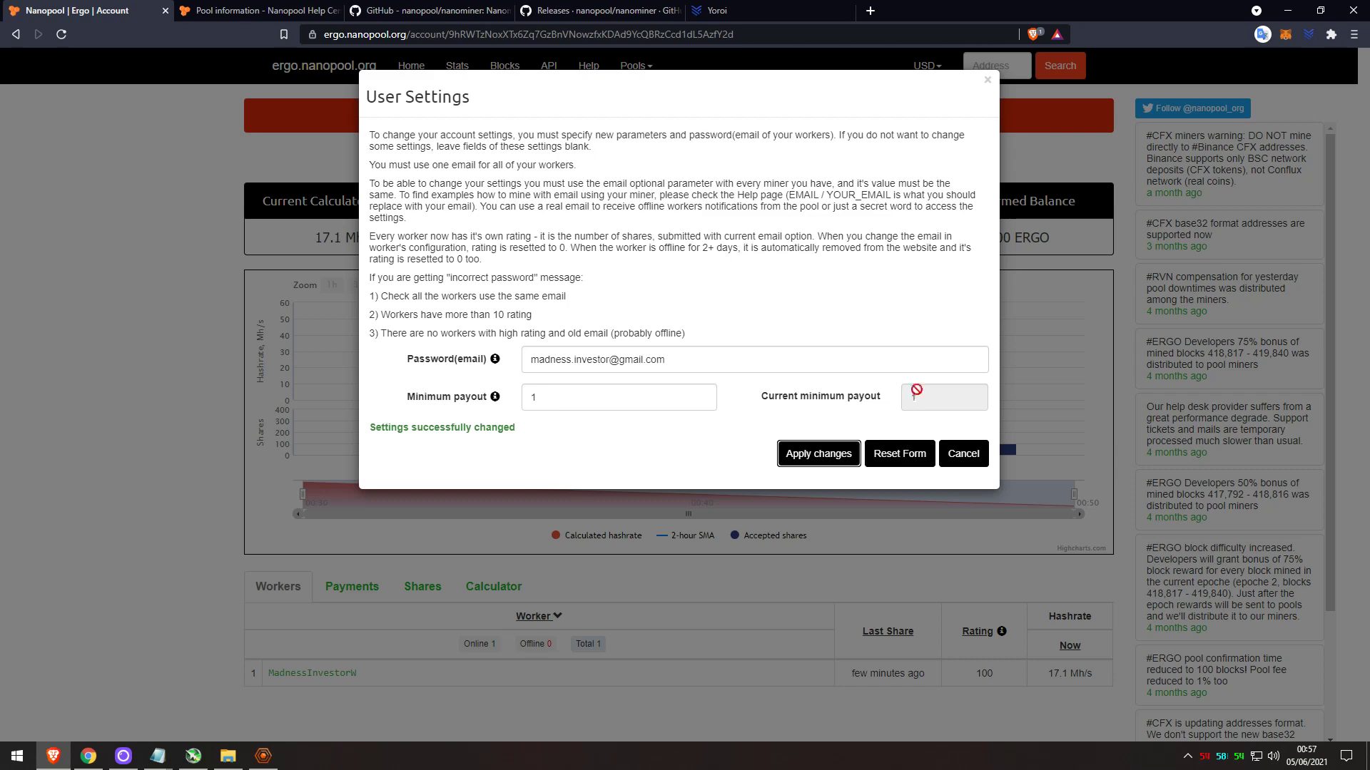
pyautogui.click(964, 455)
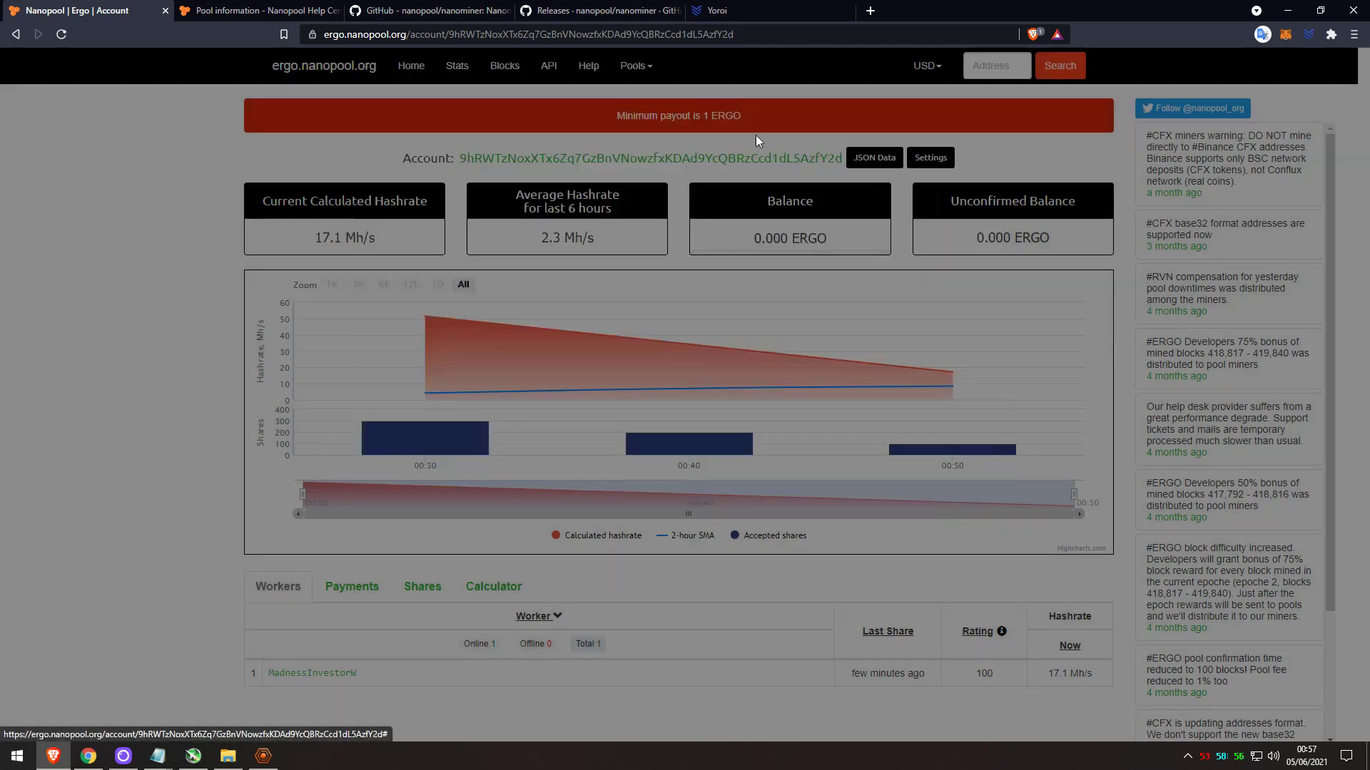
pyautogui.moveTo(702, 115); pyautogui.dragTo(756, 122)
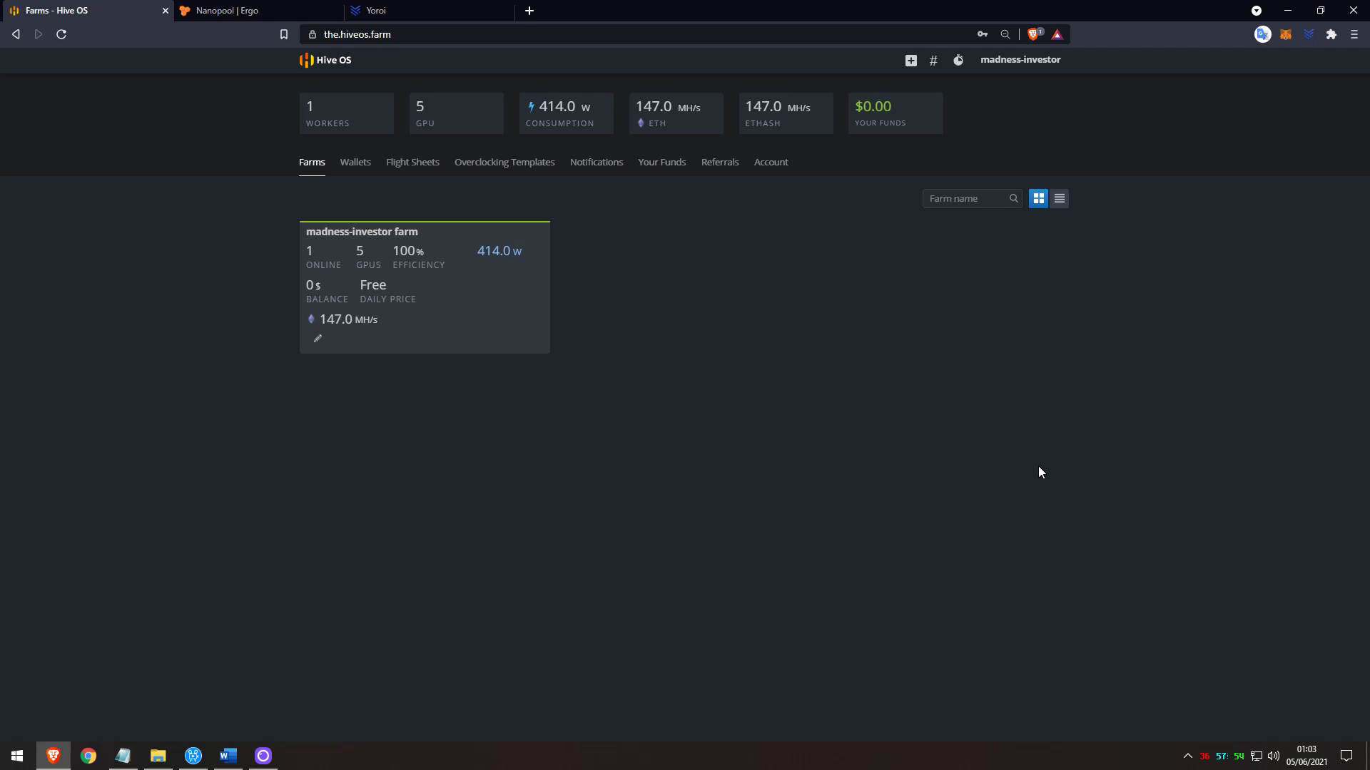
# Start a new ERG-coin wallet in the Hive OS farm's Wallets section.
pyautogui.click(436, 310)
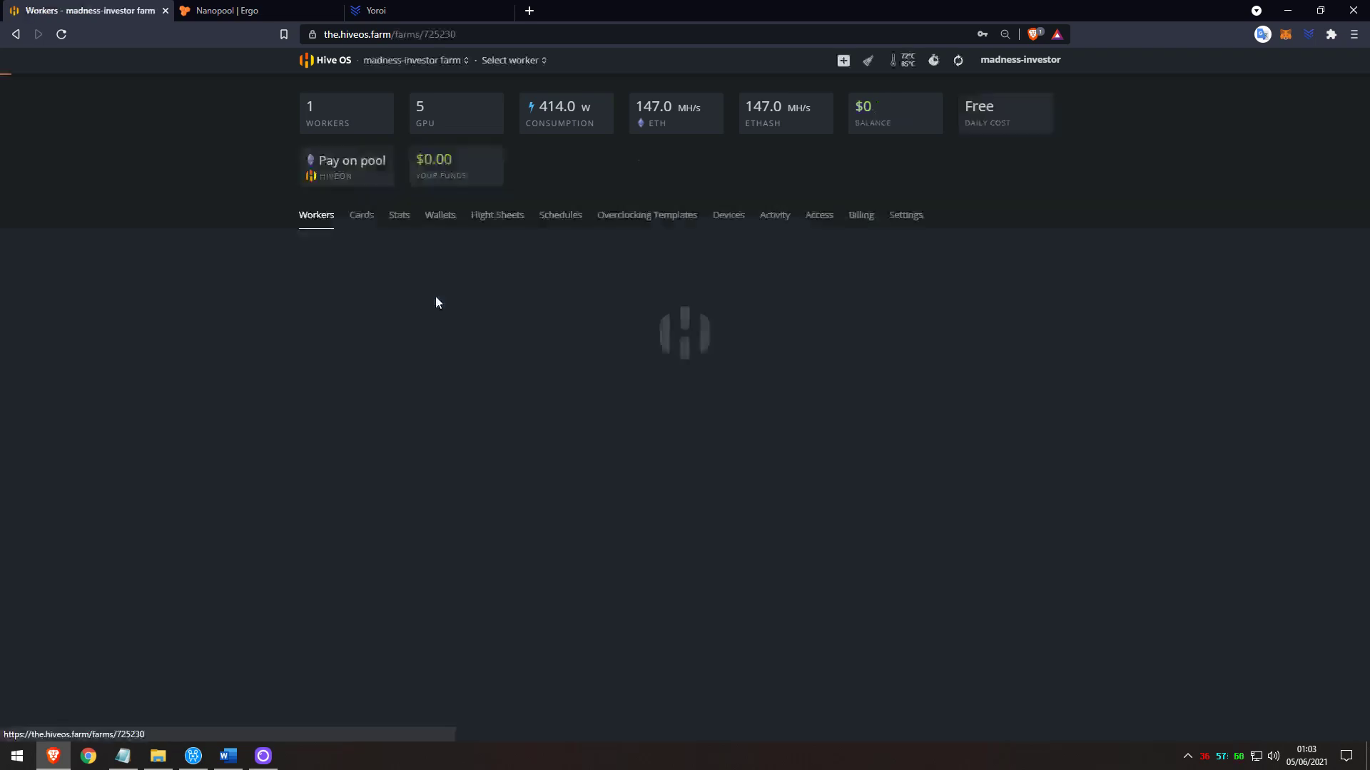
pyautogui.click(447, 221)
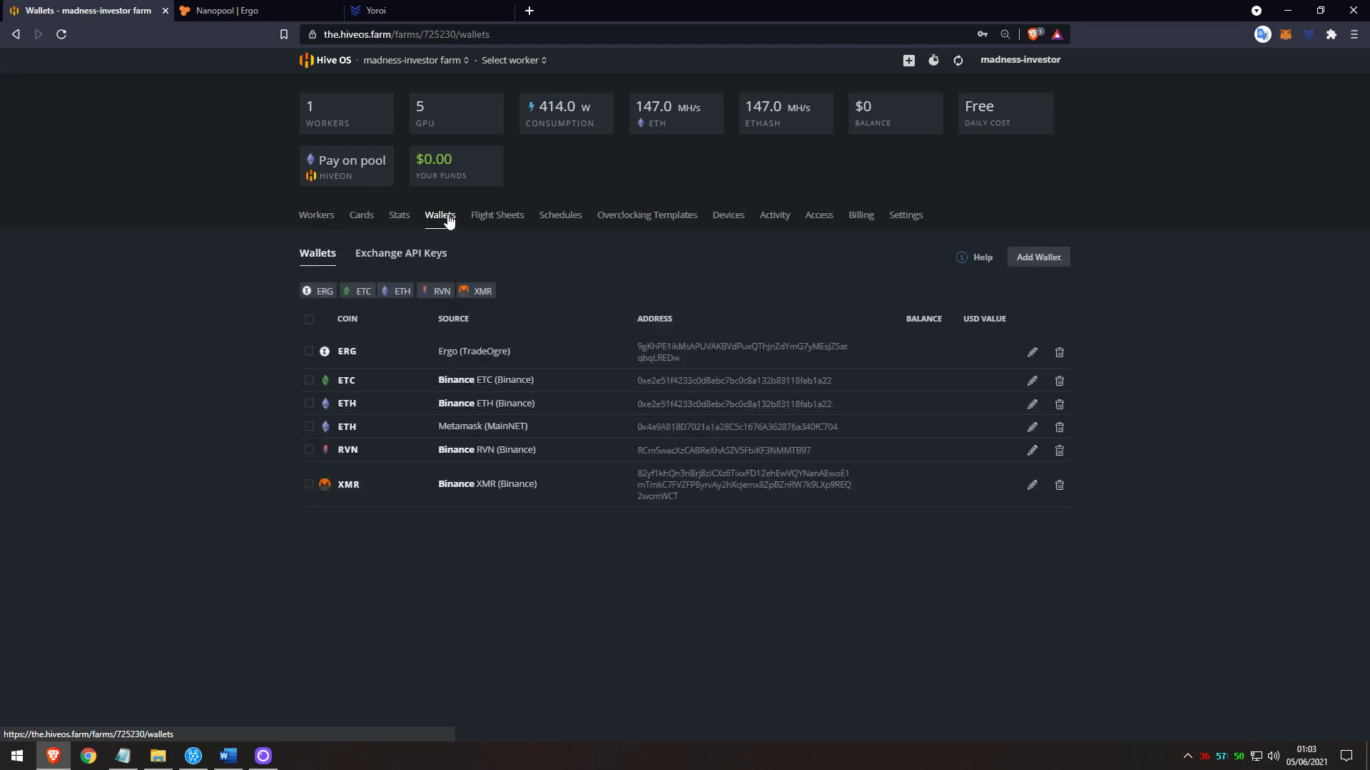
pyautogui.click(1041, 259)
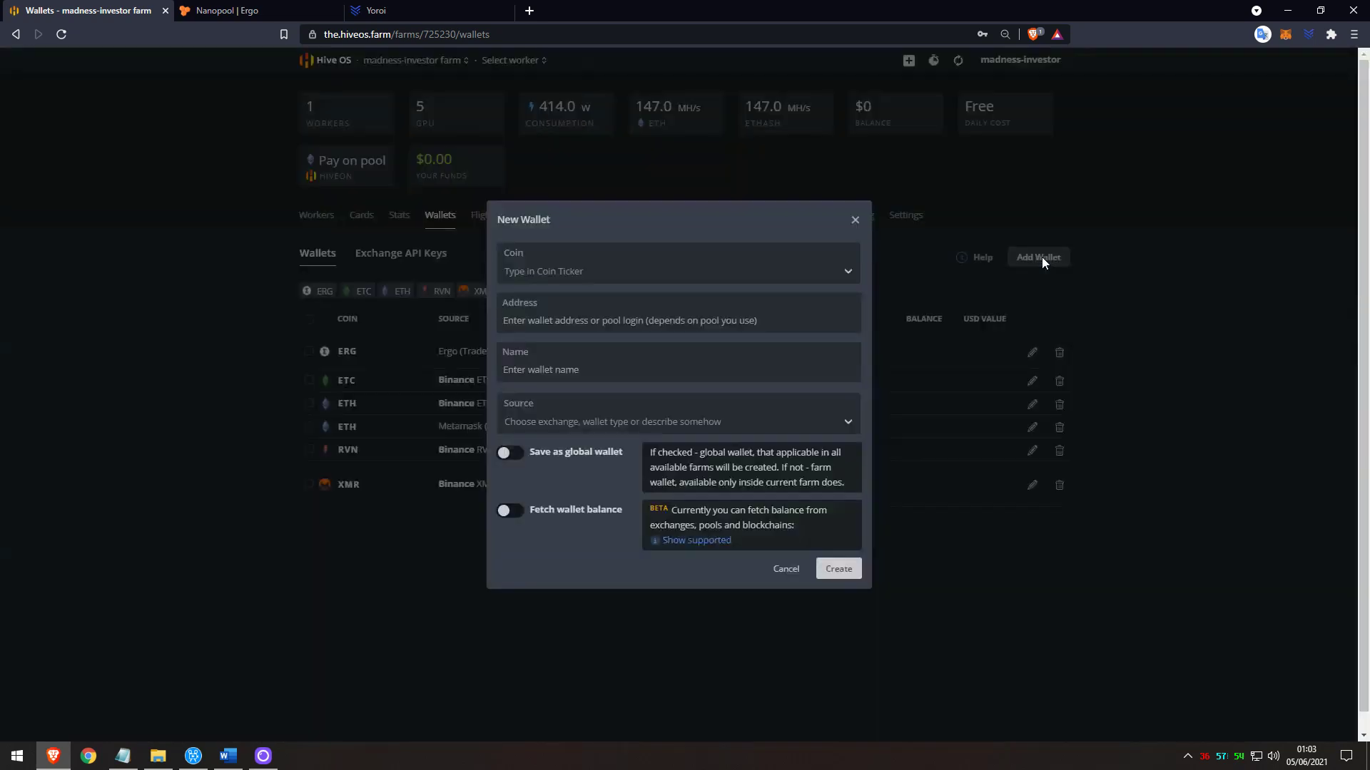
pyautogui.click(607, 271)
pyautogui.write('erg')
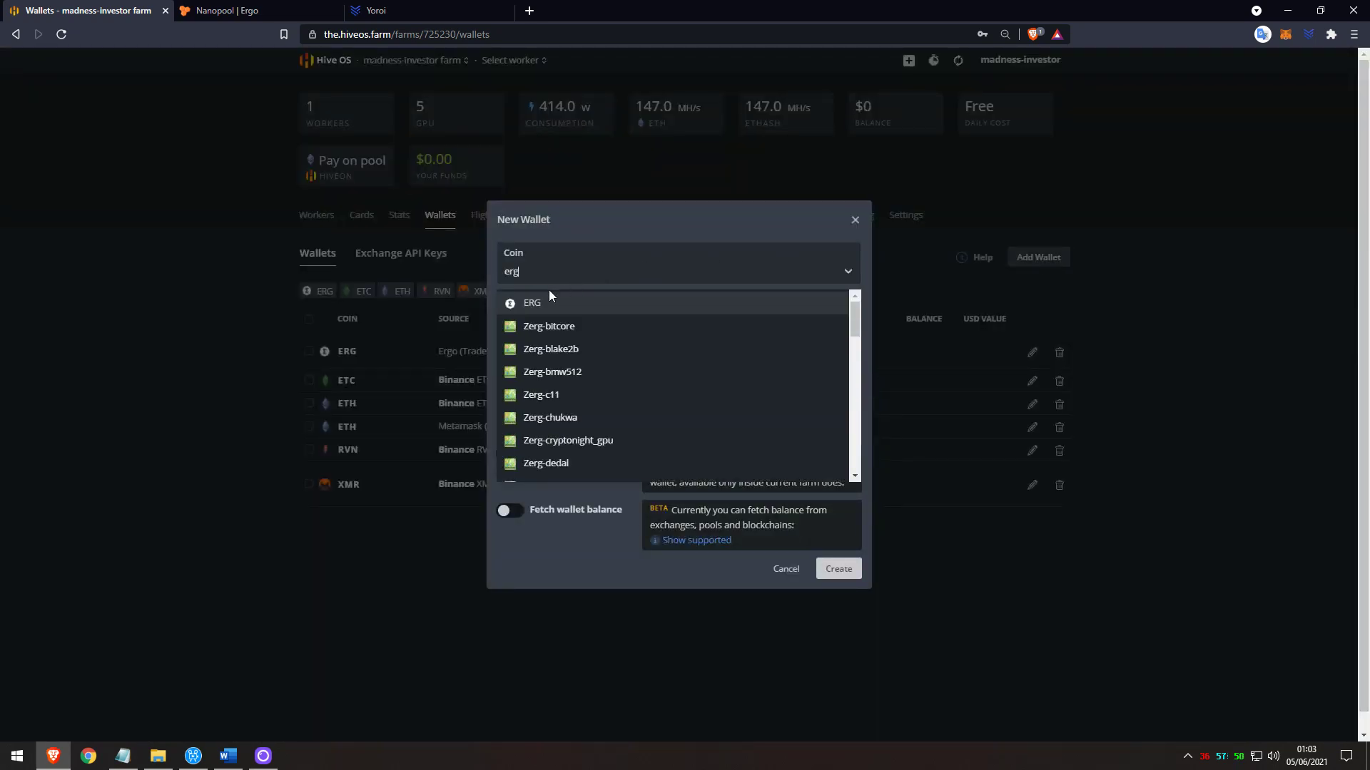
pyautogui.click(545, 299)
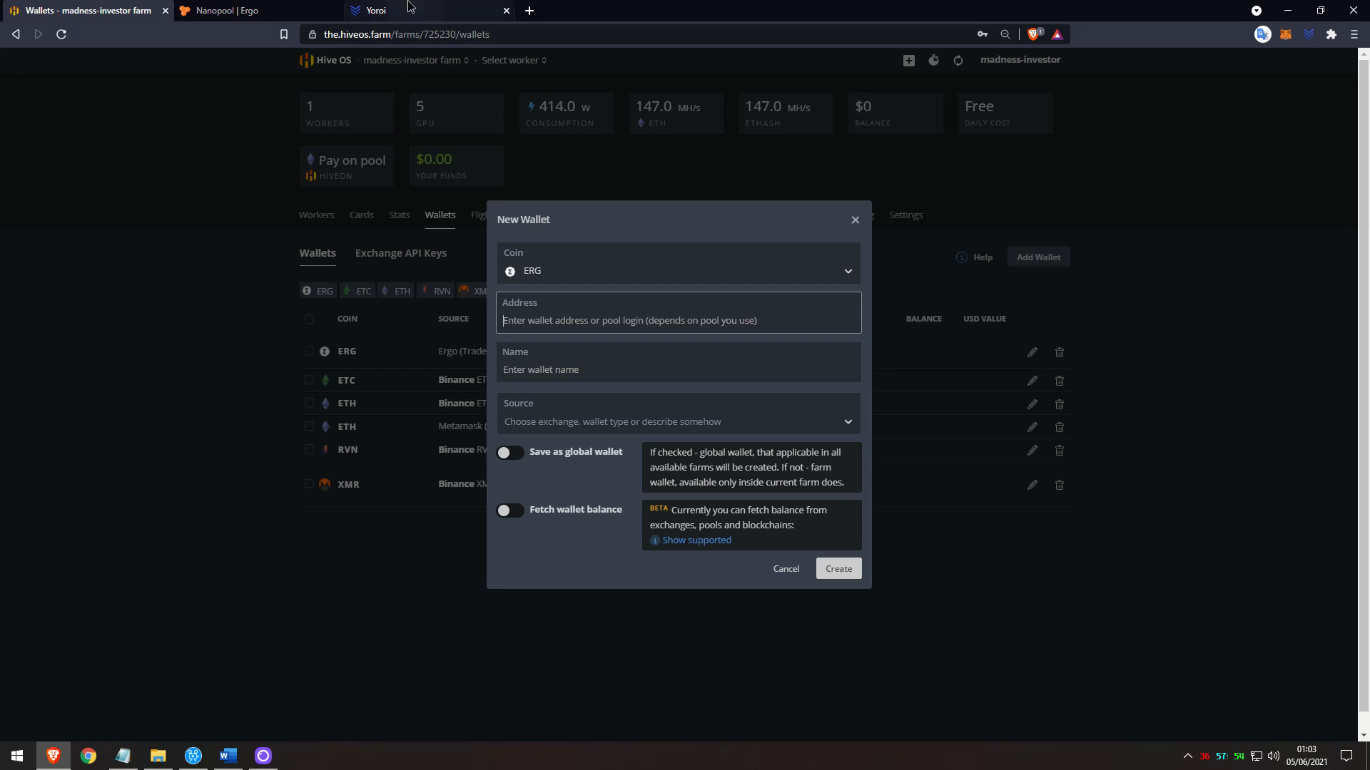
# Paste the Yoroi receive address, name the wallet 'Yoroi (ERG)', and create it.
pyautogui.click(410, 10)
pyautogui.click(1001, 129)
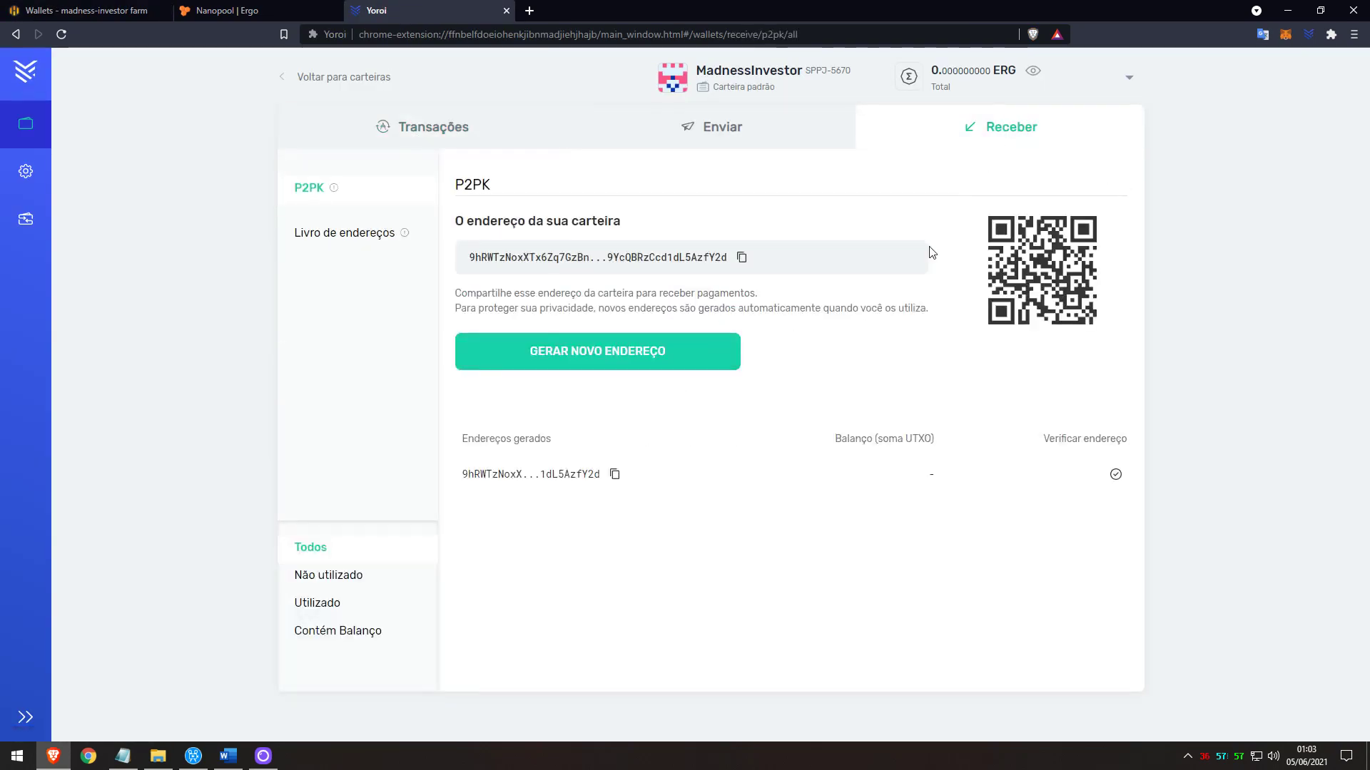
pyautogui.click(112, 8)
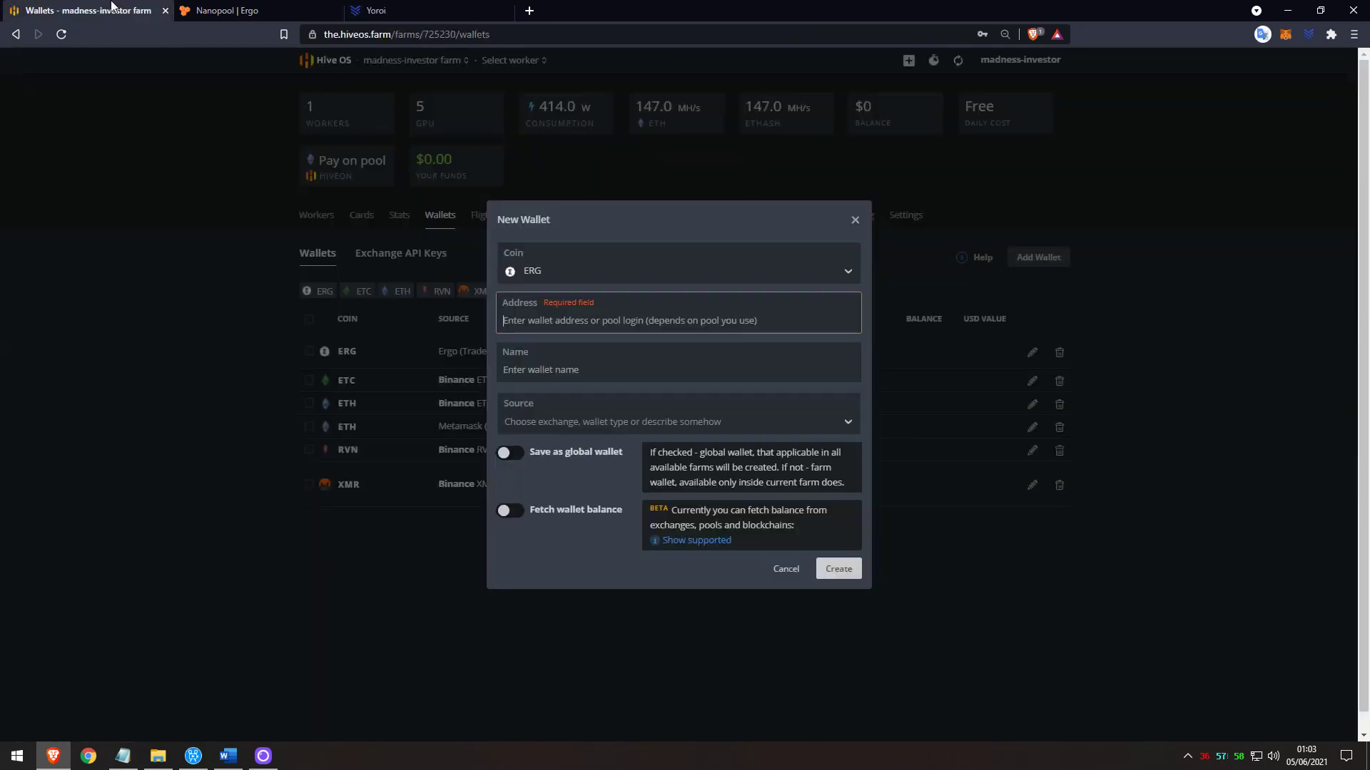
pyautogui.hotkey('ctrl', 'v')
pyautogui.click(570, 367)
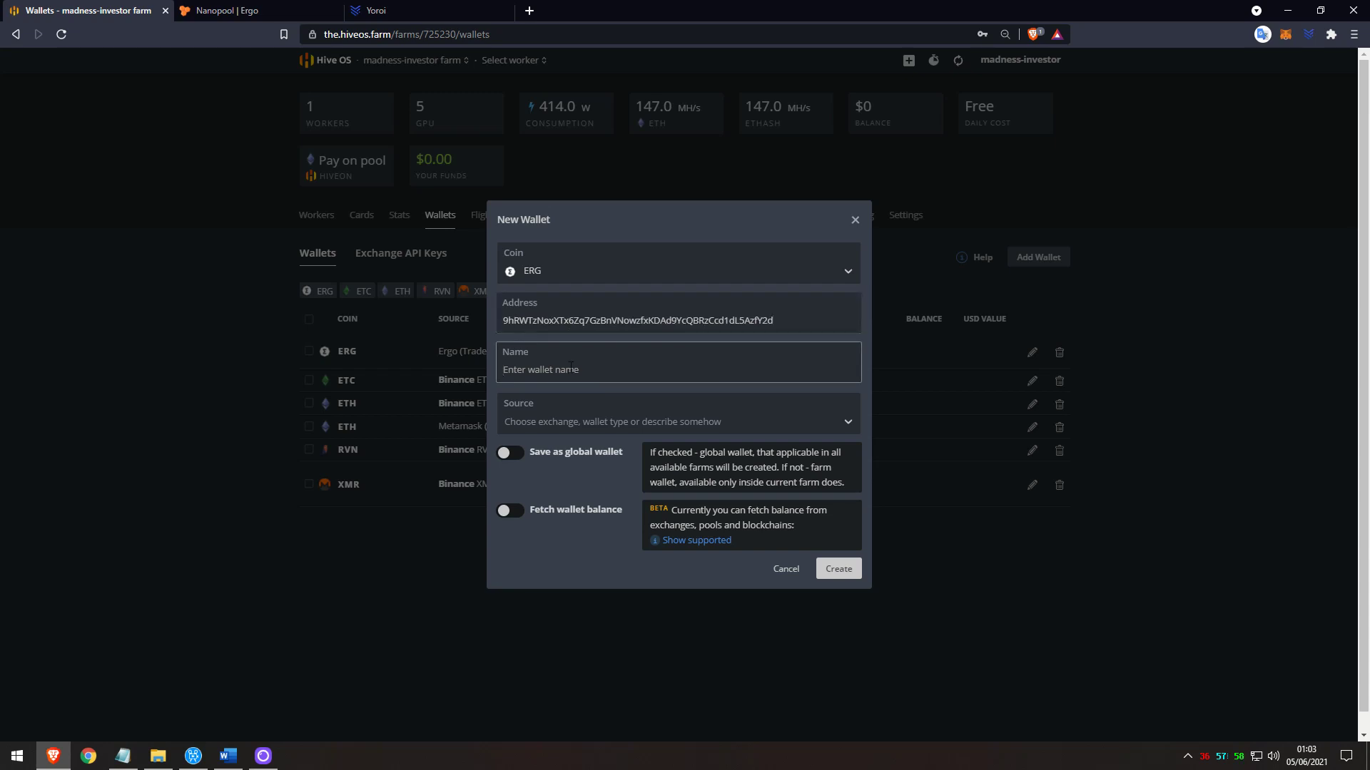
pyautogui.write('Yoroi (ERG)')
pyautogui.click(836, 570)
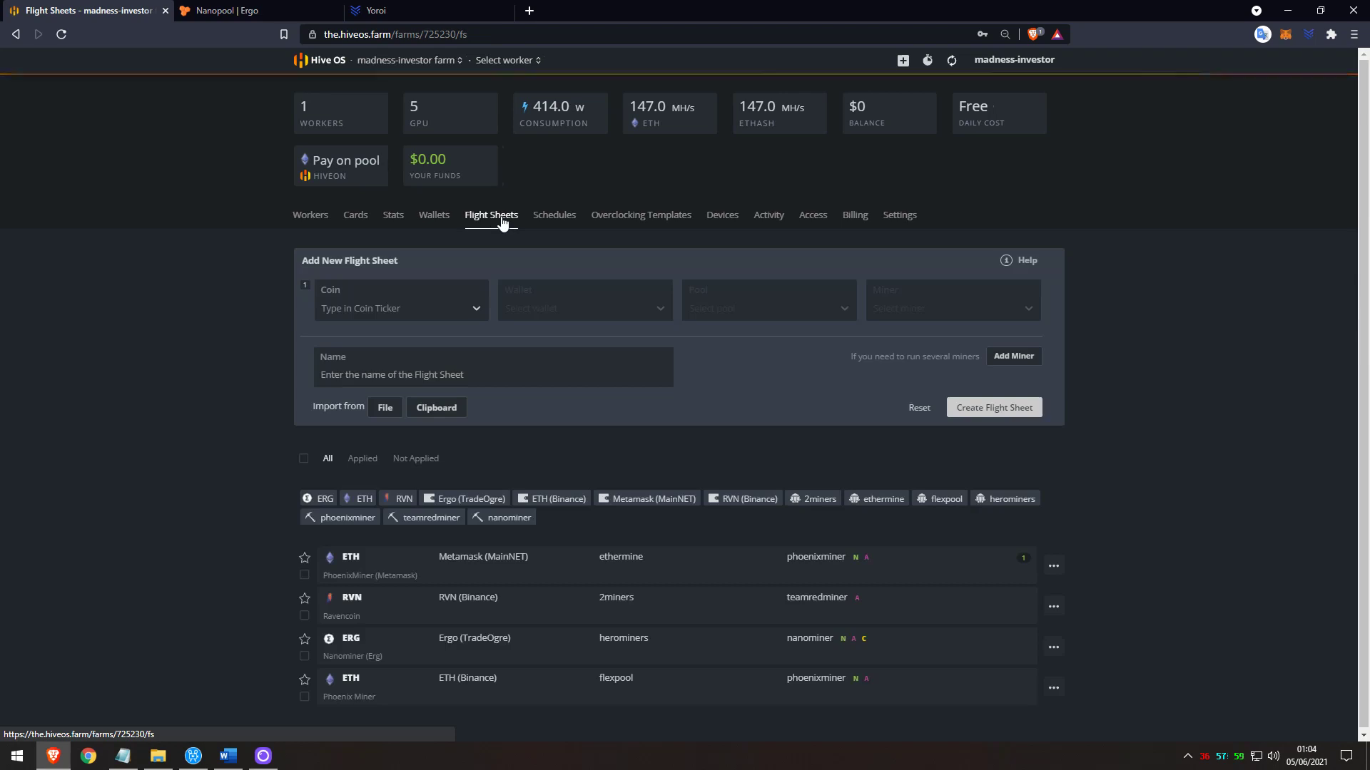
# Set the flight sheet coin to ERG and the wallet to Yoroi (ERG).
pyautogui.click(397, 310)
pyautogui.click(361, 339)
pyautogui.click(531, 311)
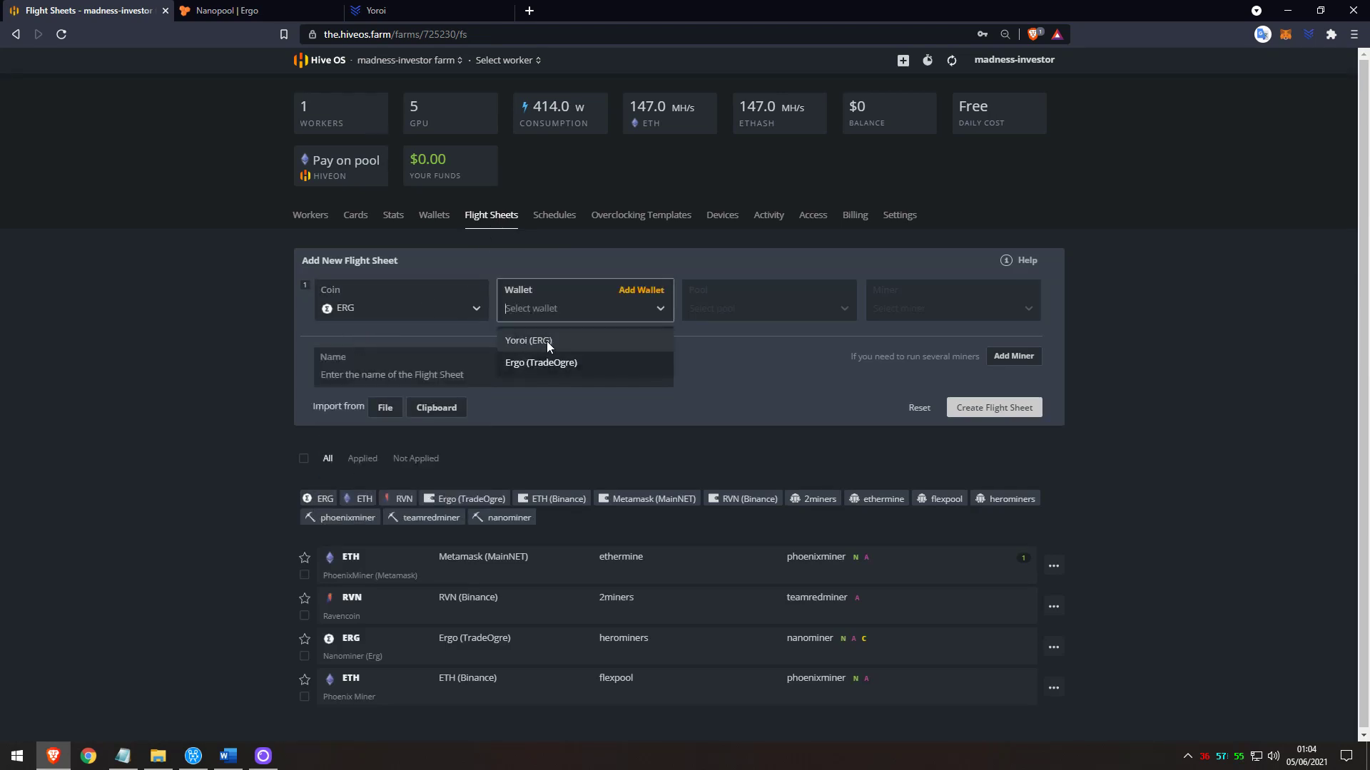
pyautogui.click(546, 341)
# Choose nanopool as the pool with US East, US West, EU and Asia servers.
pyautogui.click(783, 313)
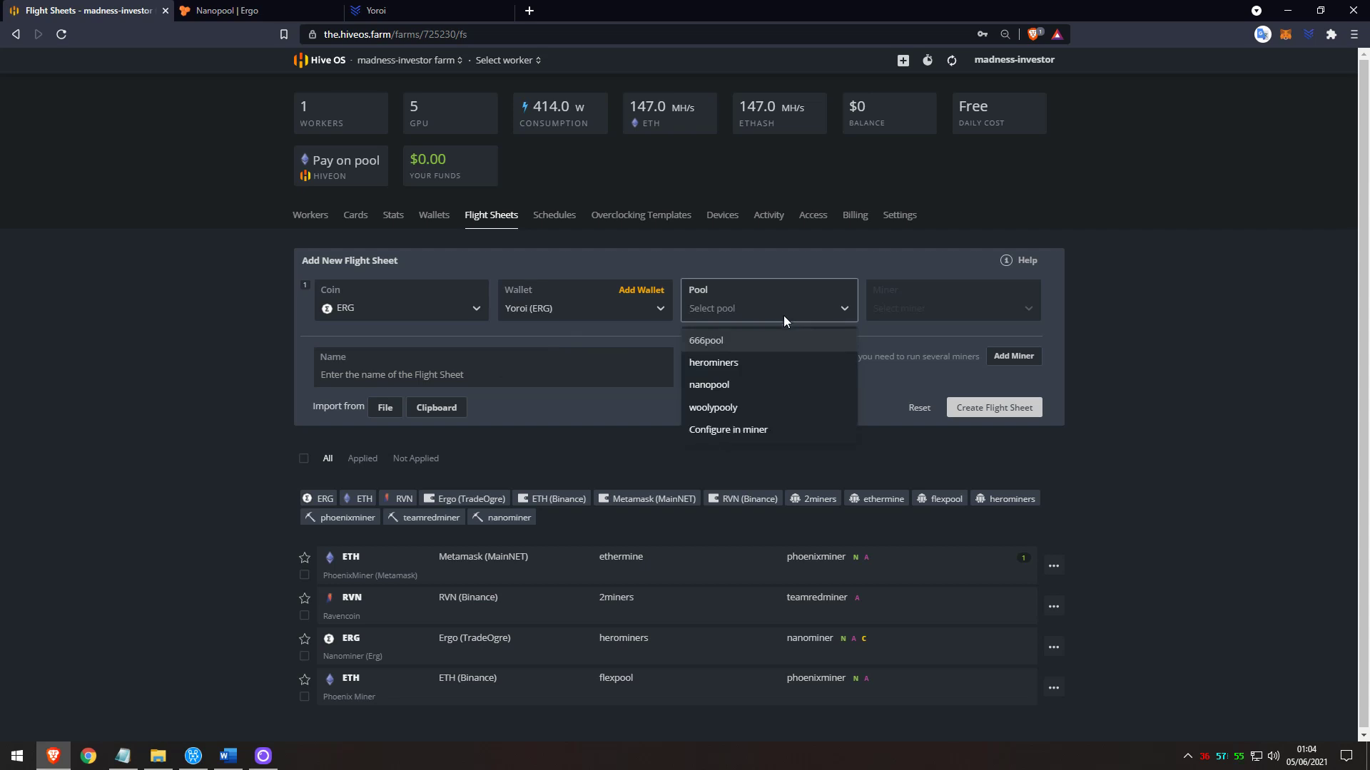
pyautogui.click(738, 385)
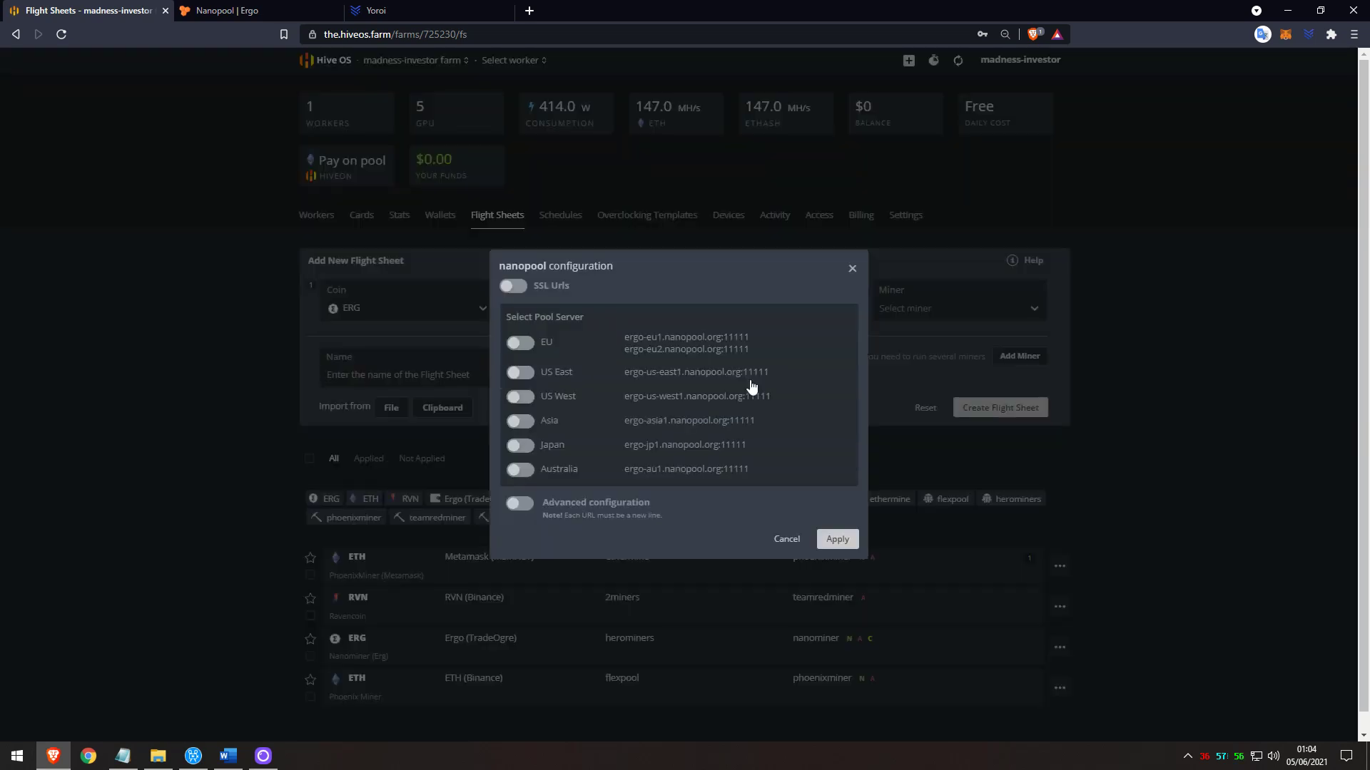
pyautogui.click(520, 372)
pyautogui.click(526, 403)
pyautogui.click(526, 405)
pyautogui.click(526, 435)
pyautogui.click(839, 554)
# Select NanoMiner as the miner and set dual coin to Don't use dual.
pyautogui.click(940, 314)
pyautogui.click(931, 337)
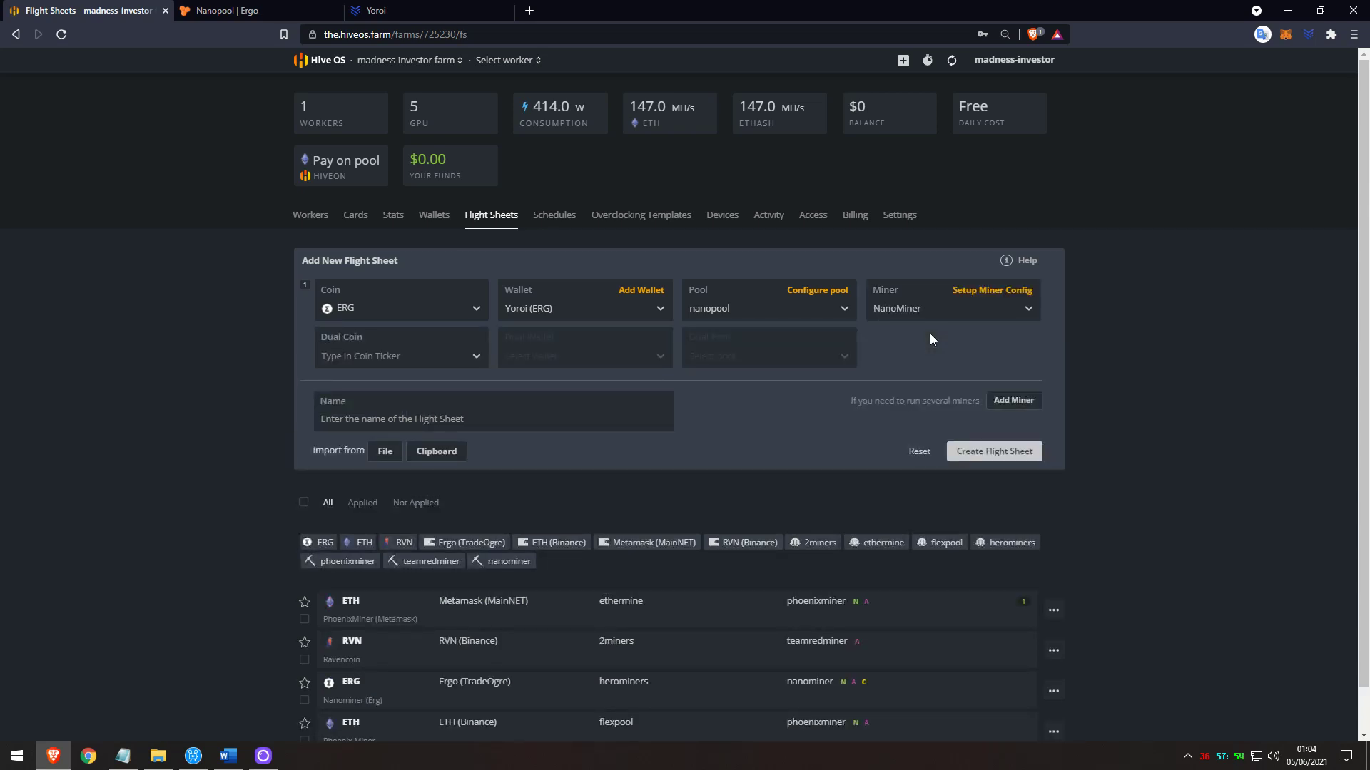
pyautogui.click(412, 355)
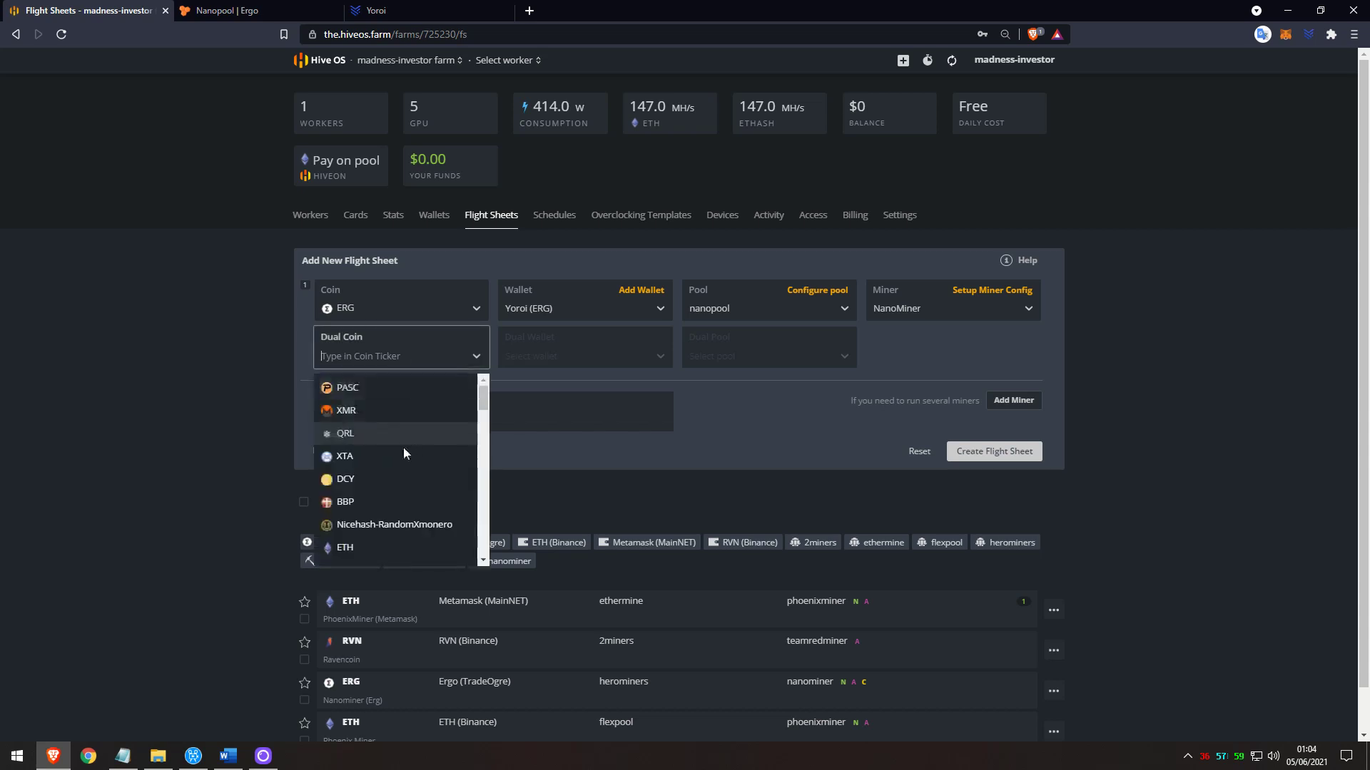
pyautogui.scroll(-10, 403, 457)
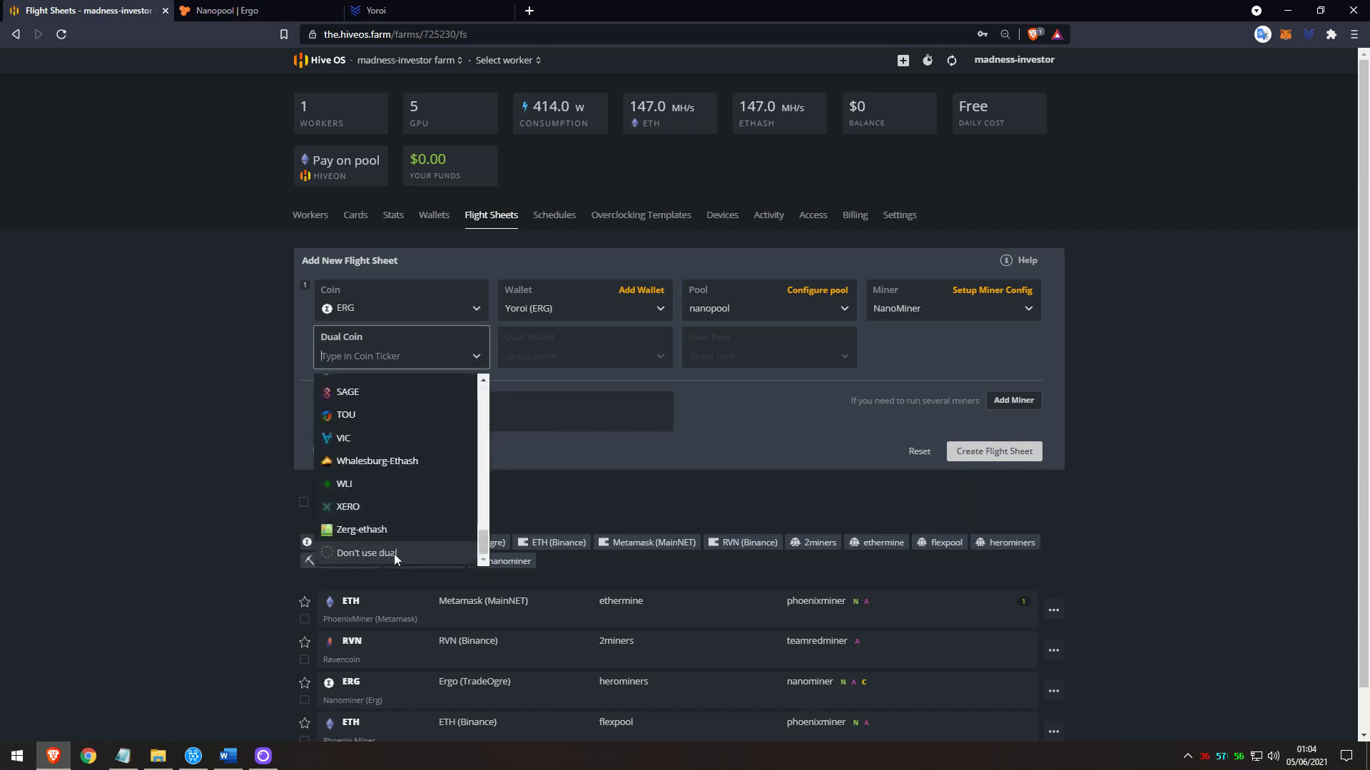
pyautogui.click(393, 553)
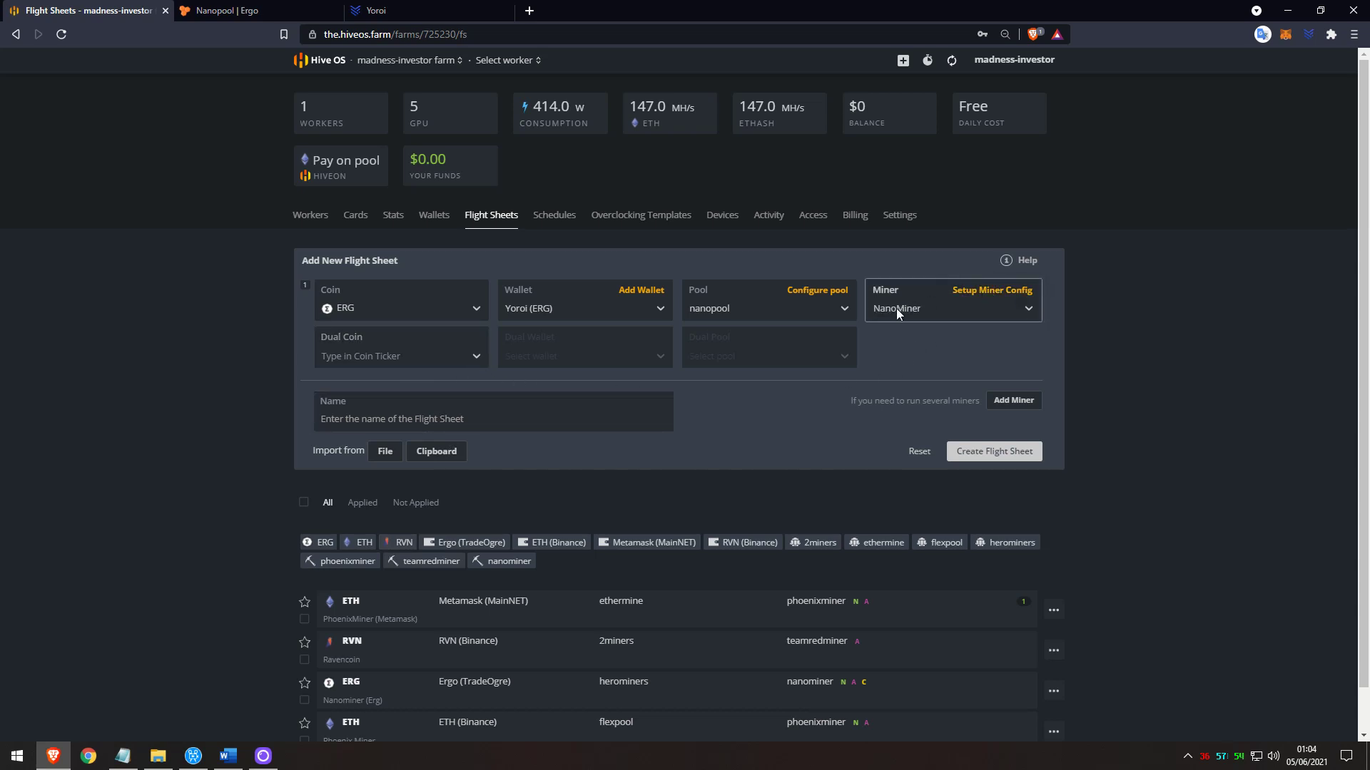
# In NanoMiner's extra config, replace the %WORKER_NAME% placeholder with the rig's worker name.
pyautogui.click(986, 294)
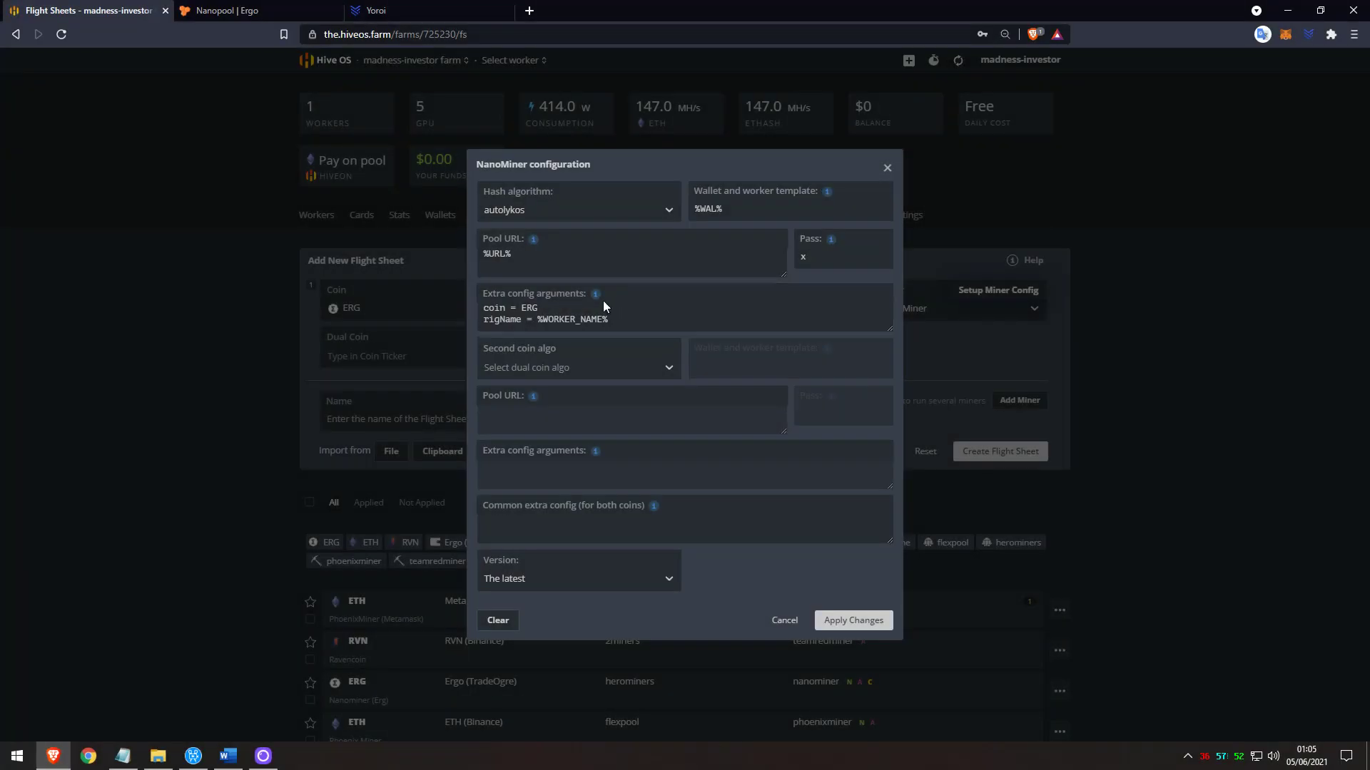
pyautogui.moveTo(597, 302)
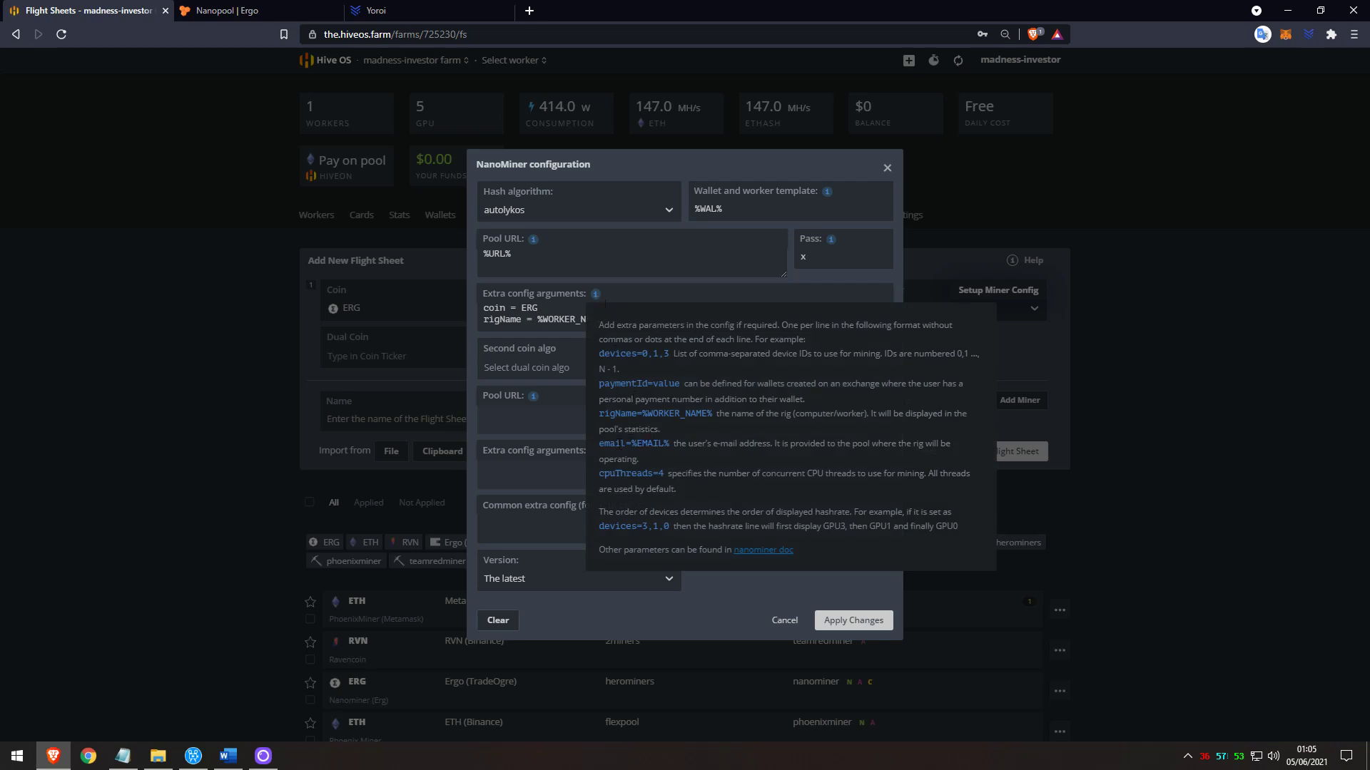
pyautogui.click(644, 315)
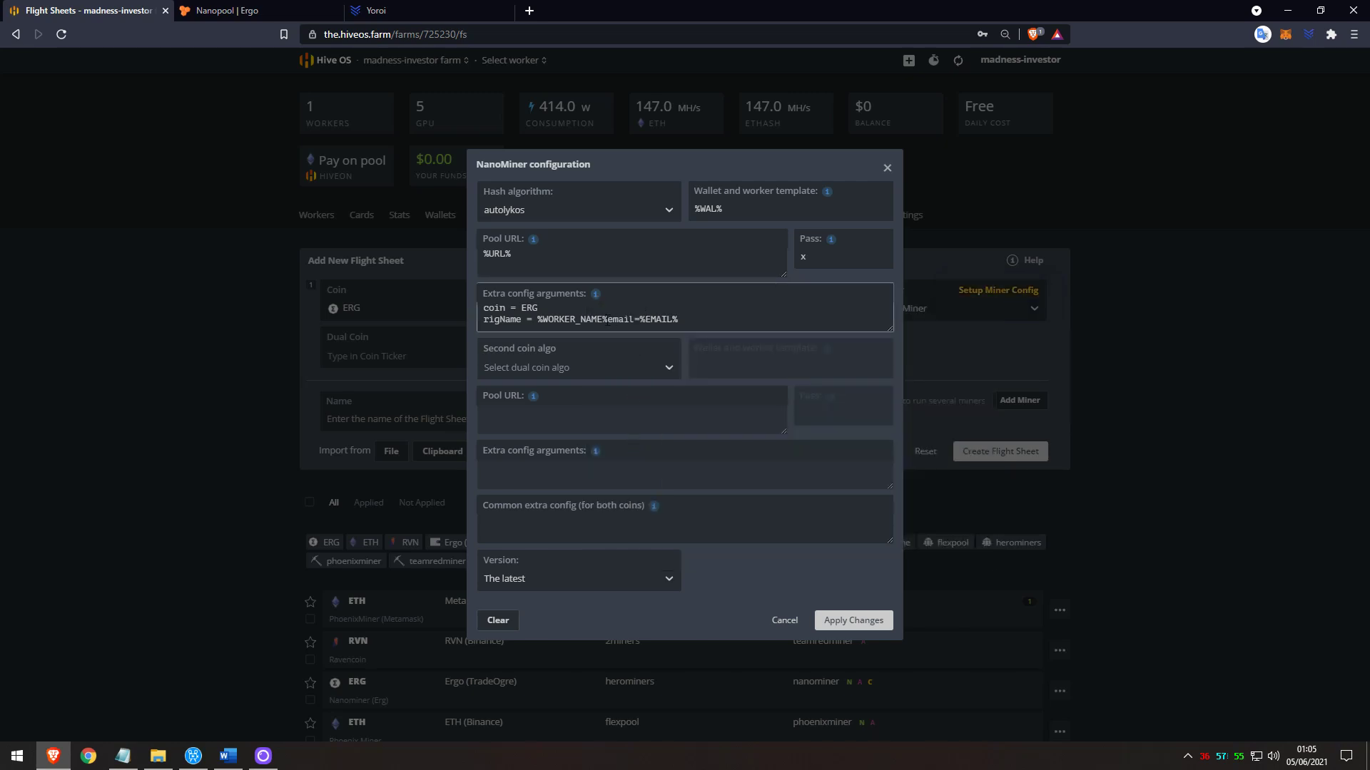
pyautogui.press('Return')
pyautogui.moveTo(607, 317); pyautogui.dragTo(538, 314)
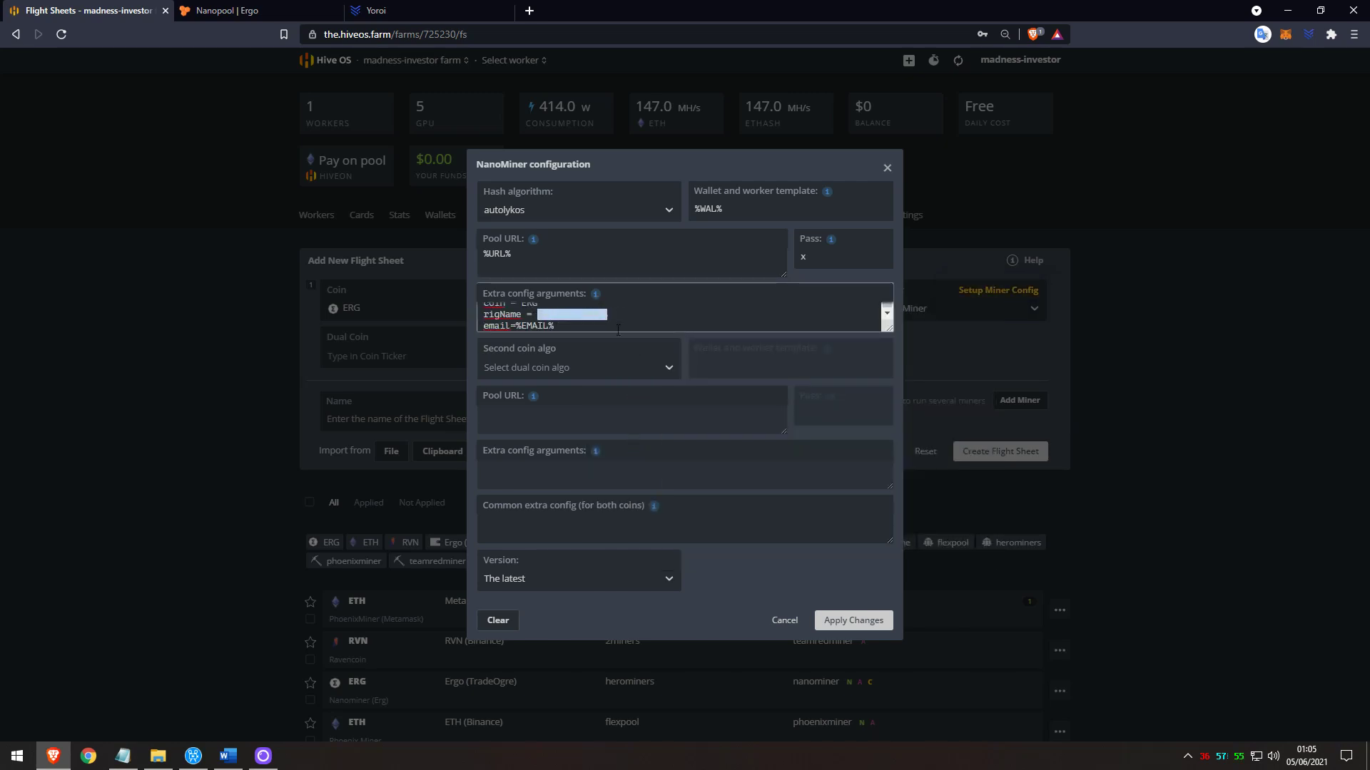
pyautogui.write('MadnessInvestorH')
# Replace %EMAIL% with the account e-mail, add watchdog=true, and apply the changes.
pyautogui.moveTo(580, 326); pyautogui.dragTo(518, 330)
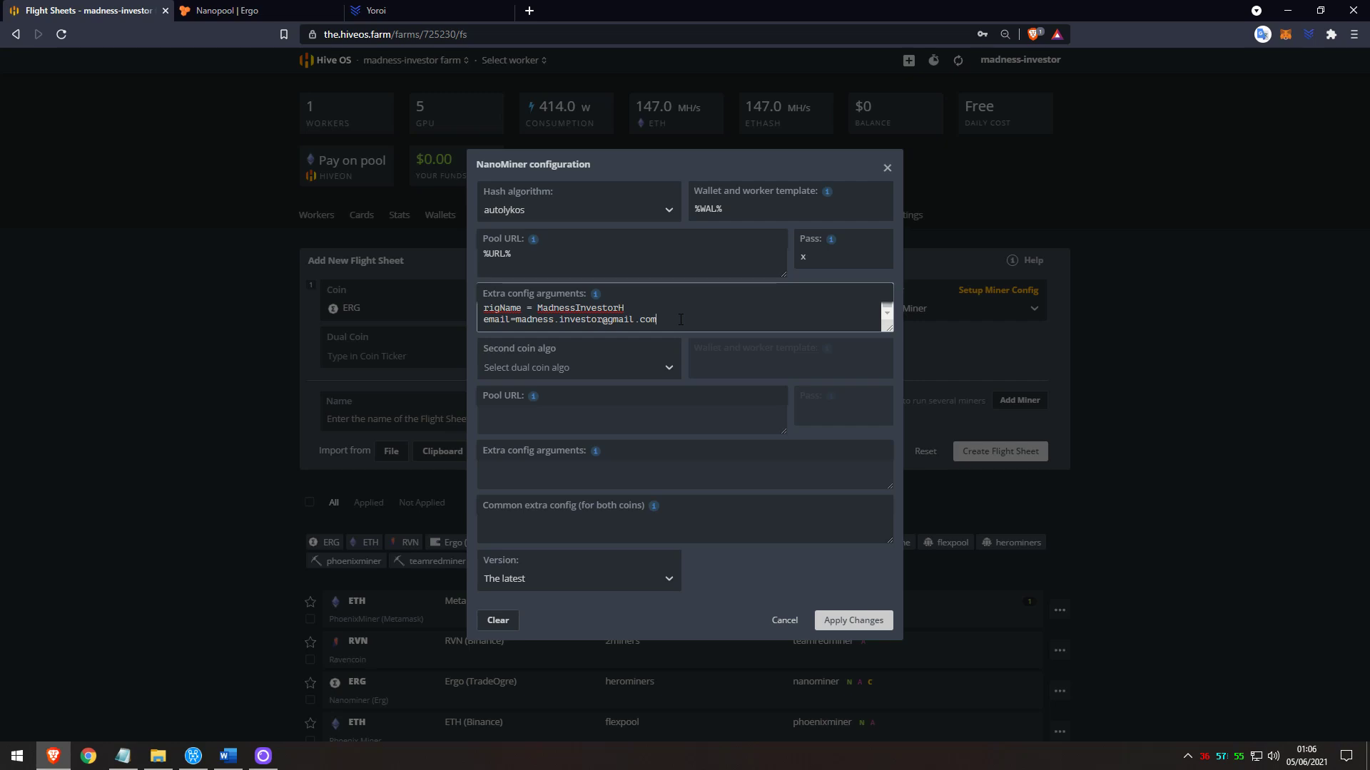
pyautogui.press('Return')
pyautogui.write('watchdog=true')
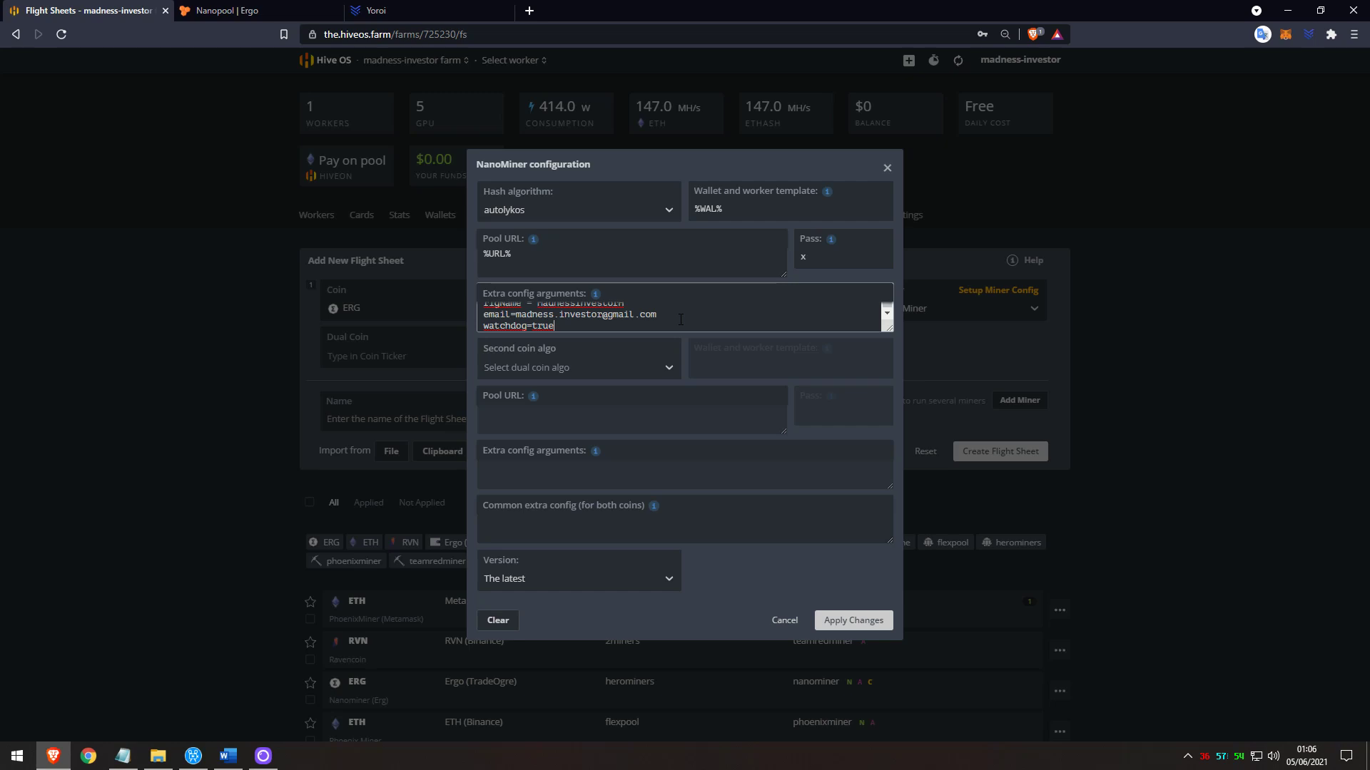
pyautogui.scroll(3, 659, 321)
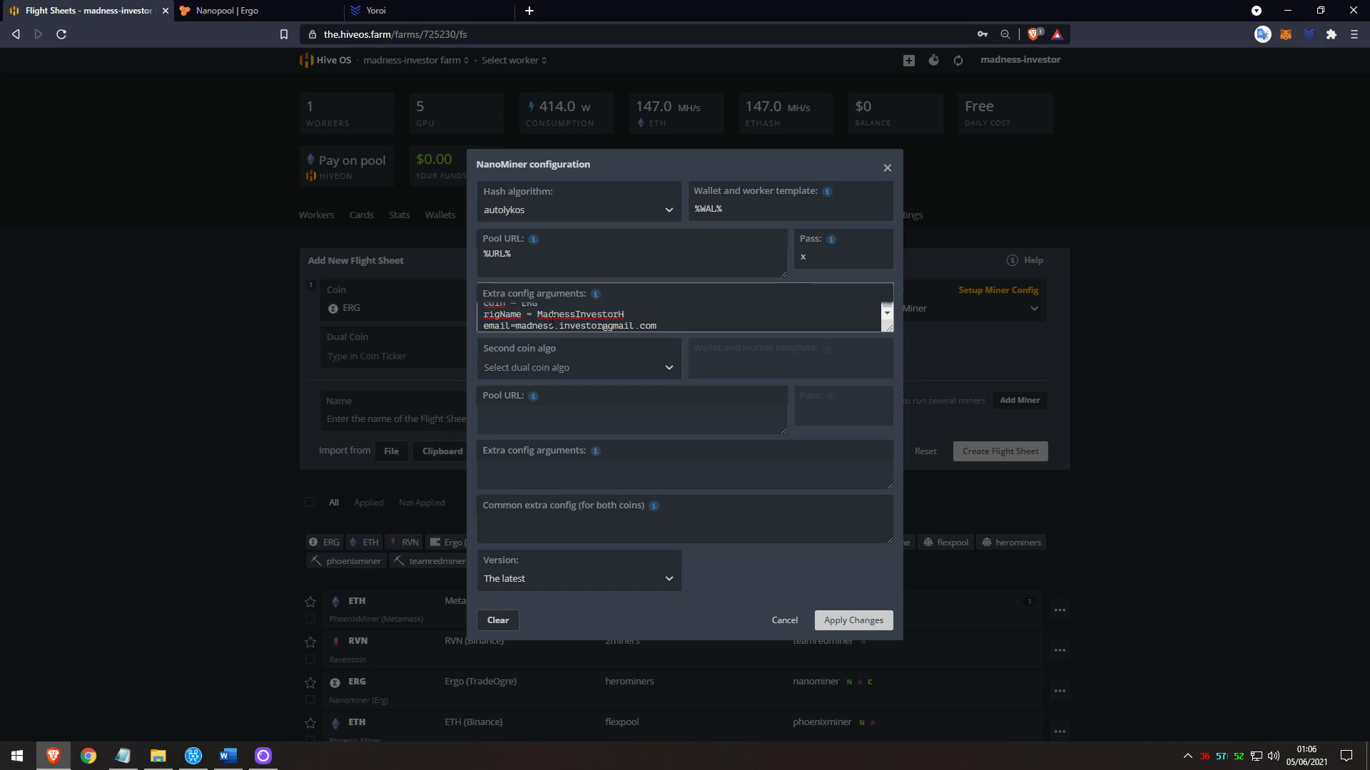
pyautogui.scroll(-3, 561, 322)
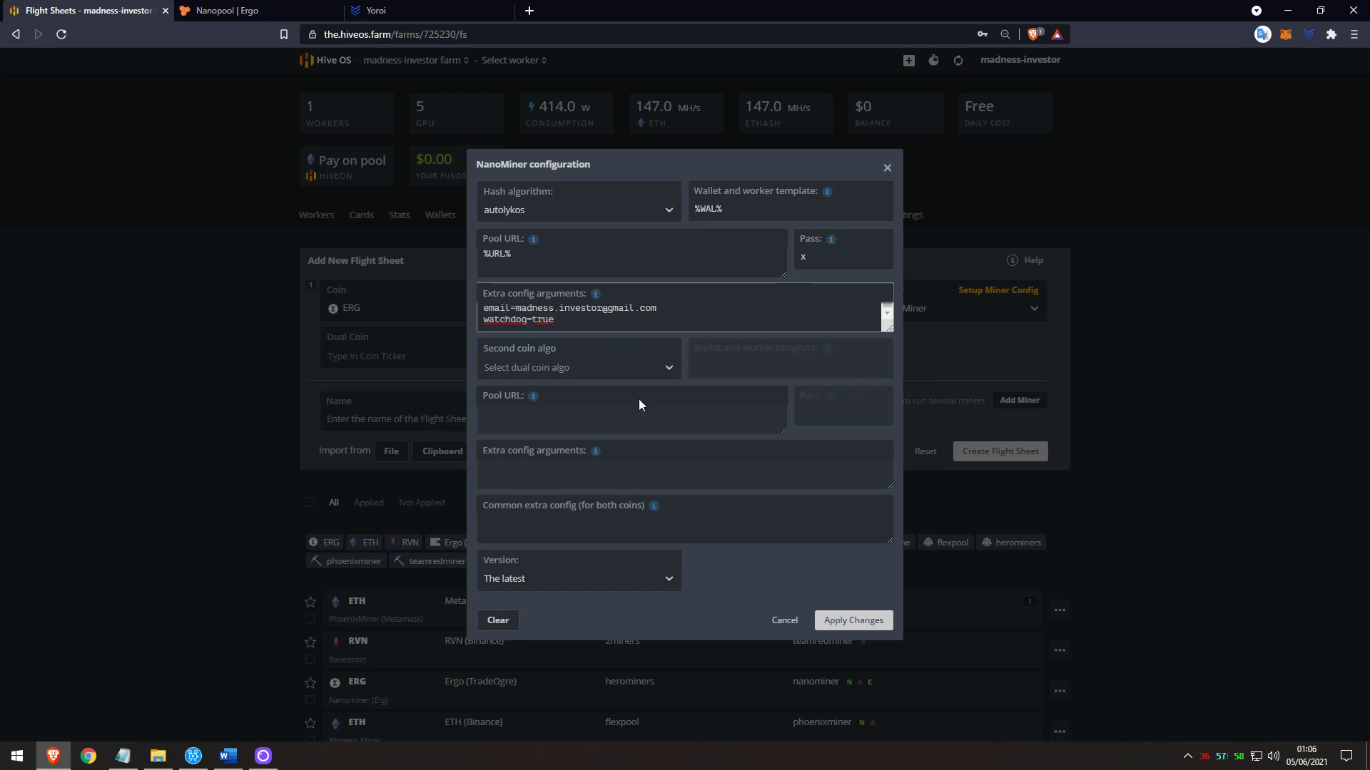
pyautogui.click(859, 627)
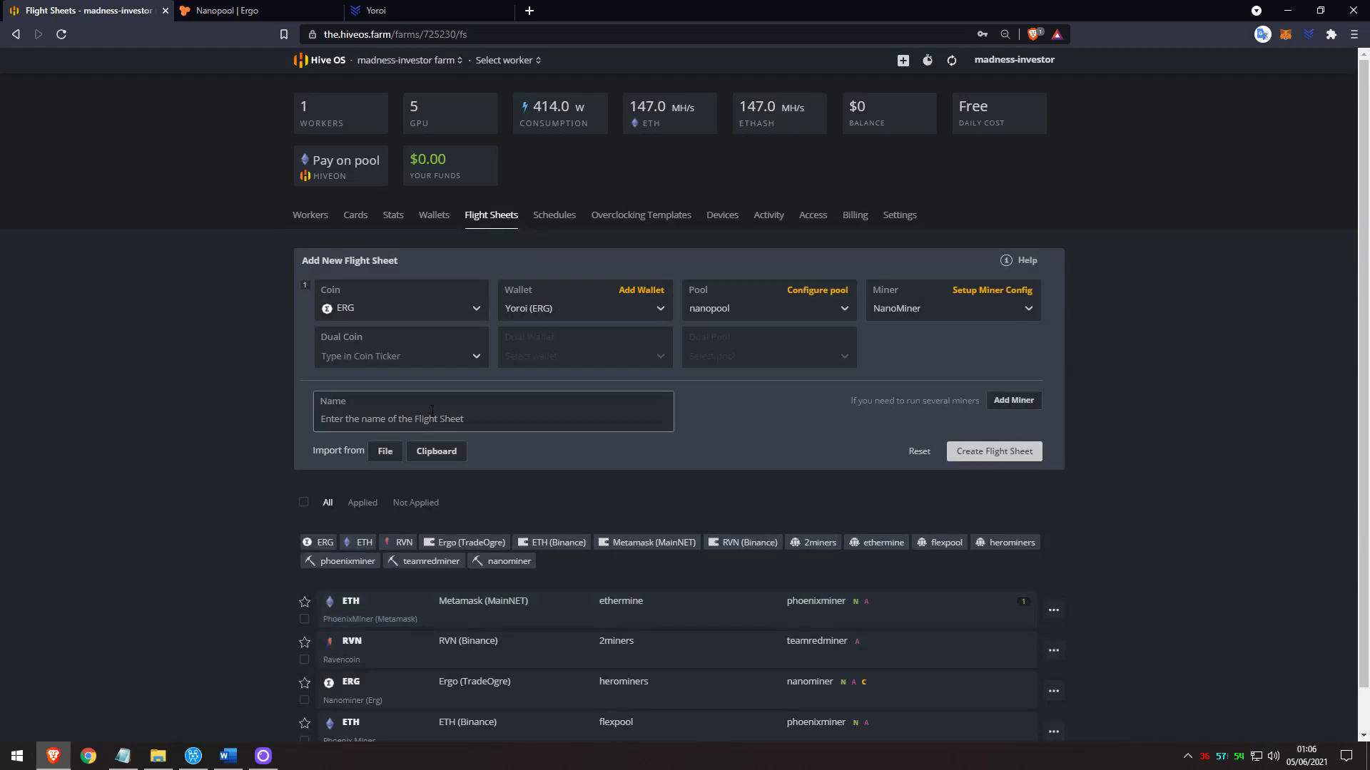
# Create the flight sheet named 'ERGO (NANOPOOL) - YOROI'.
pyautogui.click(431, 411)
pyautogui.write('ERGO (NANOPOOL) - YOROI')
pyautogui.click(996, 451)
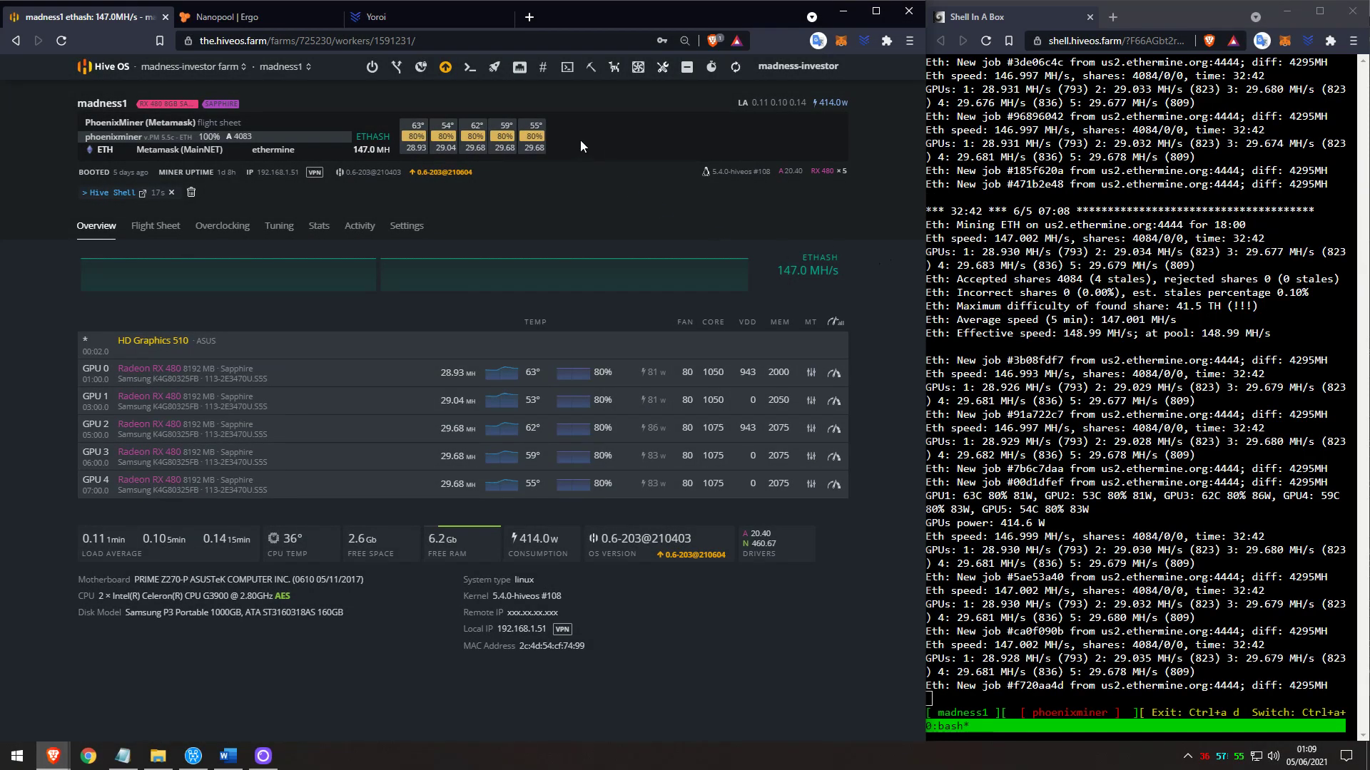
# Apply the ERGO (NANOPOOL) - YOROI flight sheet to the worker.
pyautogui.click(494, 68)
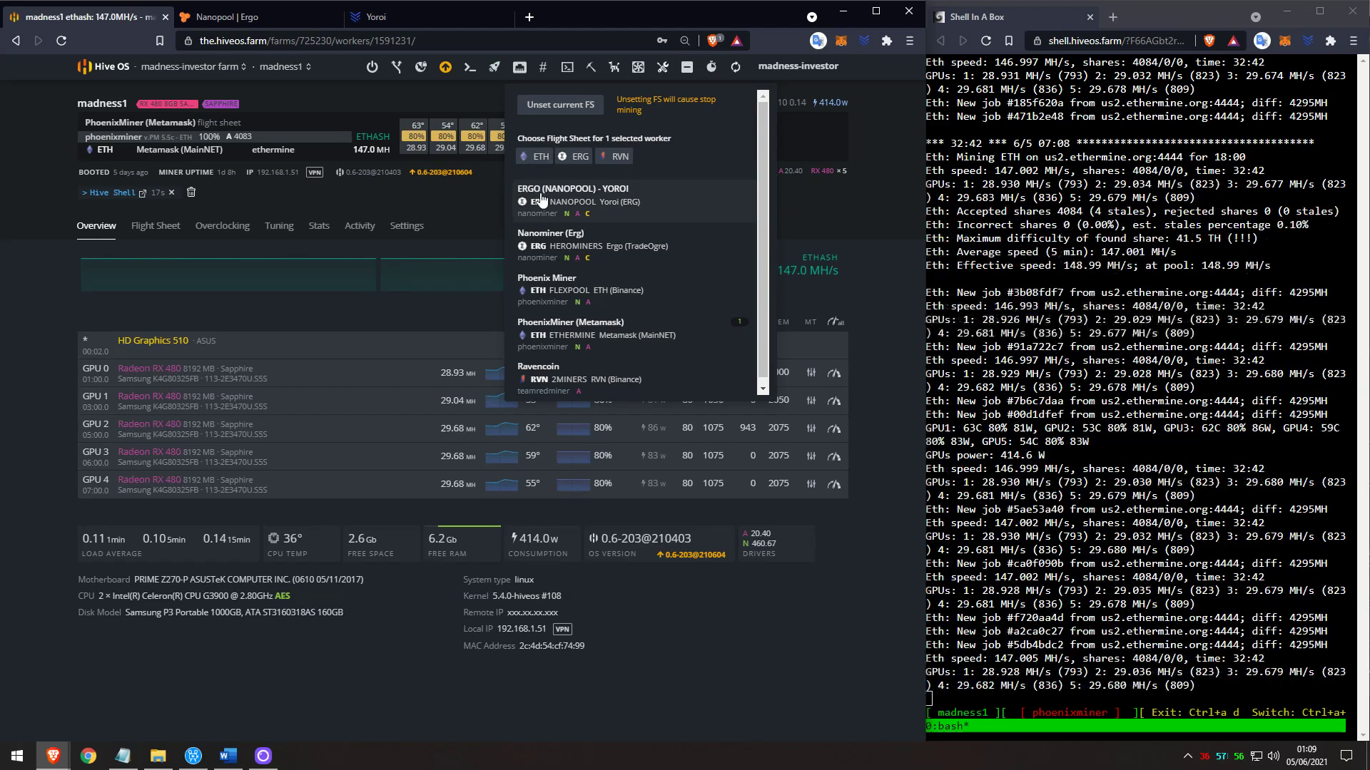
pyautogui.click(583, 203)
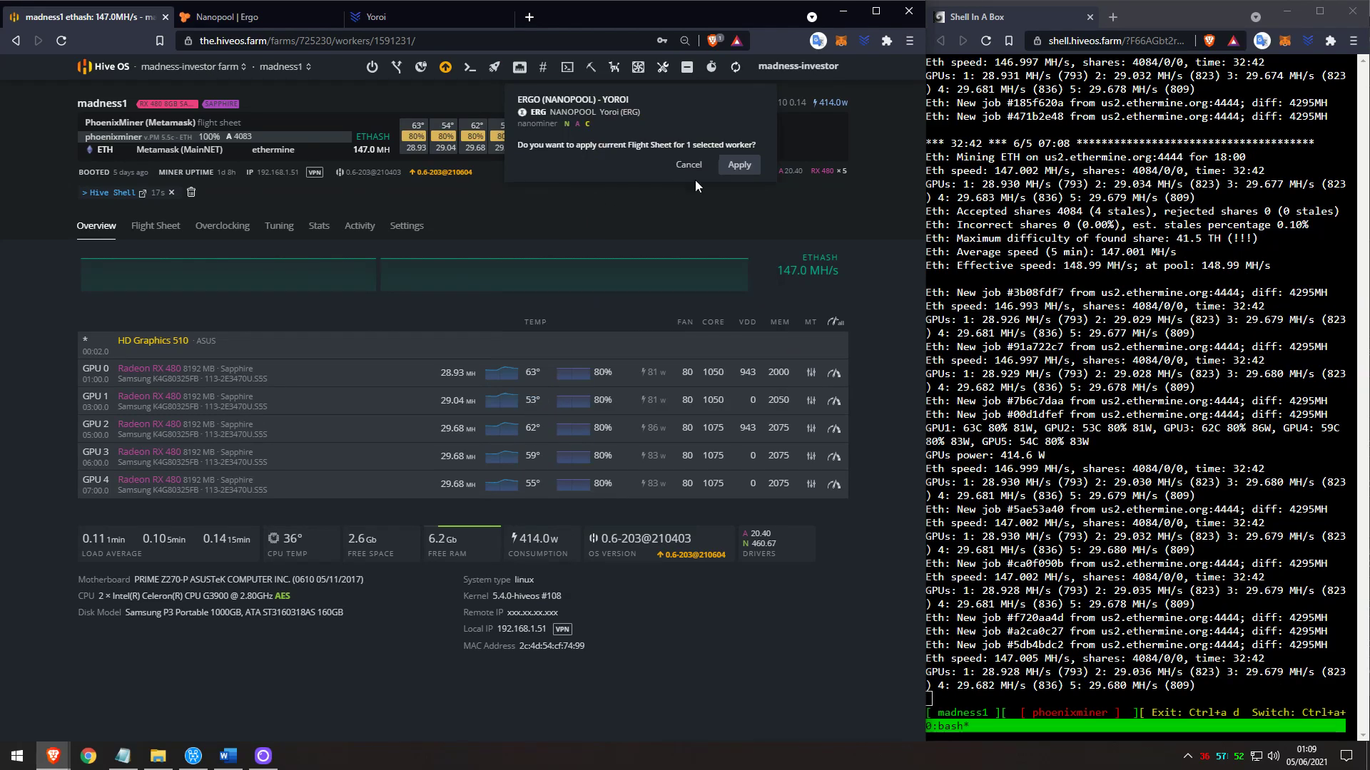
pyautogui.click(739, 165)
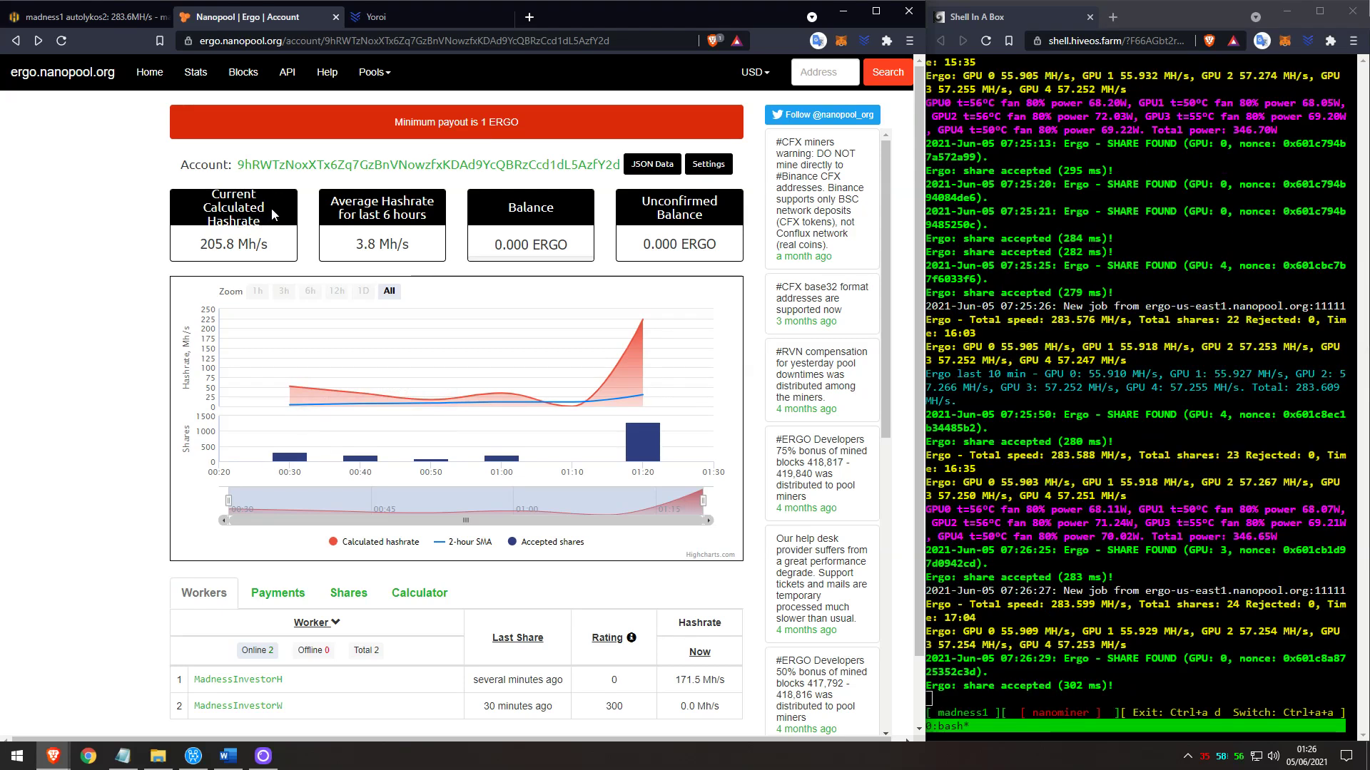
# Compare Nanopool's 205.8 Mh/s calculated hashrate with the Hive OS worker's 283.6 MH/s.
pyautogui.moveTo(265, 242); pyautogui.dragTo(198, 244)
pyautogui.click(278, 253)
pyautogui.click(109, 14)
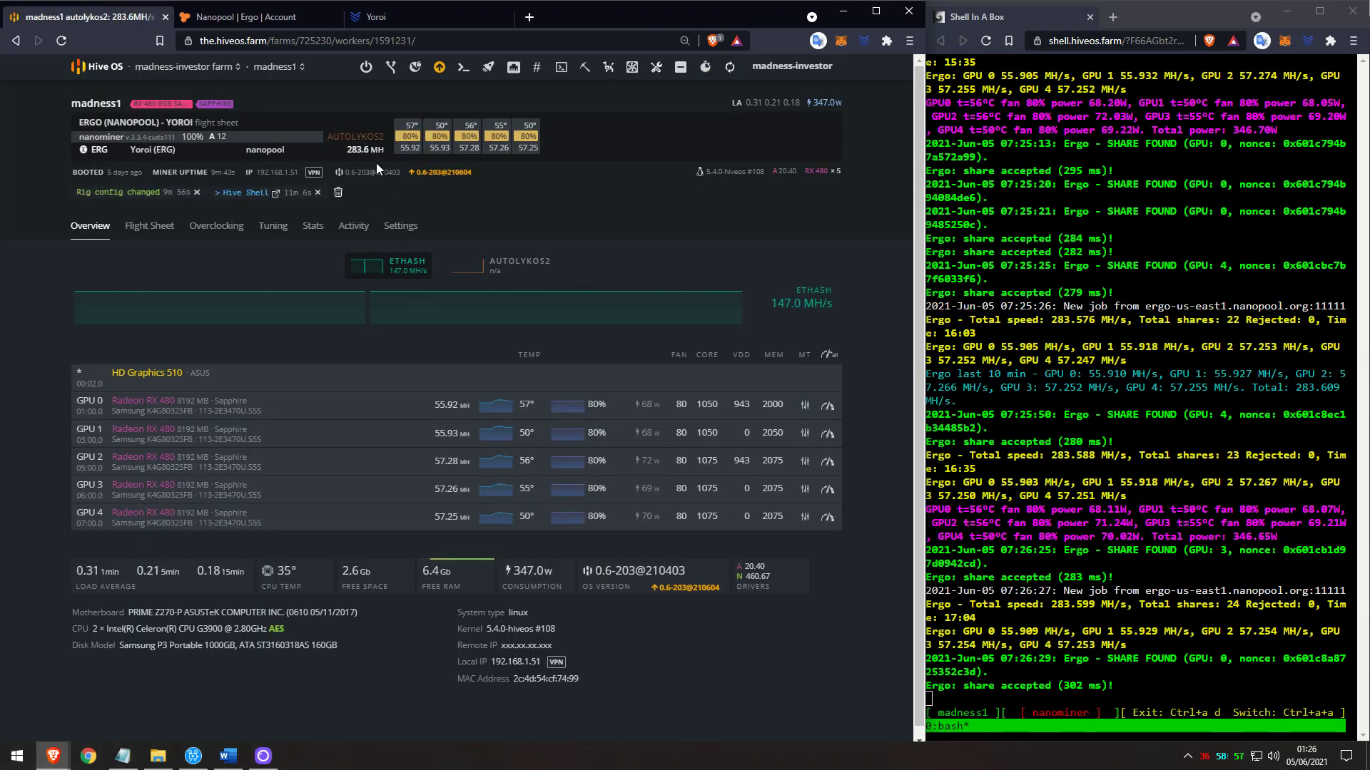
pyautogui.moveTo(349, 153); pyautogui.dragTo(384, 149)
pyautogui.click(246, 17)
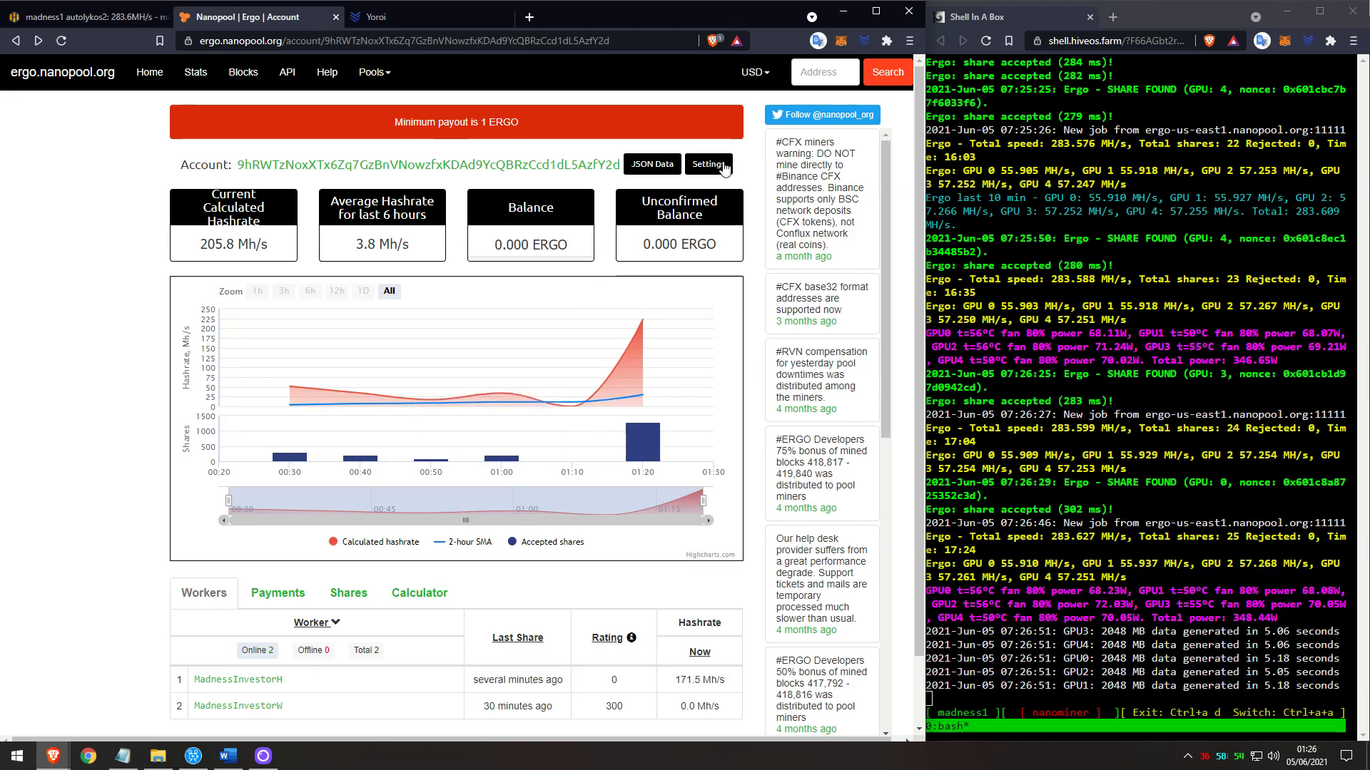
# Set the Nanopool account's minimum payout to 5 ERGO, confirming with the account e-mail.
pyautogui.click(724, 166)
pyautogui.click(386, 366)
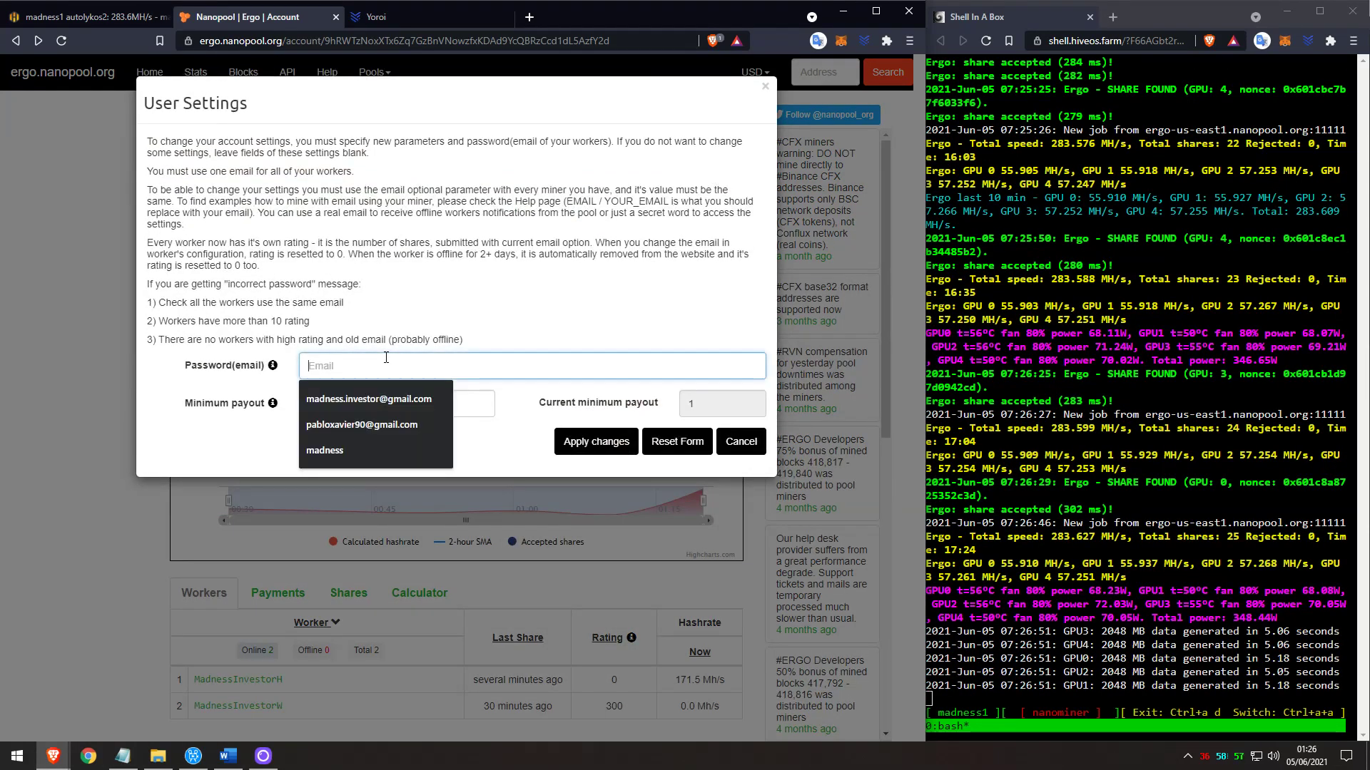
pyautogui.click(384, 400)
pyautogui.click(413, 403)
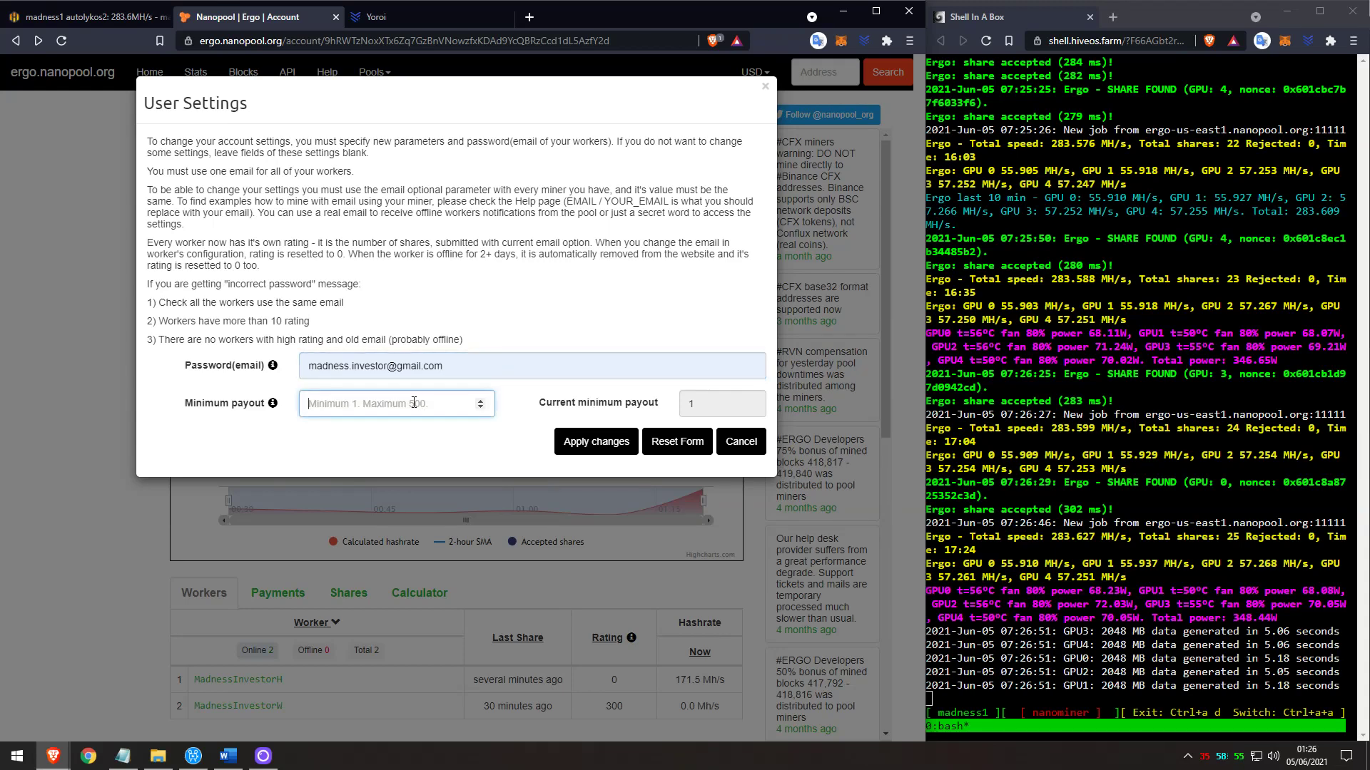
pyautogui.write('5')
pyautogui.click(581, 444)
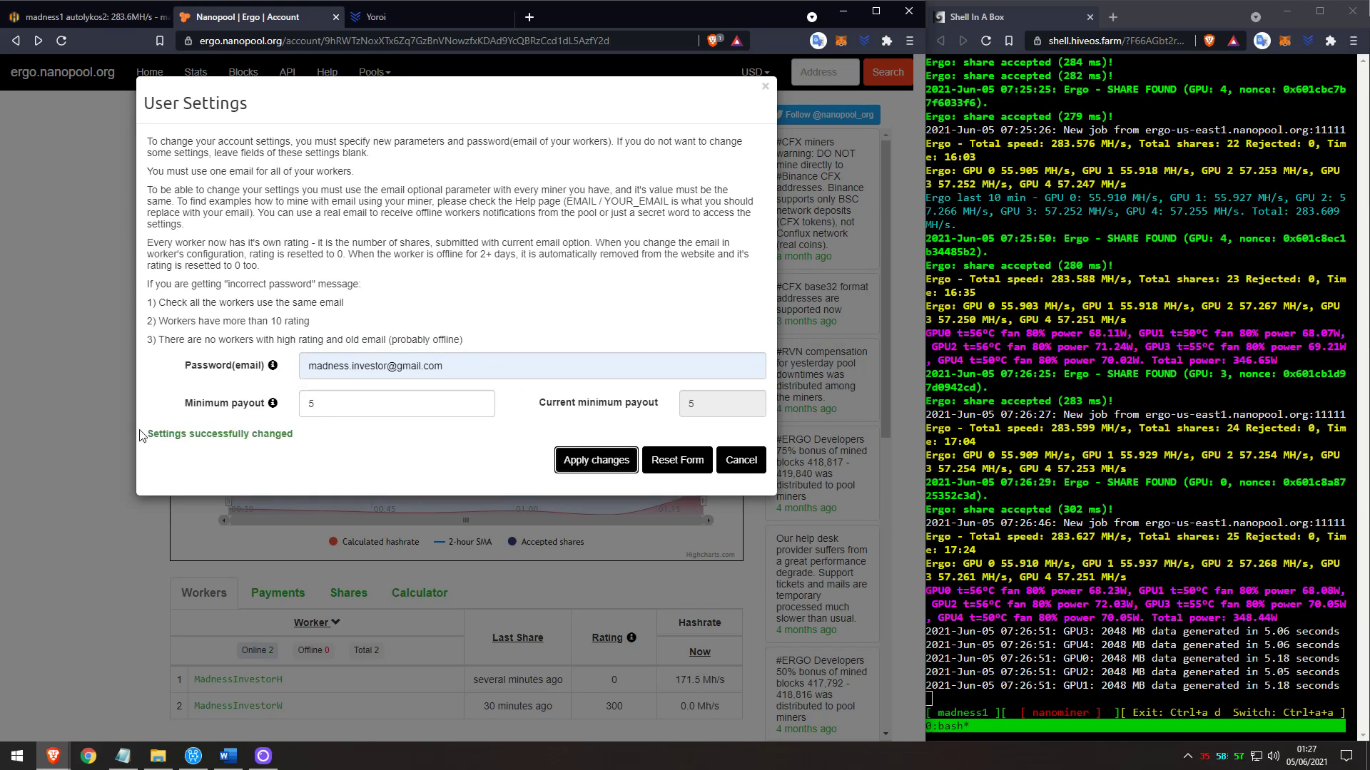
pyautogui.moveTo(138, 435); pyautogui.dragTo(312, 437)
pyautogui.click(746, 462)
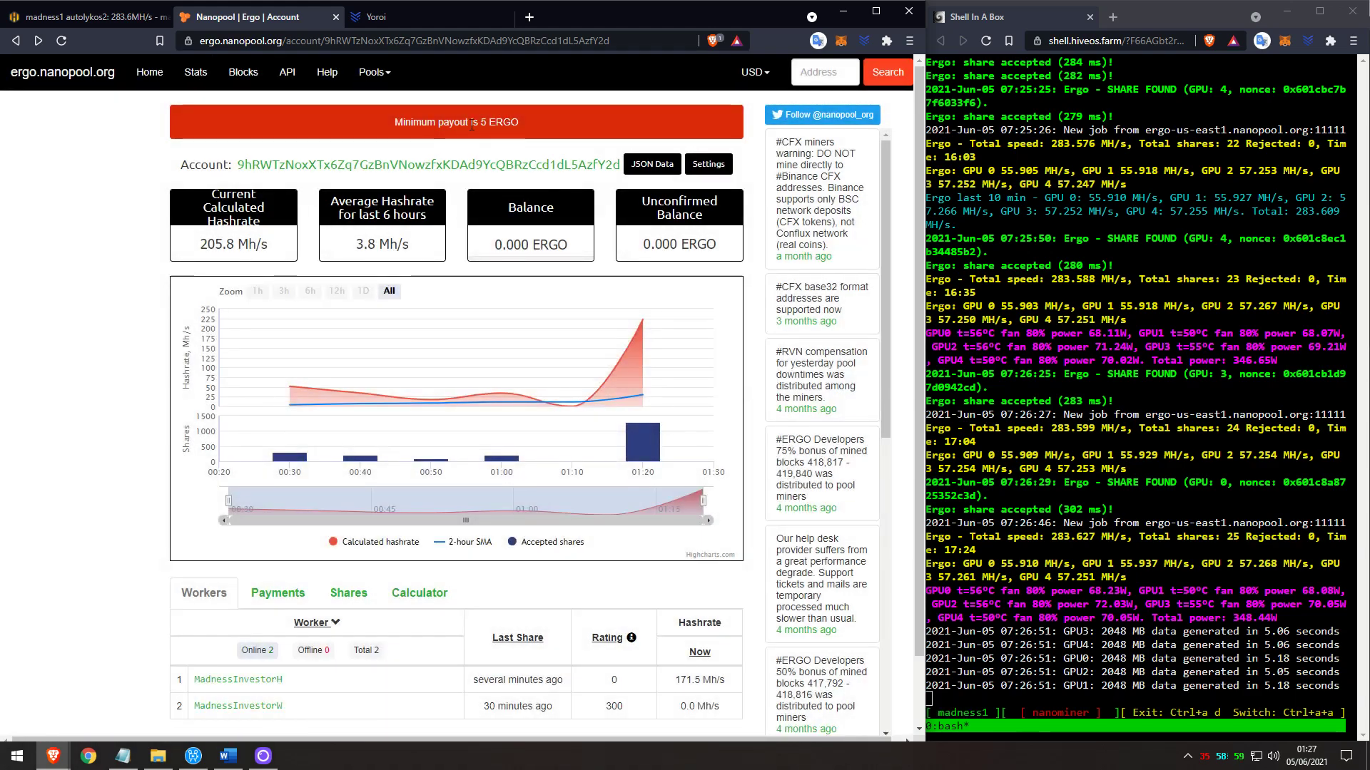
# Change the minimum payout back to 1 ERGO and close the settings.
pyautogui.click(709, 164)
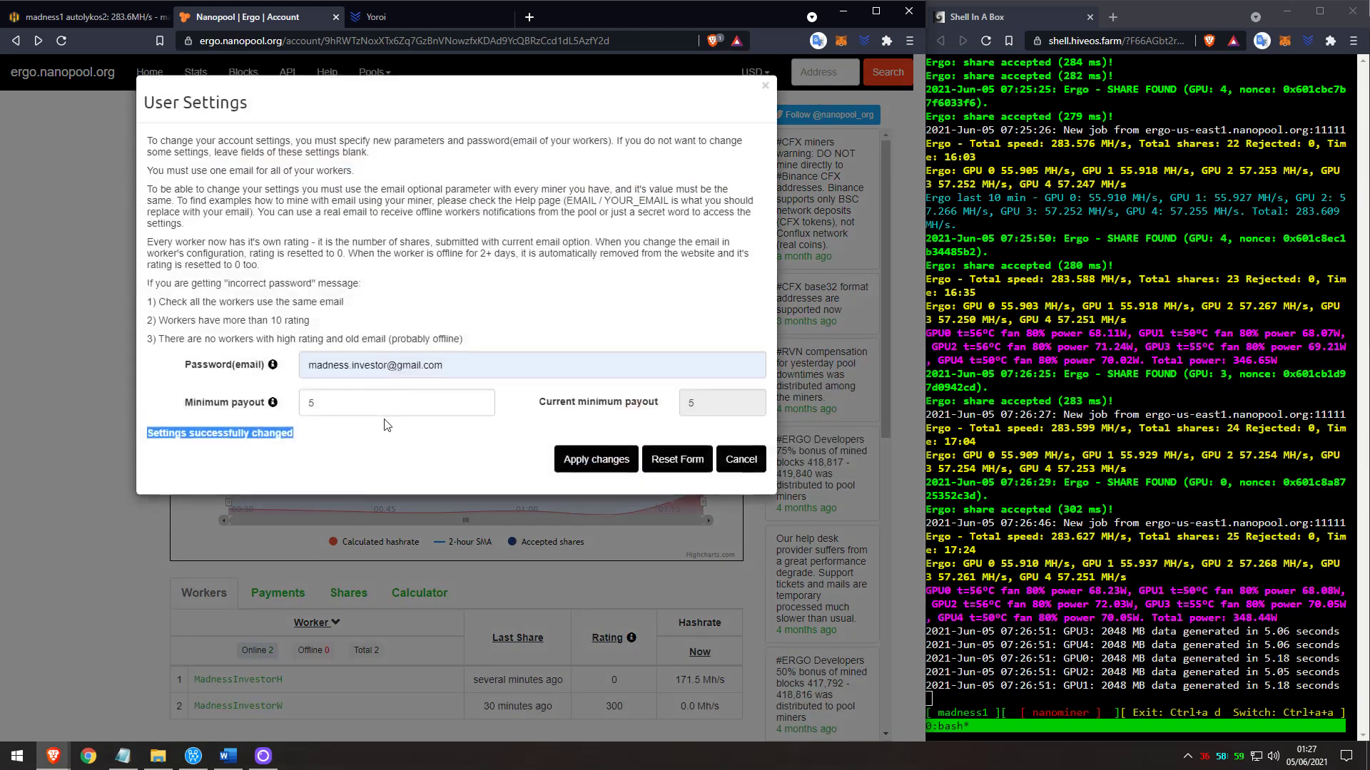
pyautogui.click(361, 401)
pyautogui.press('BackSpace')
pyautogui.write('1')
pyautogui.click(603, 463)
pyautogui.click(742, 460)
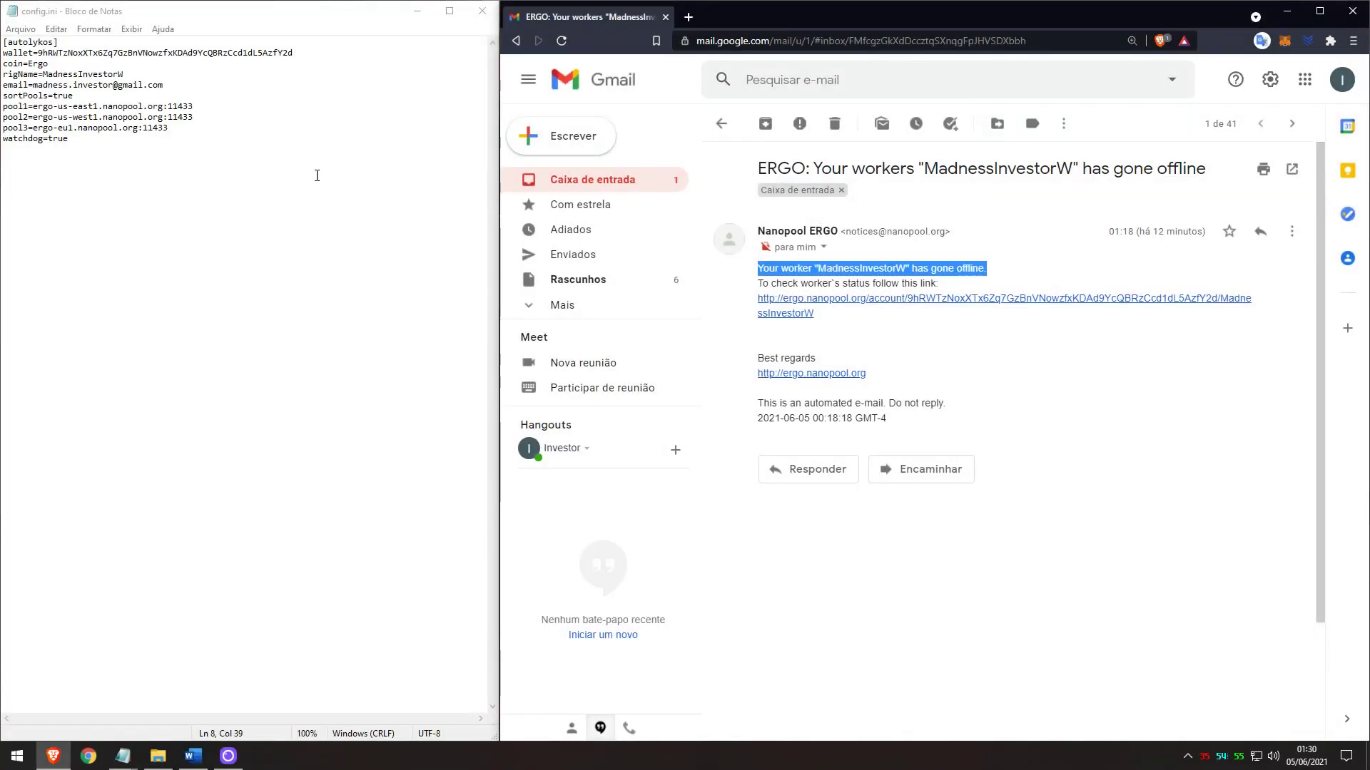
pyautogui.click(315, 175)
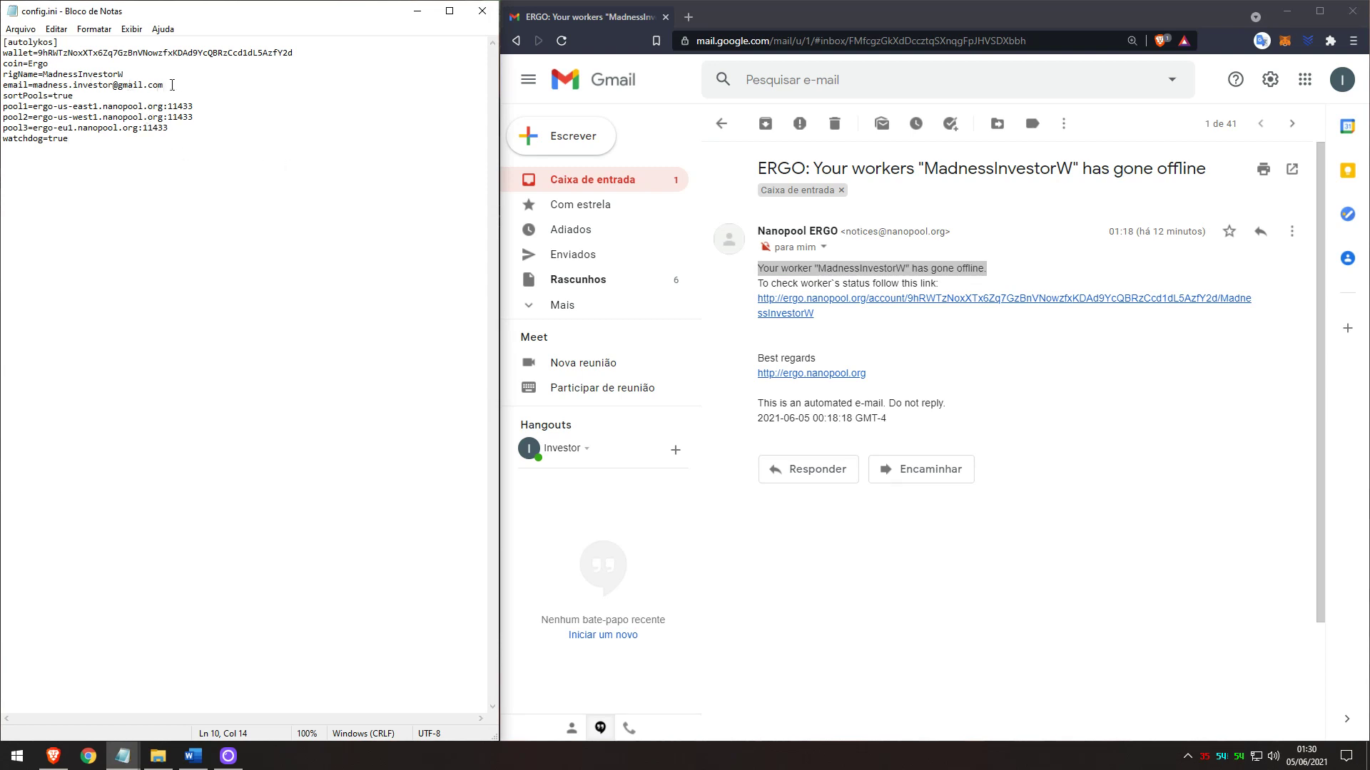
pyautogui.moveTo(172, 84); pyautogui.dragTo(34, 85)
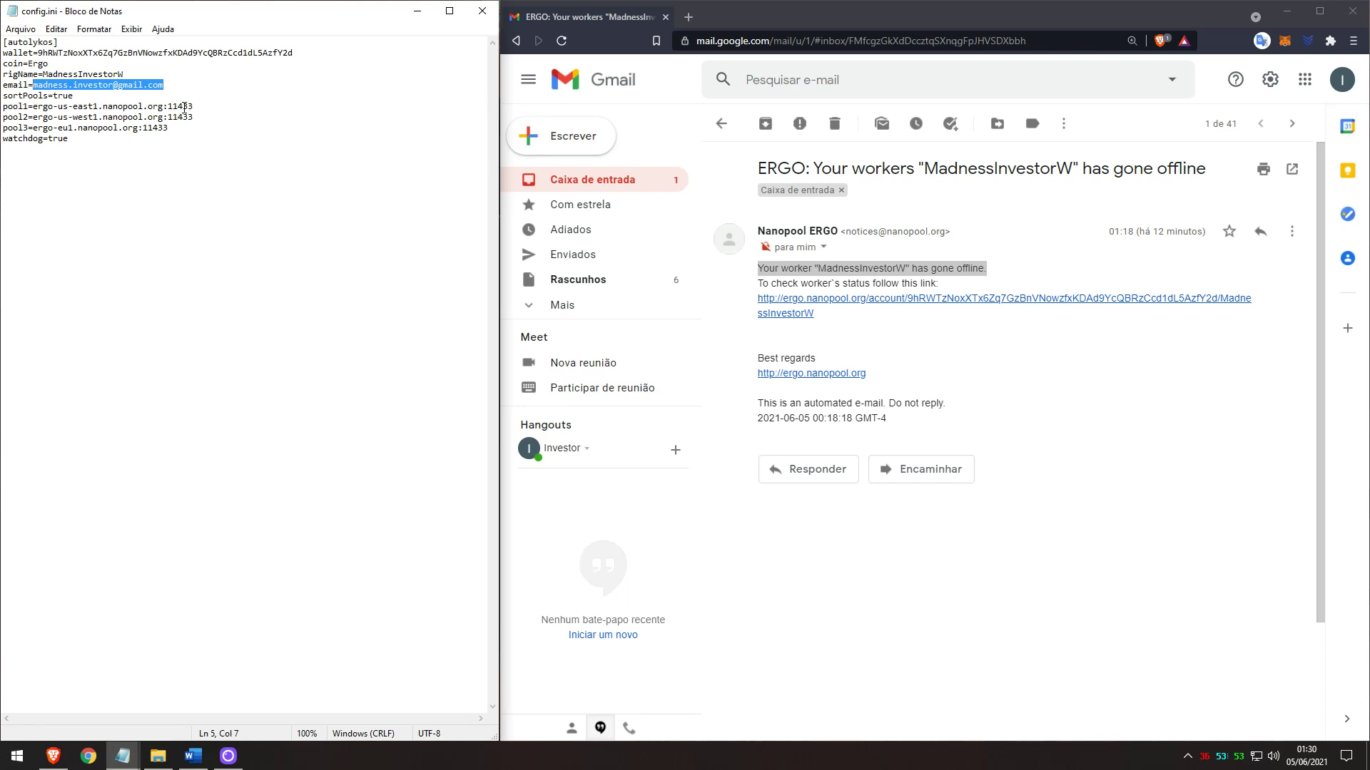
pyautogui.moveTo(987, 268); pyautogui.dragTo(759, 268)
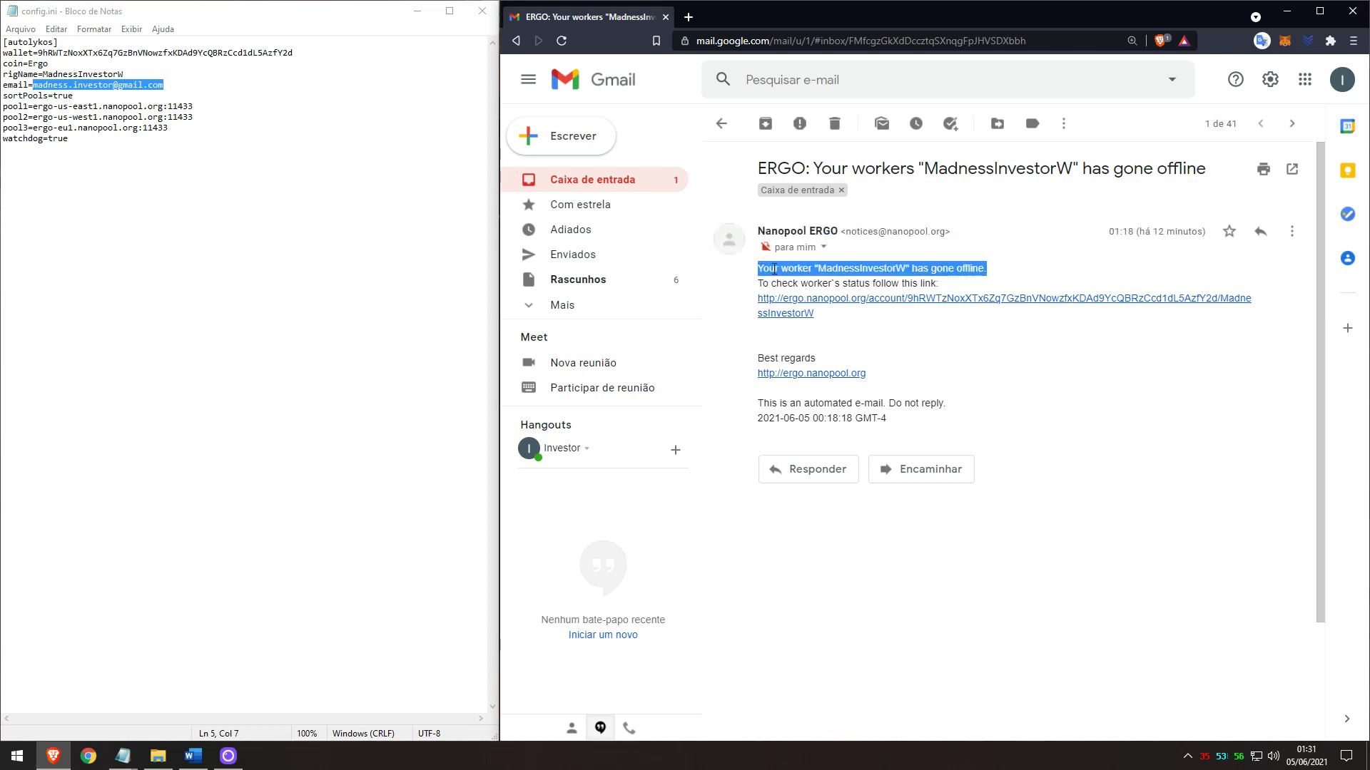